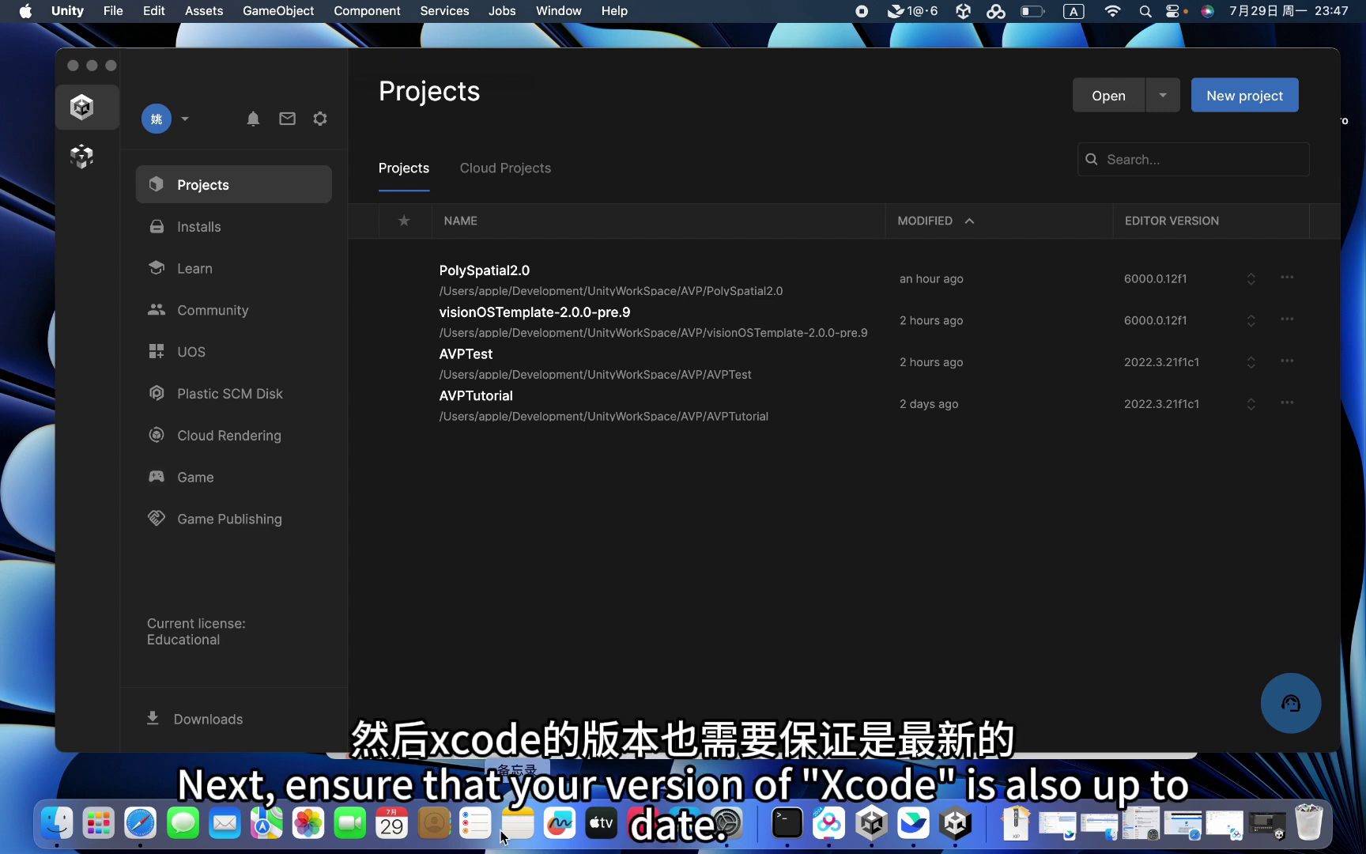
Launch Xcode-beta 2 and show its welcome window to check the installed Xcode version.
left_click(94, 841)
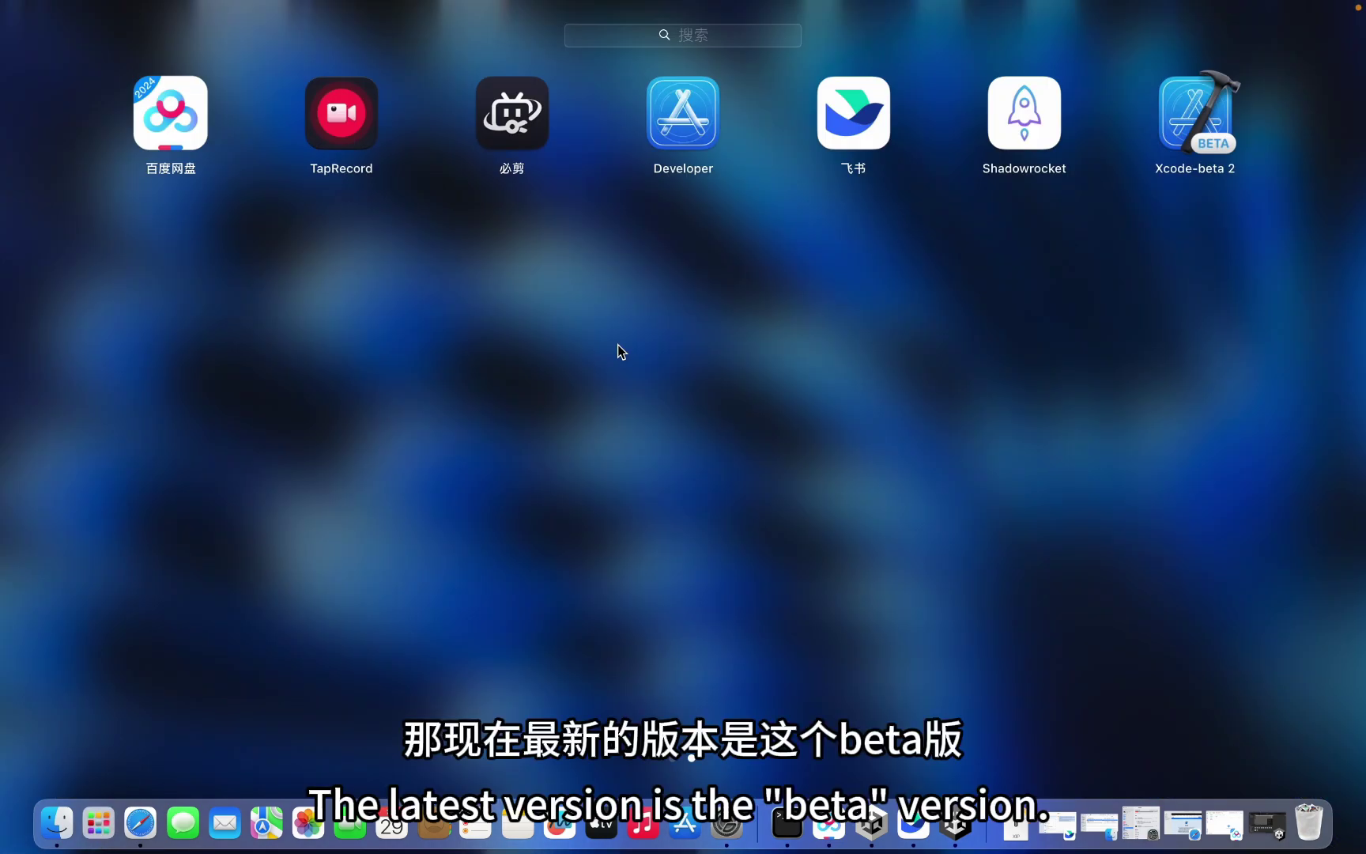
left_click(1181, 130)
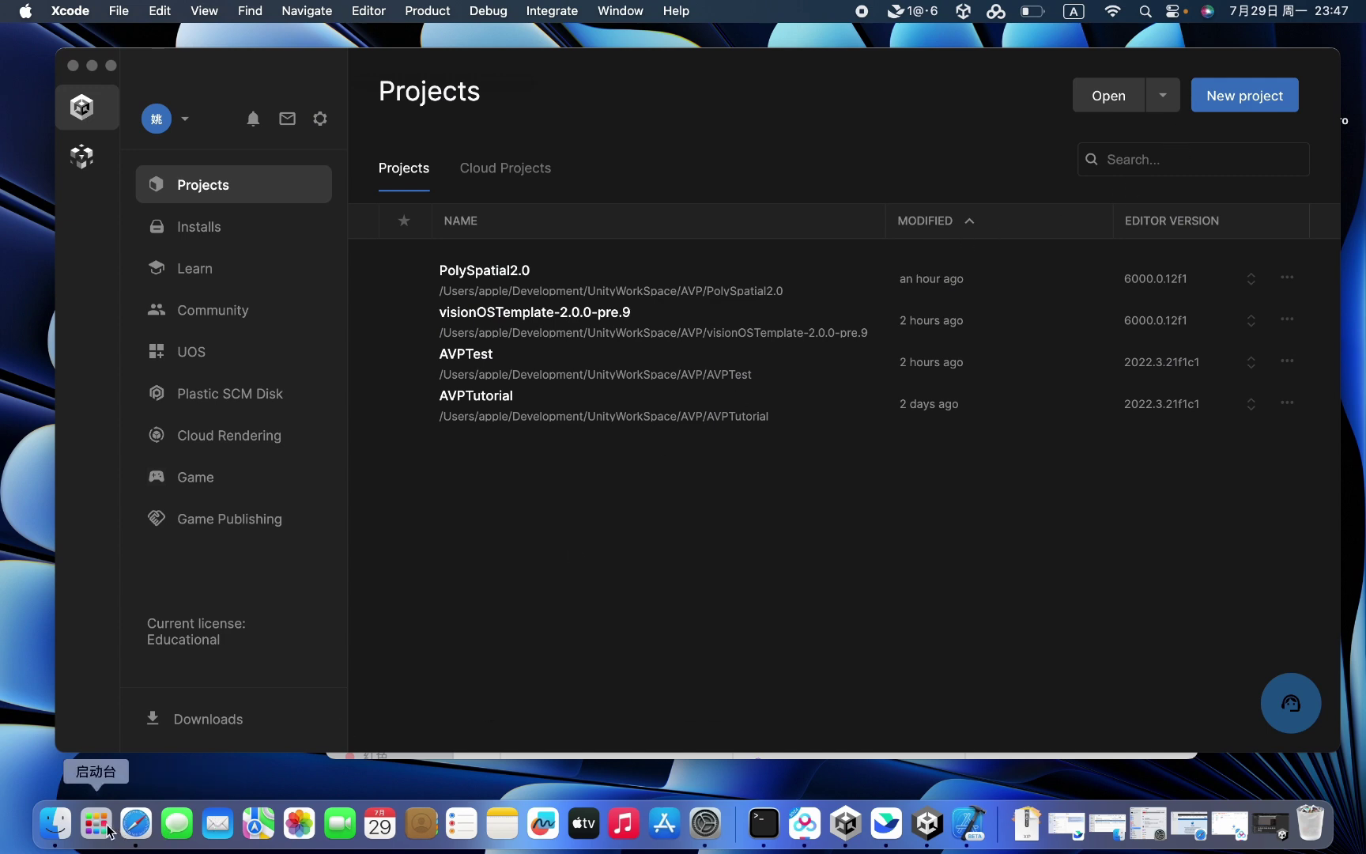
left_click(972, 822)
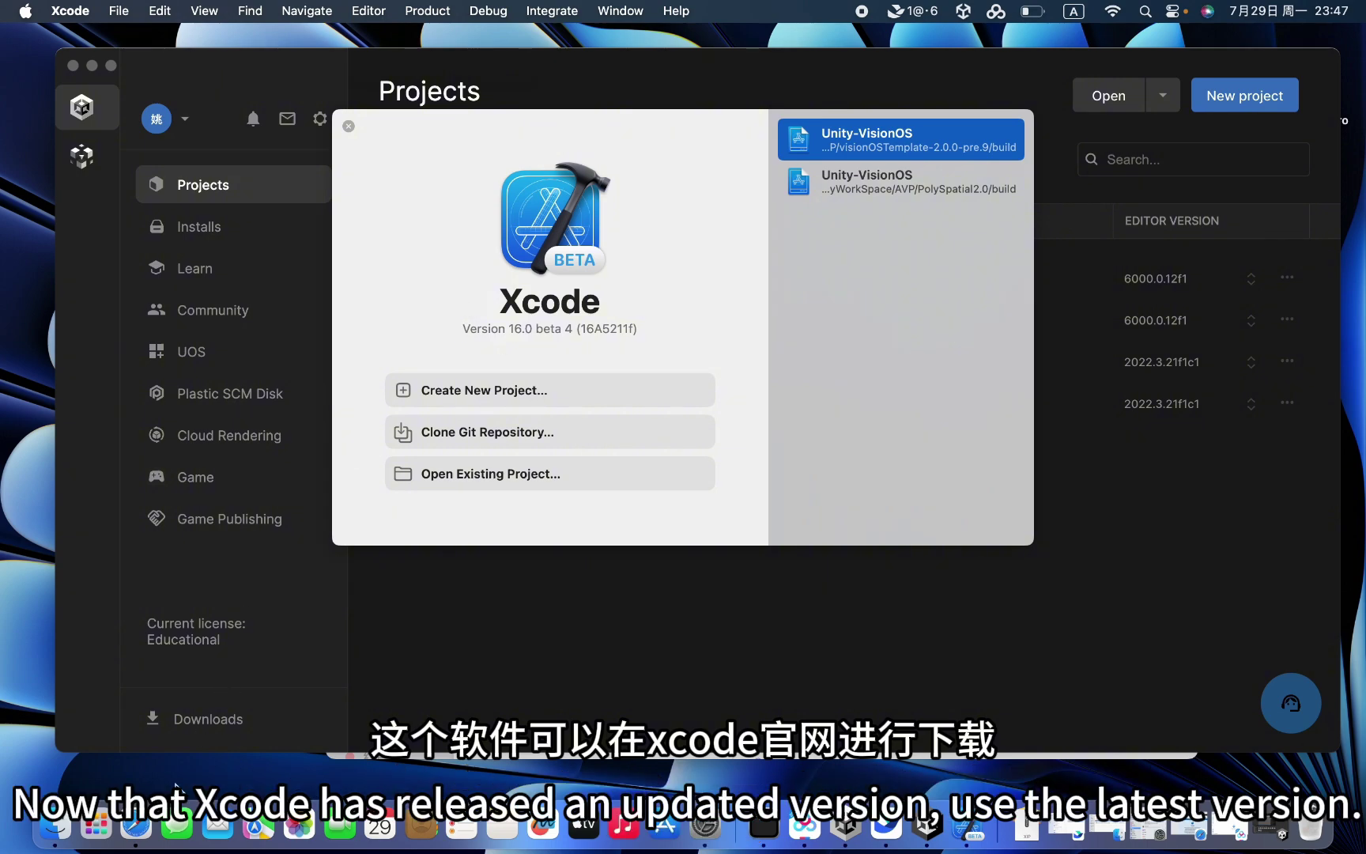
Switch to Safari and open the Xcode betas downloads from the Apple Developer Xcode page.
left_click(135, 824)
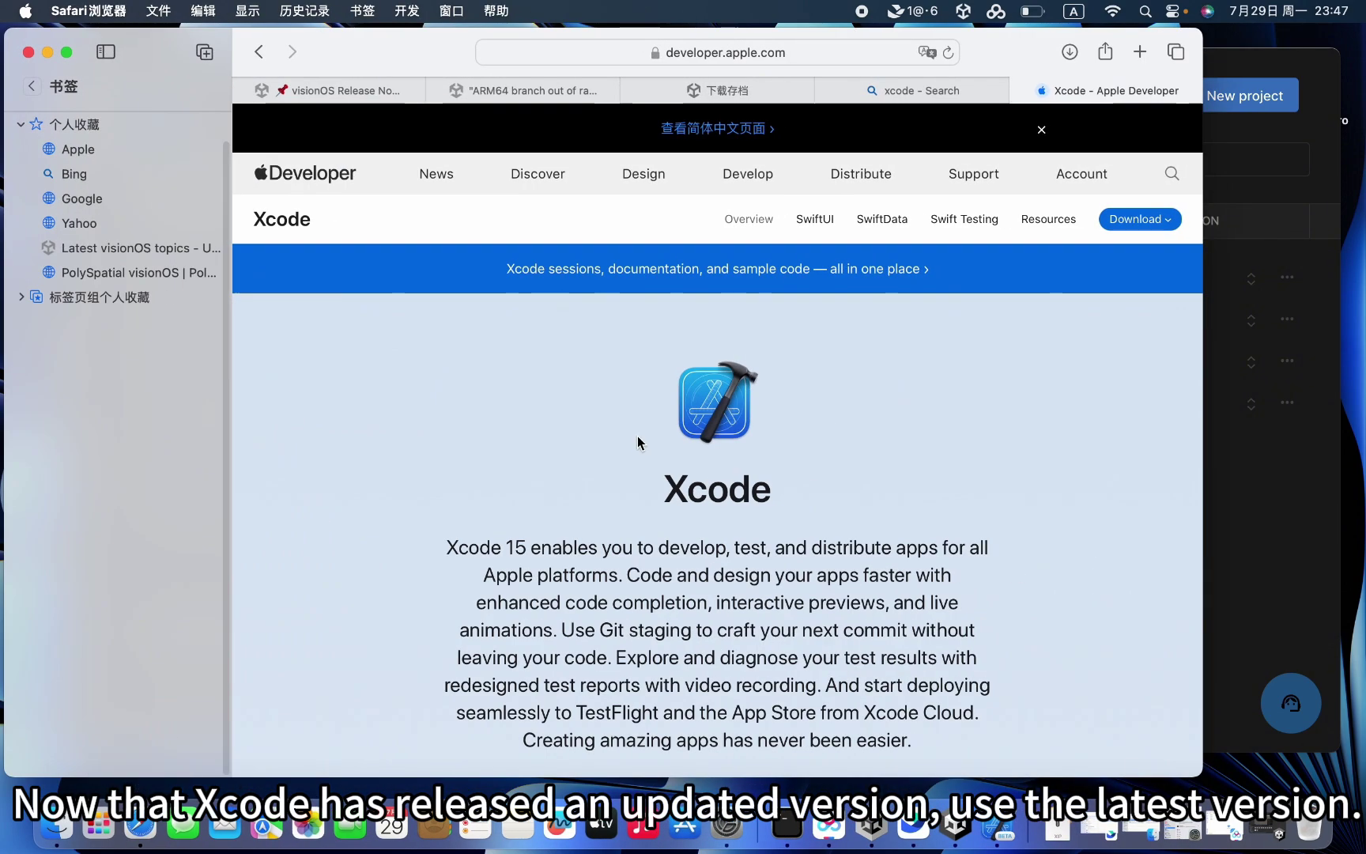
scroll(652, 440, "down", 1)
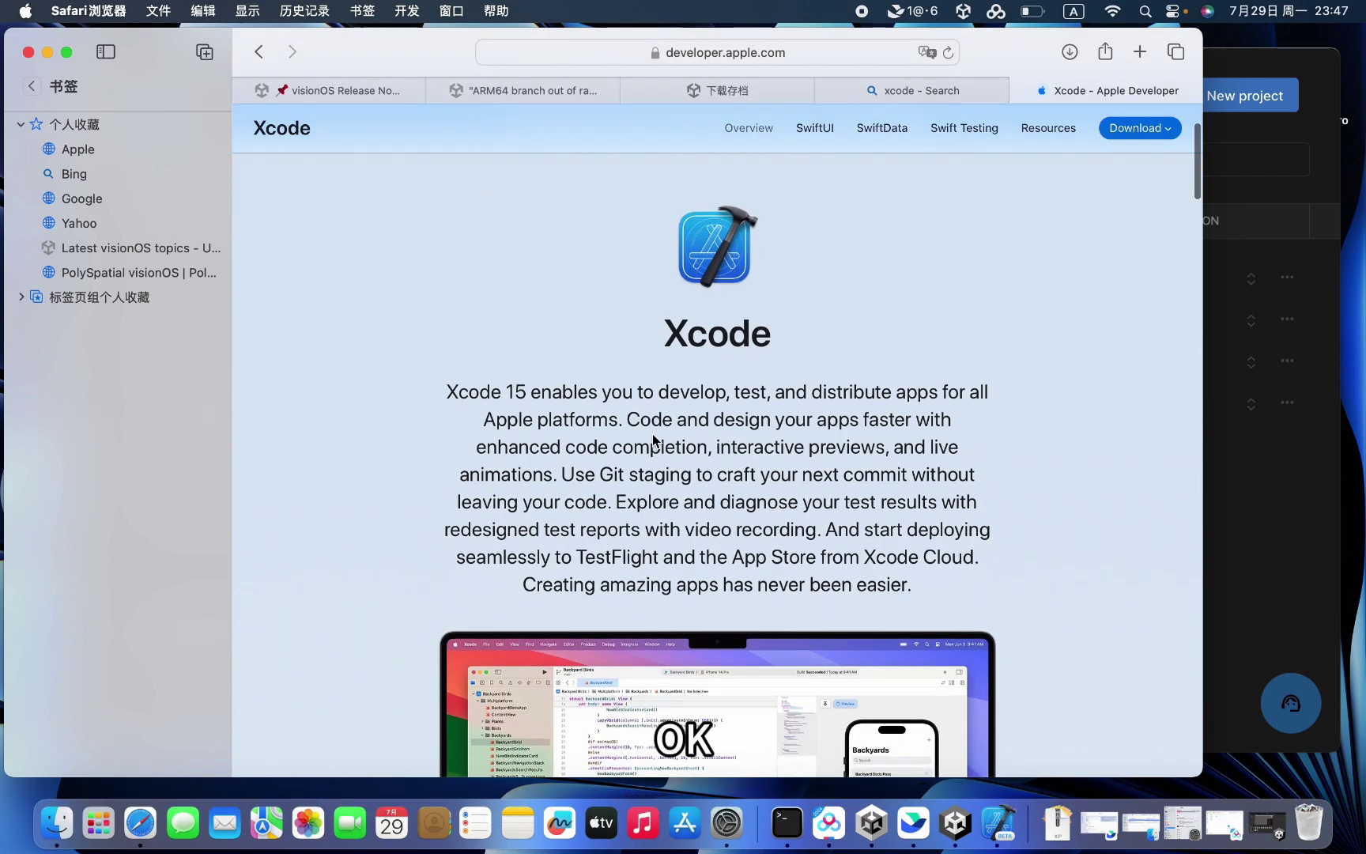
scroll(653, 440, "down", 3)
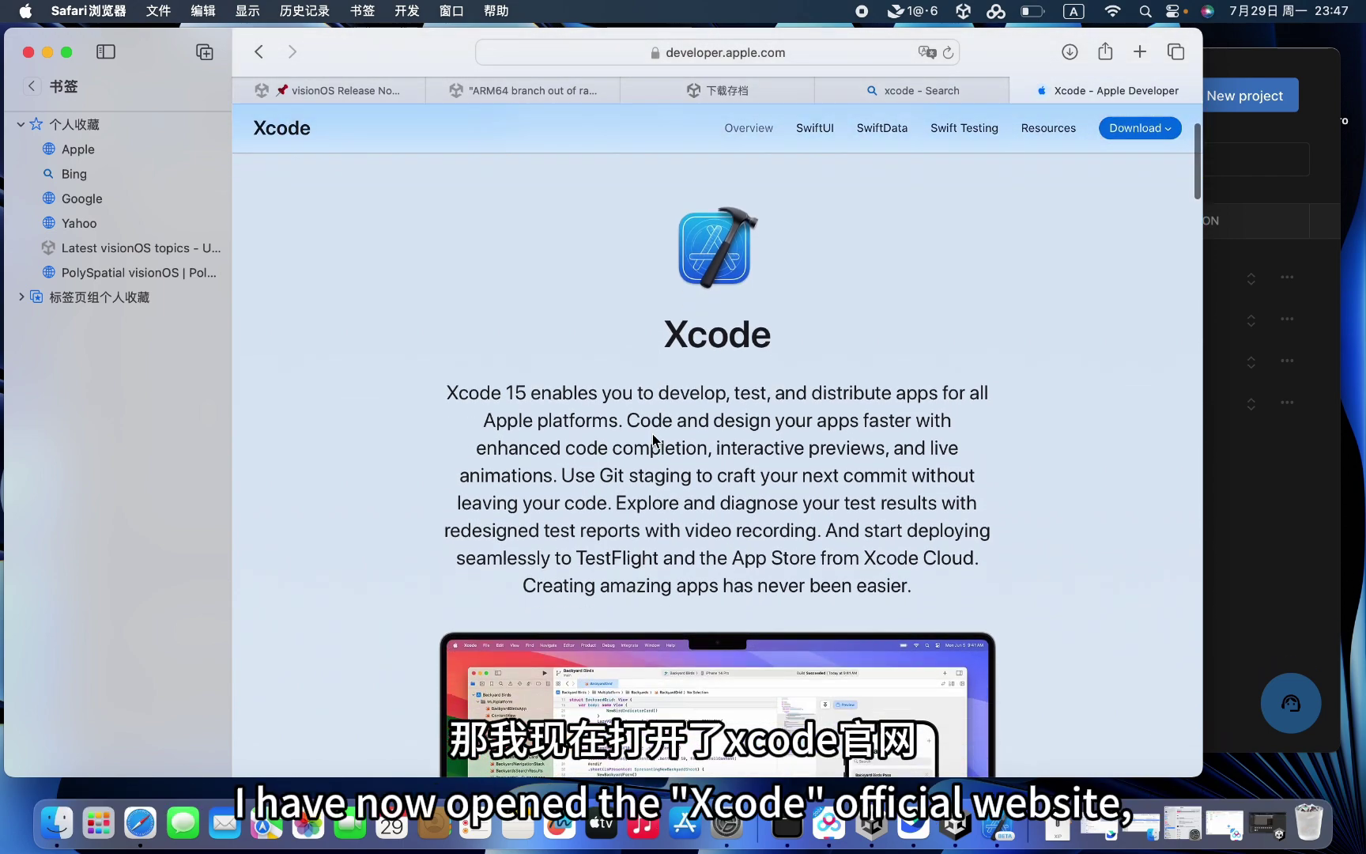
scroll(930, 226, "up", 5)
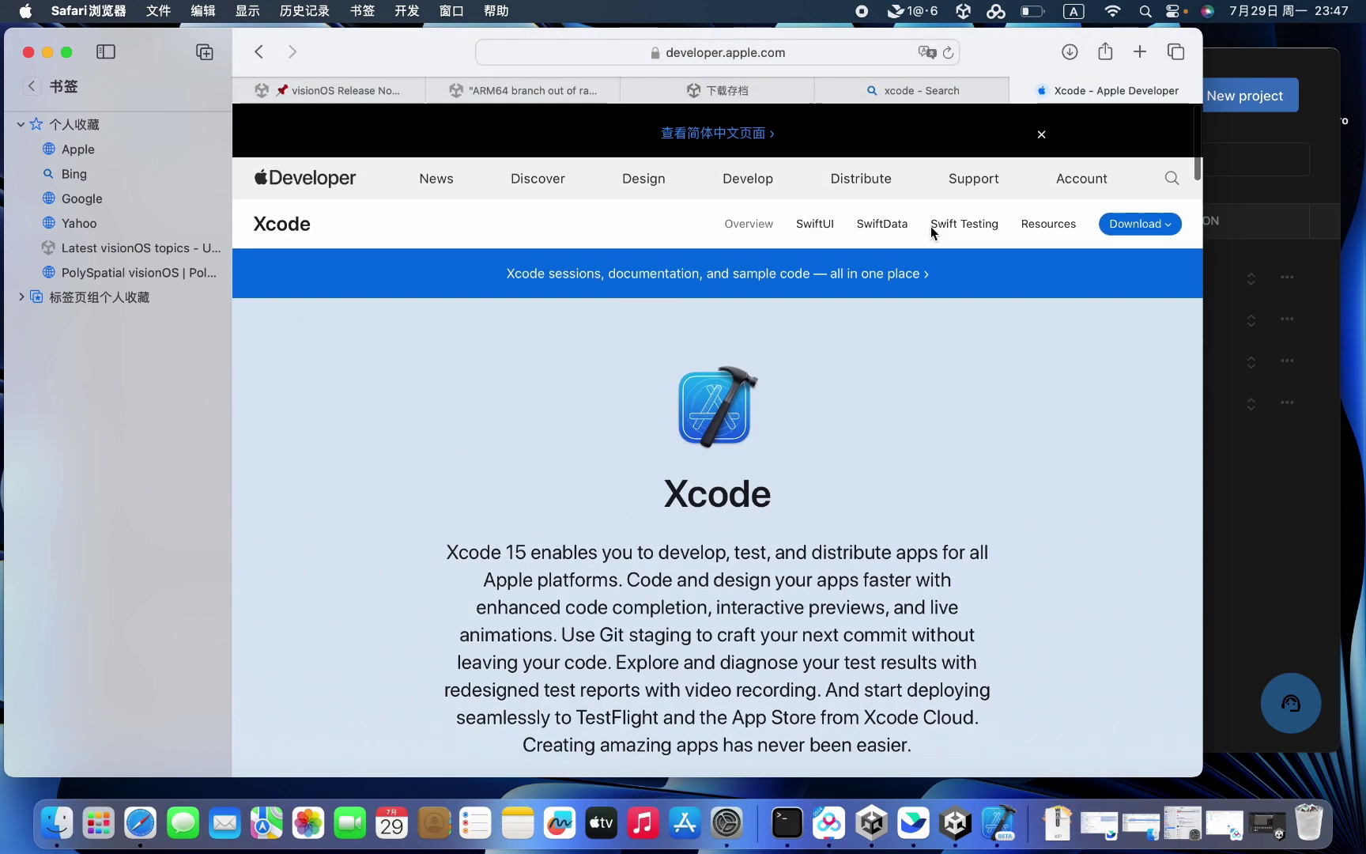
left_click(1123, 221)
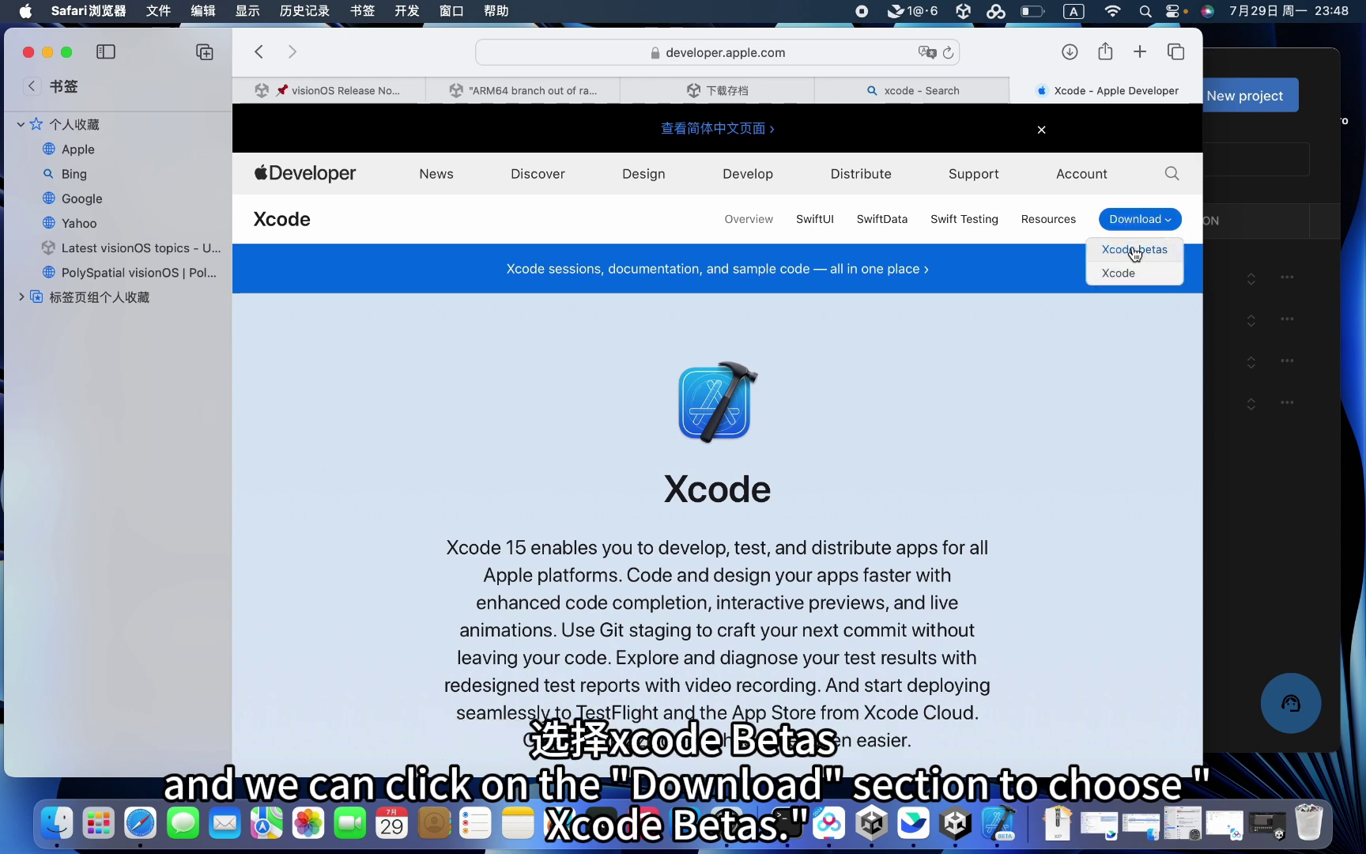
left_click(1127, 252)
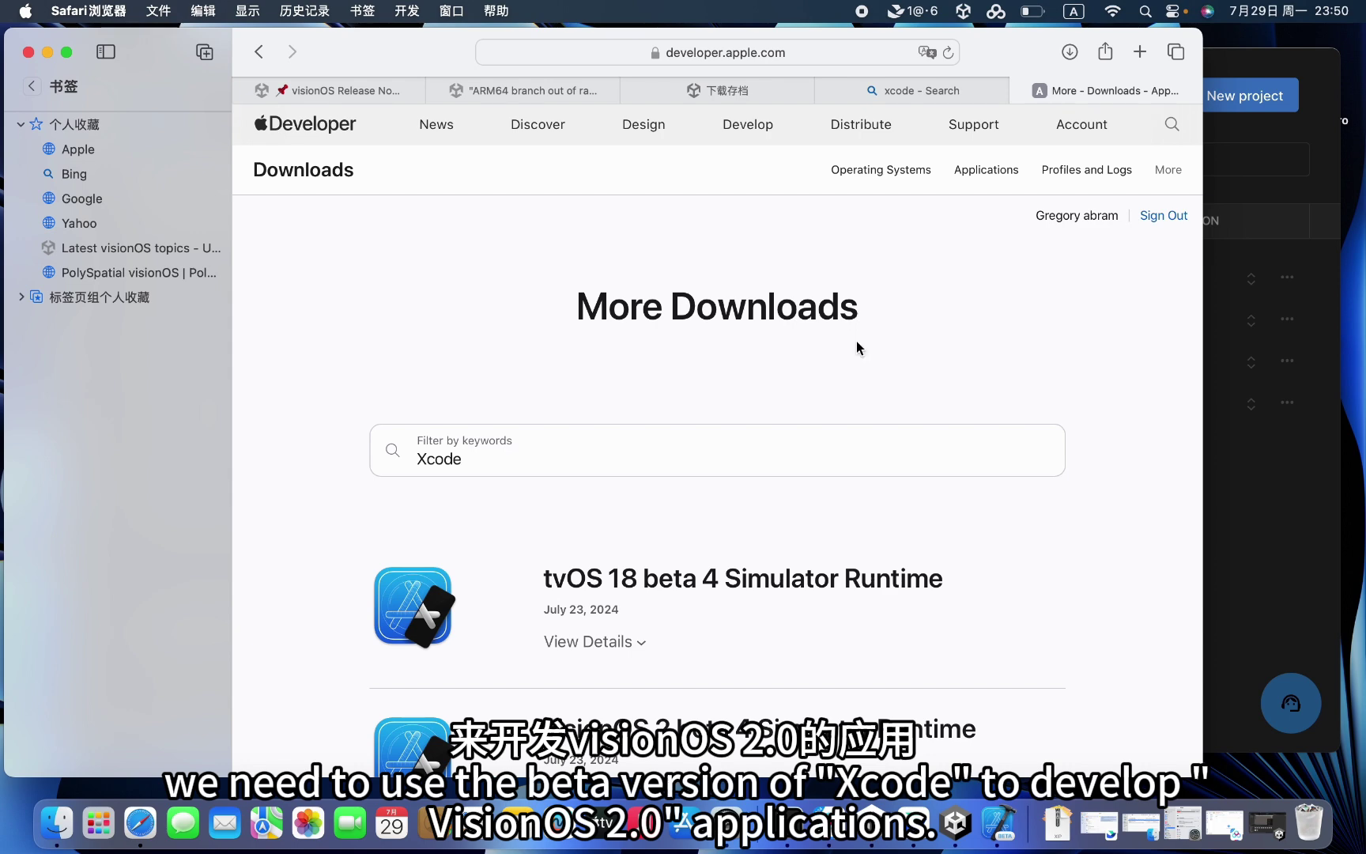
Find Xcode 16 beta 4 in the More Downloads list and expand its details.
scroll(853, 385, "down", 10)
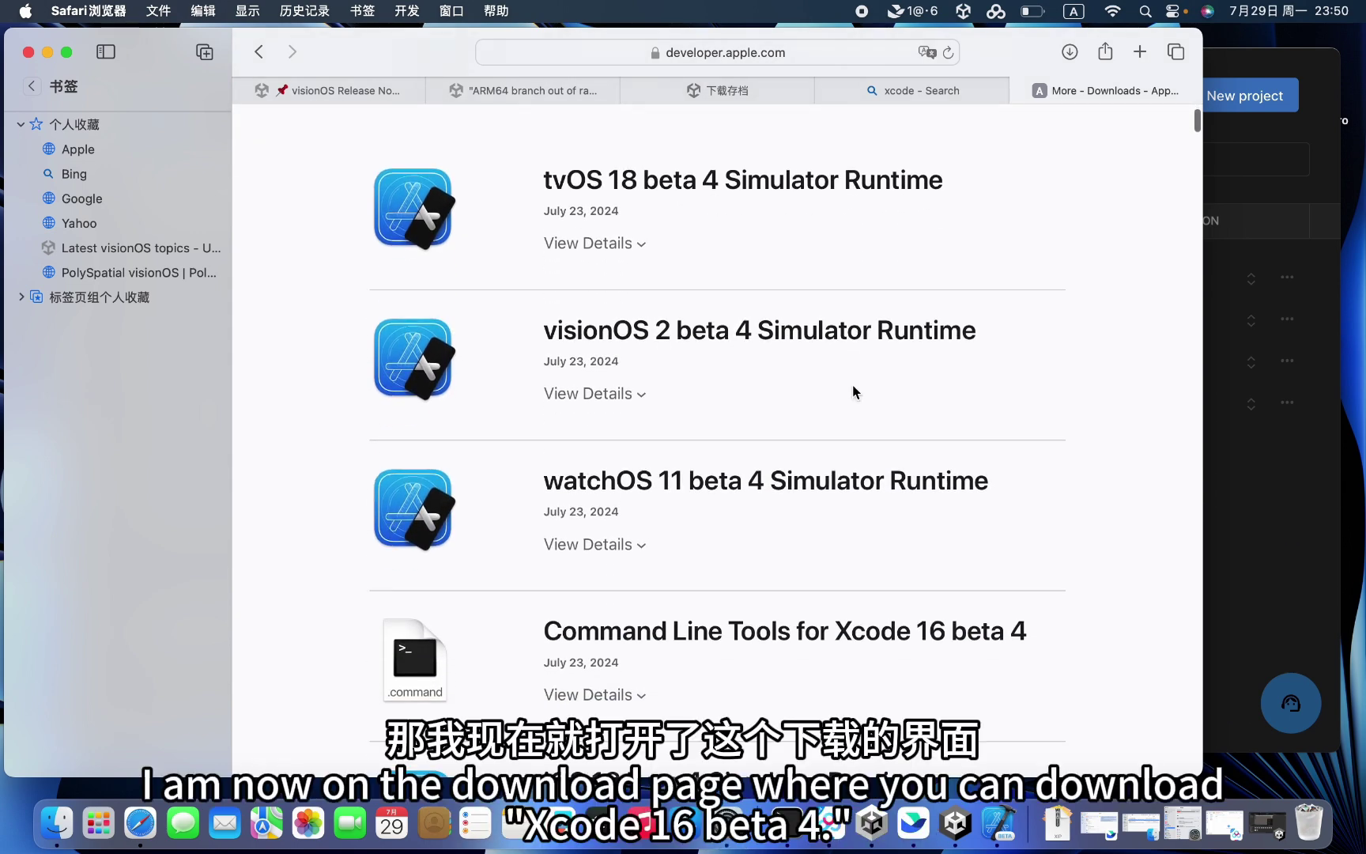
scroll(853, 387, "up", 10)
scroll(853, 387, "down", 7)
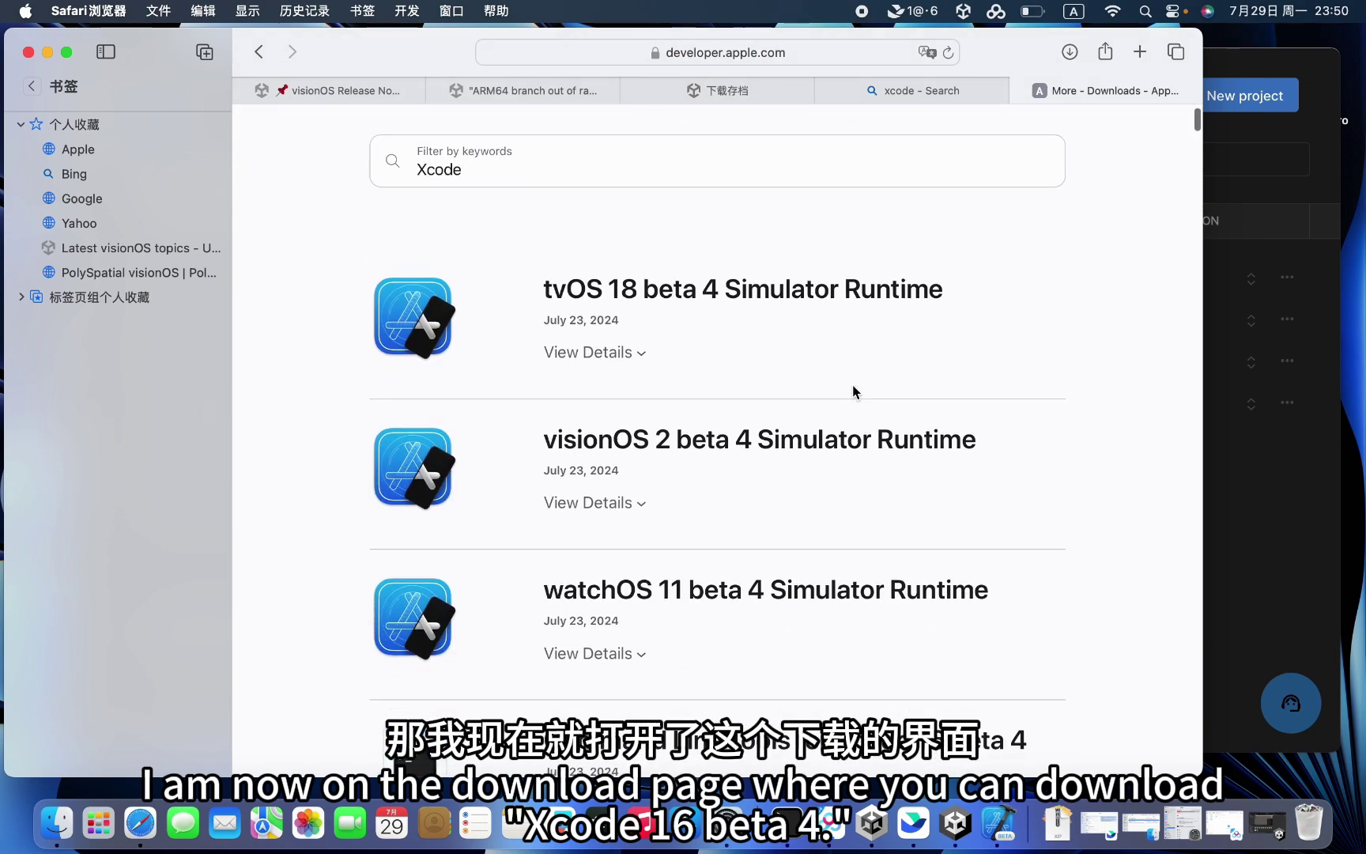
scroll(853, 391, "down", 10)
scroll(852, 385, "up", 9)
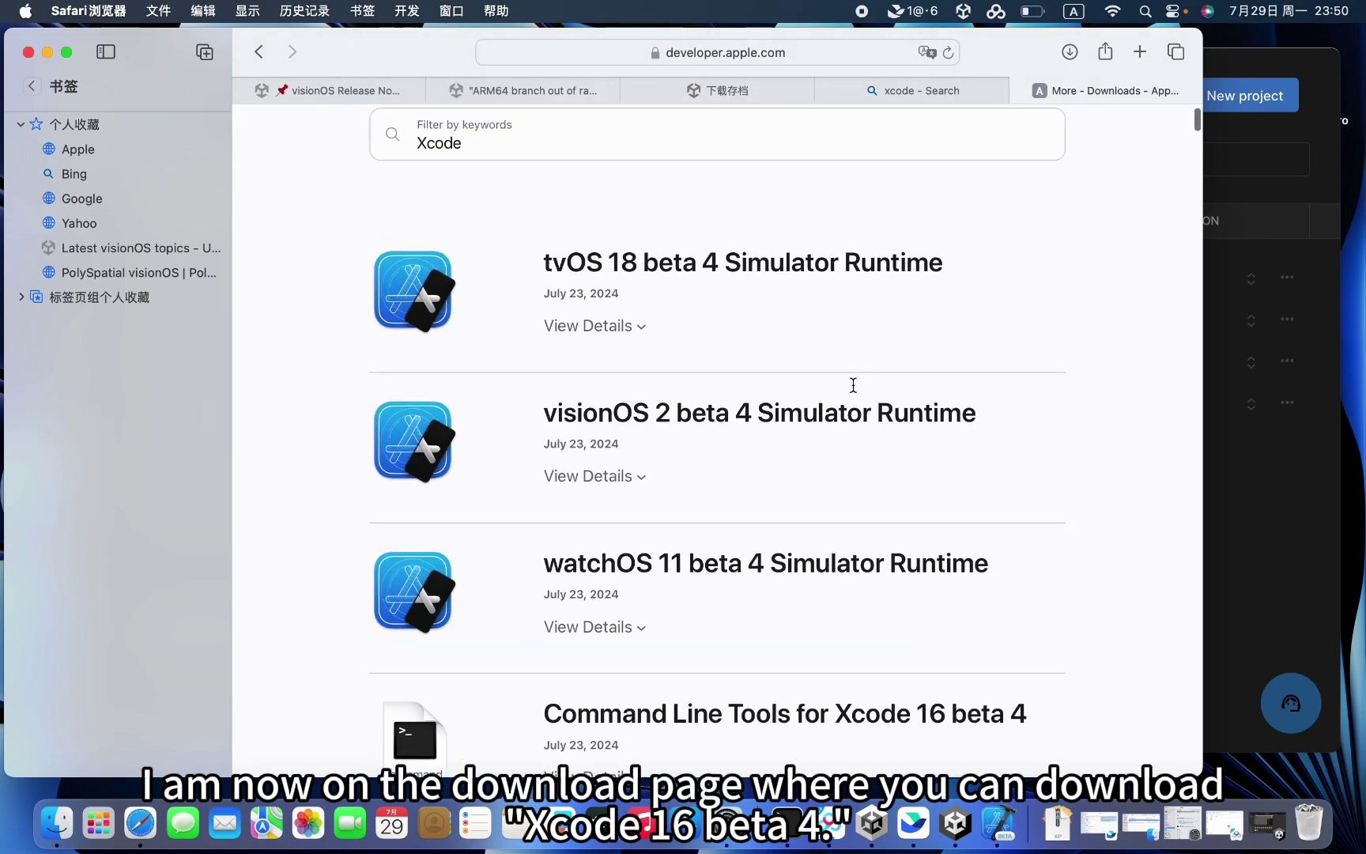
scroll(853, 387, "down", 15)
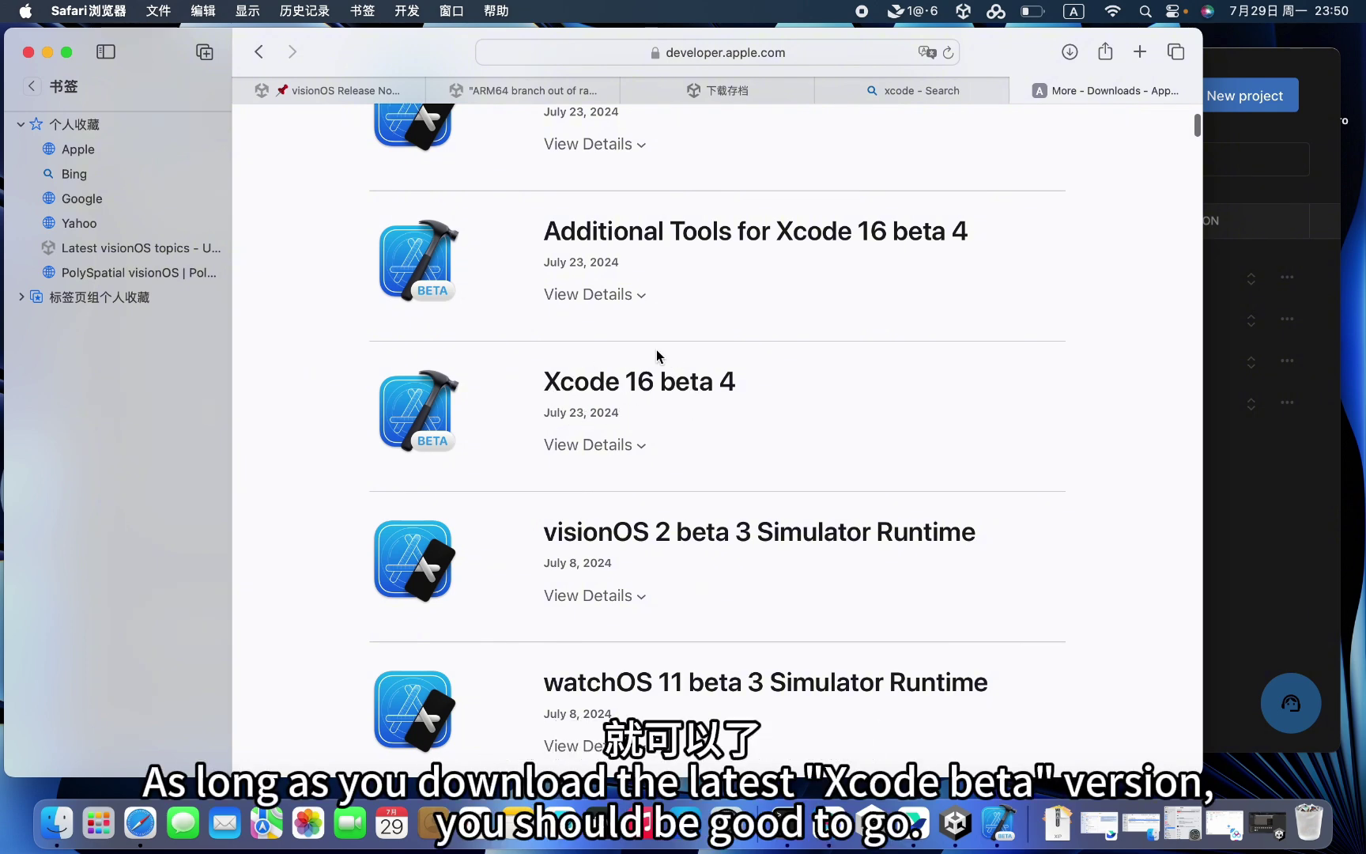
scroll(656, 351, "up", 1)
left_click(637, 487)
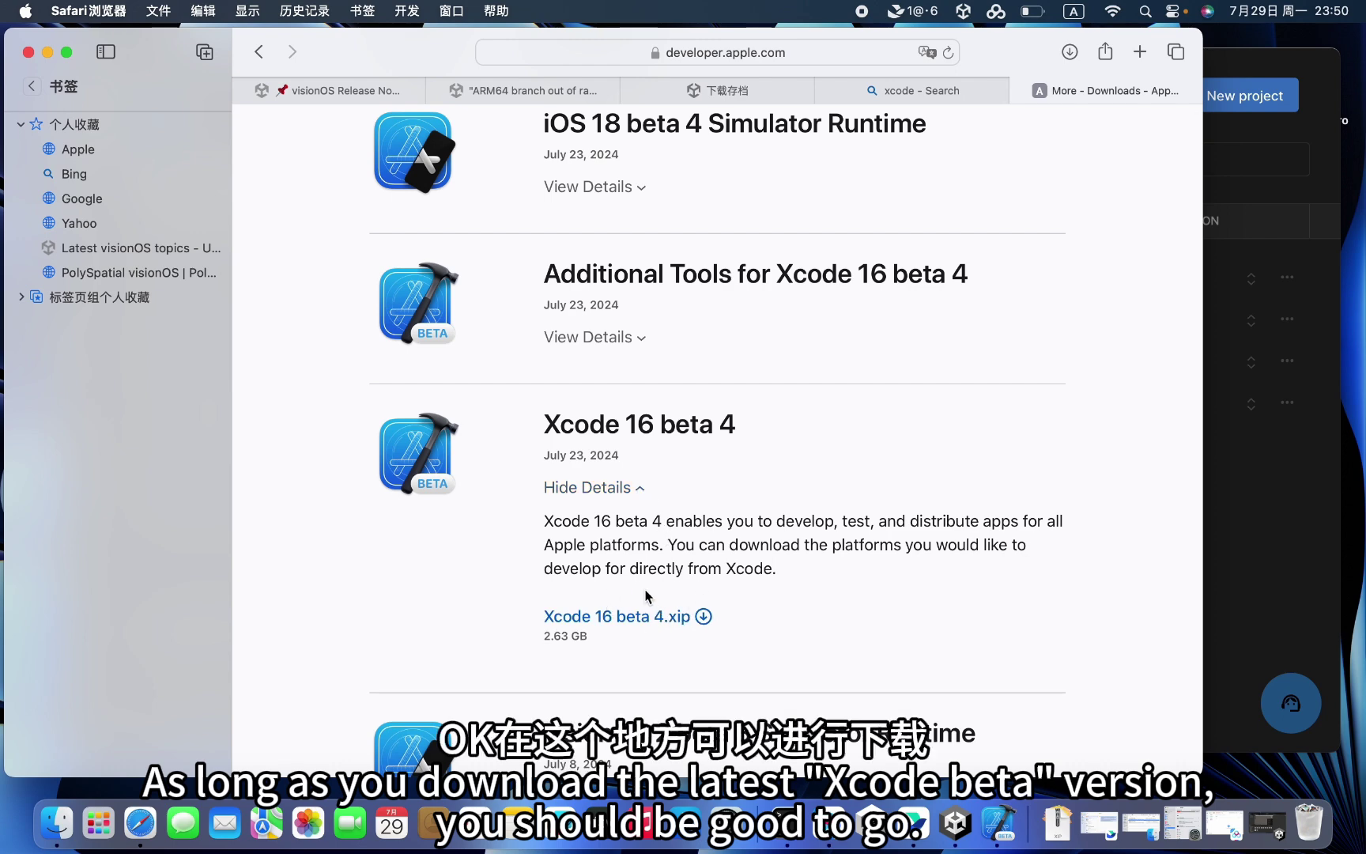
Look through the beta 4 simulator runtimes offered on the More Downloads page.
scroll(730, 332, "up", 15)
scroll(729, 332, "down", 4)
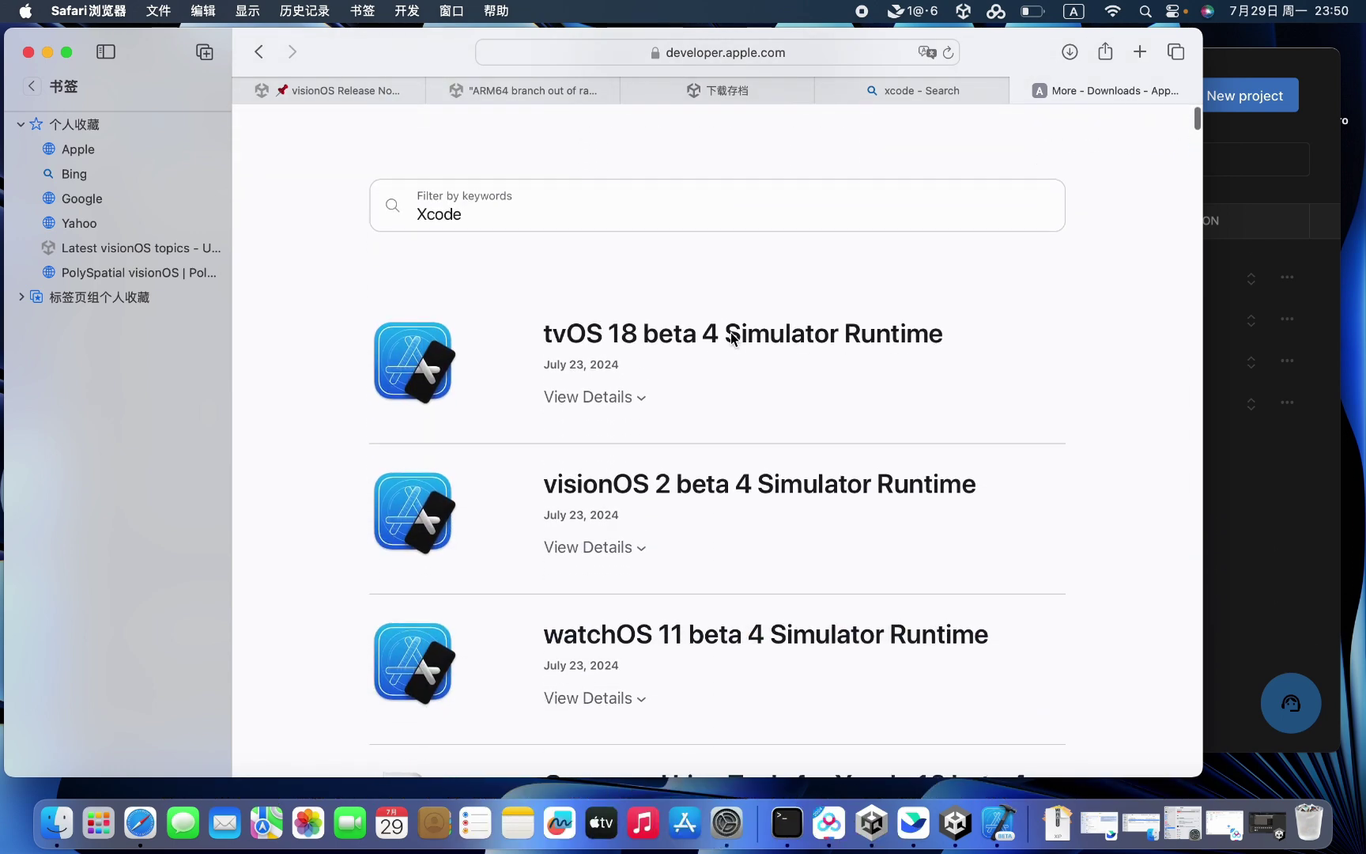
scroll(729, 331, "down", 5)
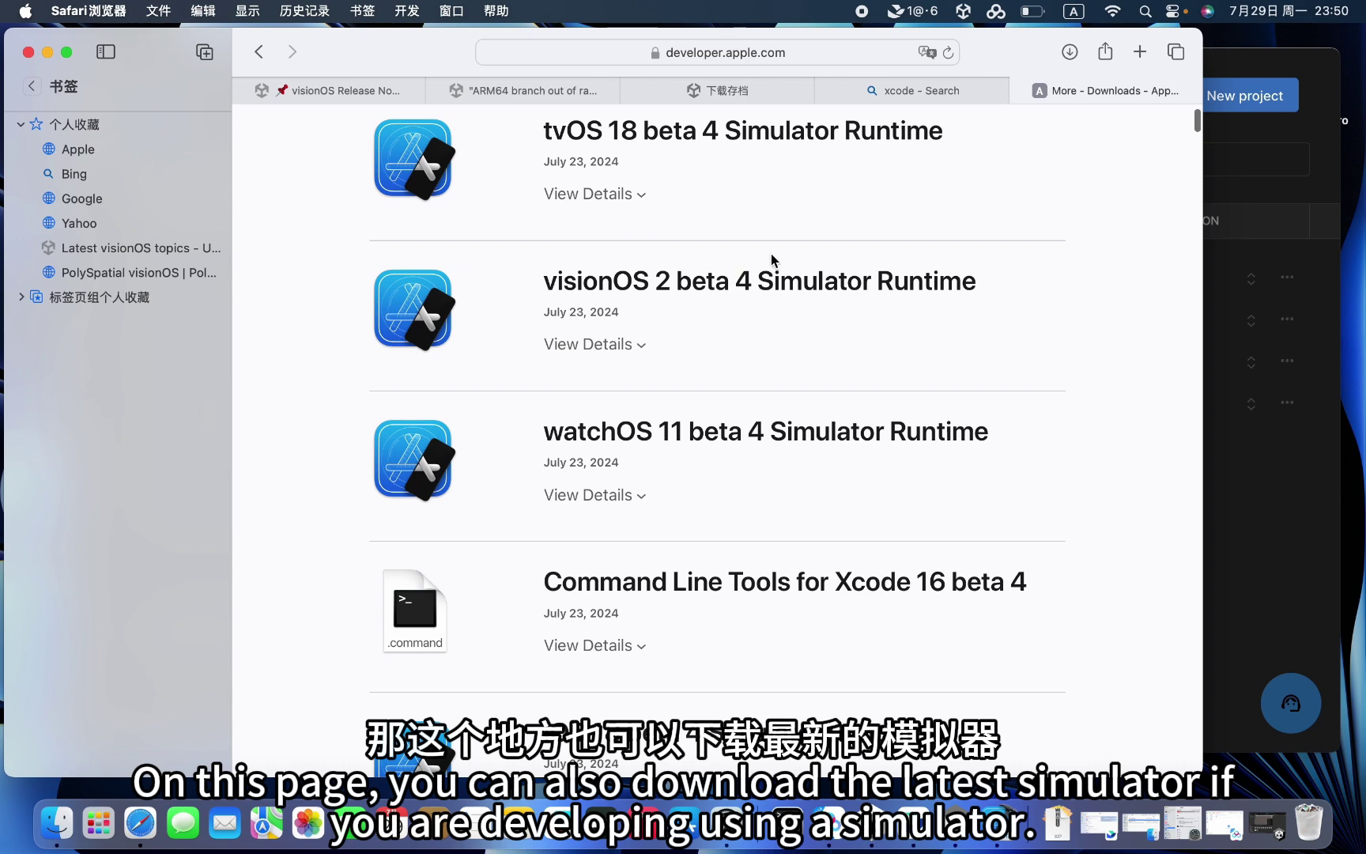
scroll(730, 306, "down", 5)
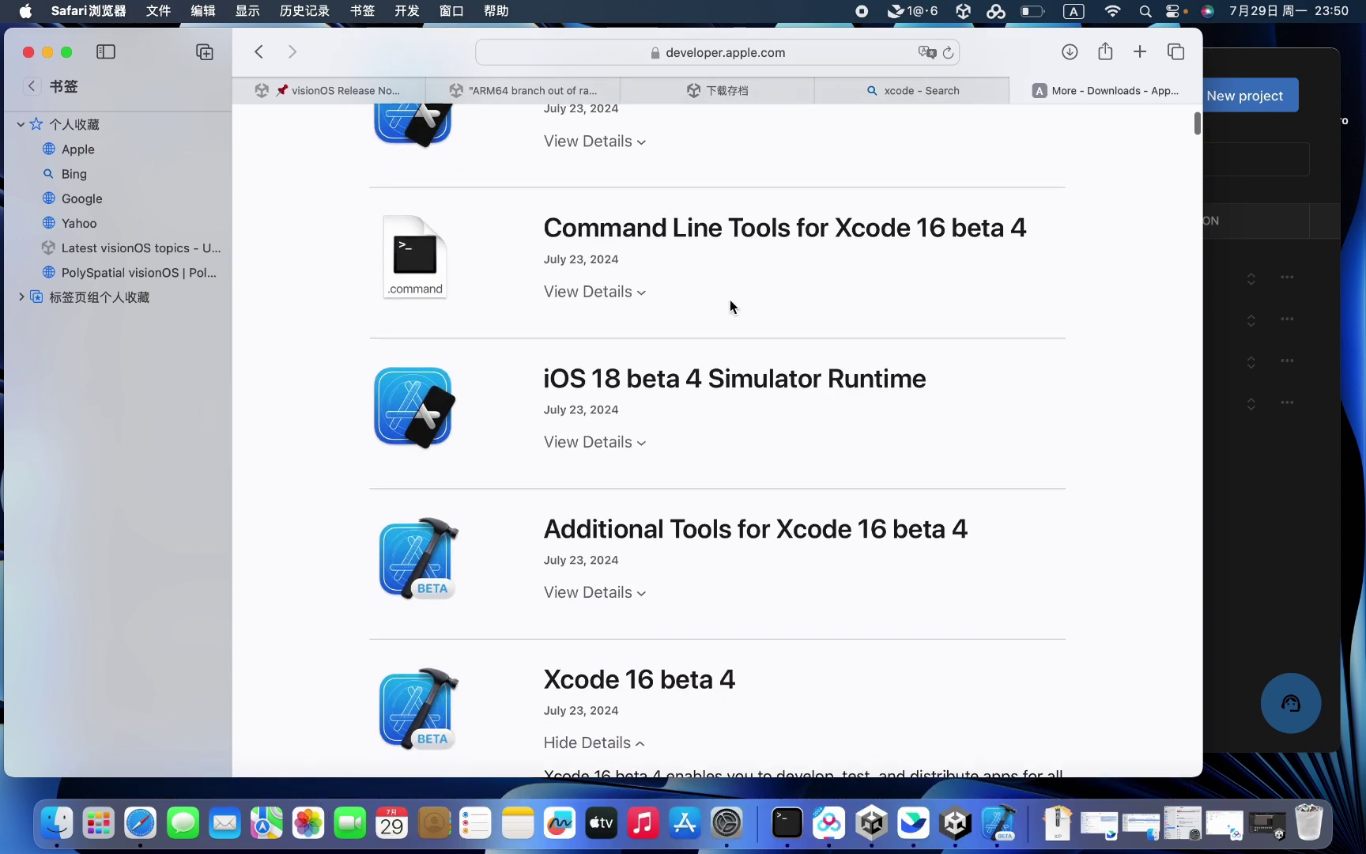
scroll(729, 300, "up", 1)
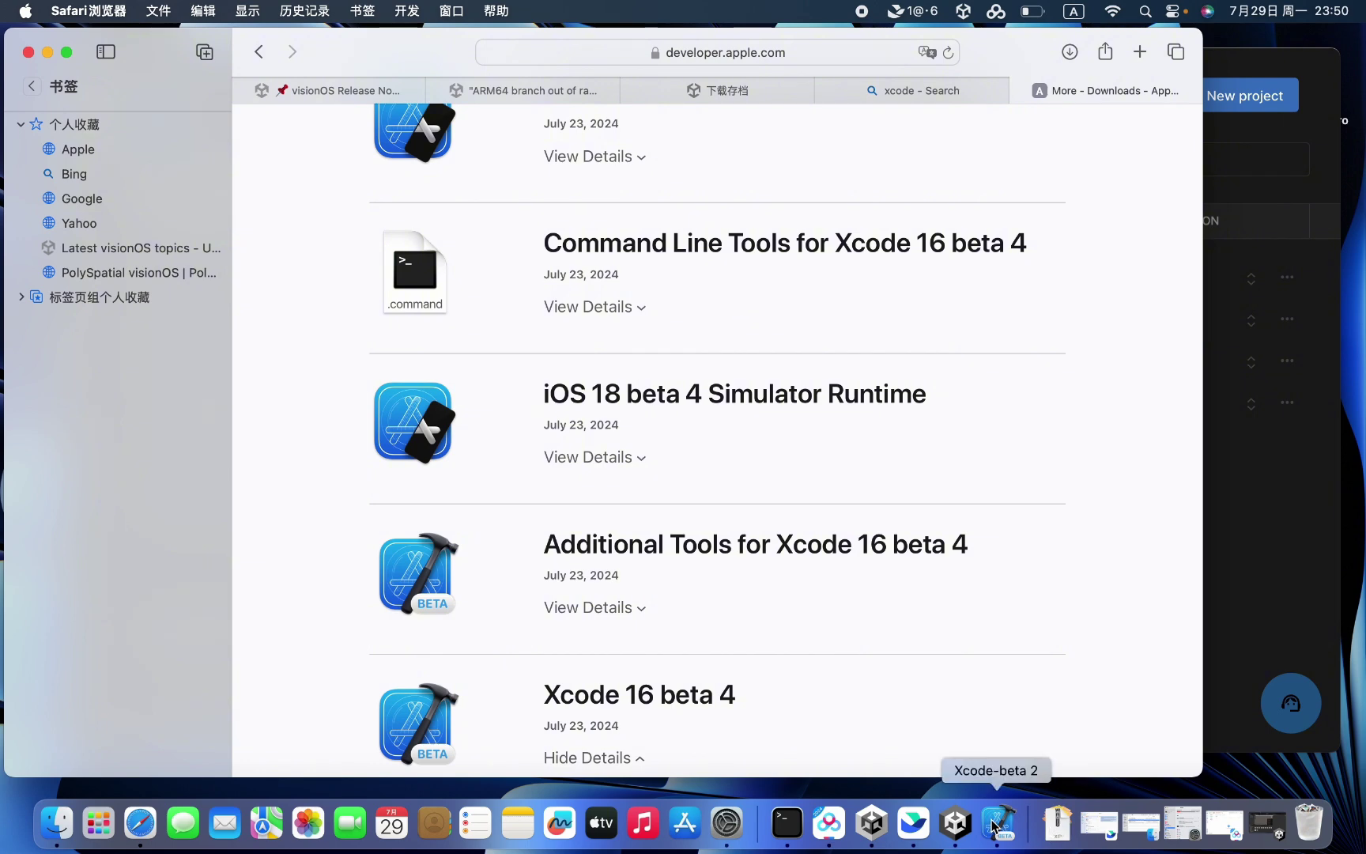
Switch to Unity Hub and start a new project with the Universal 3D template.
left_click(872, 822)
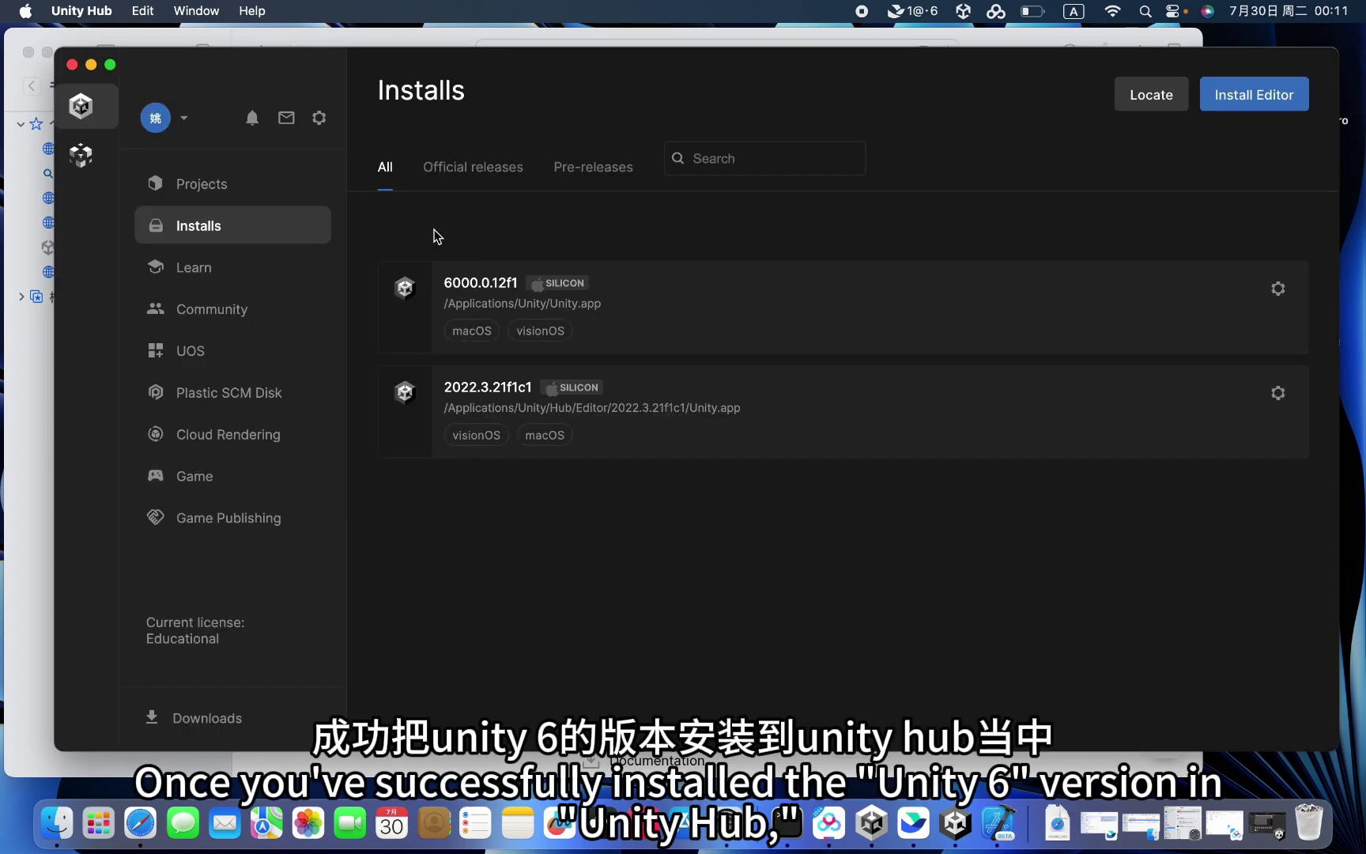
left_click(226, 188)
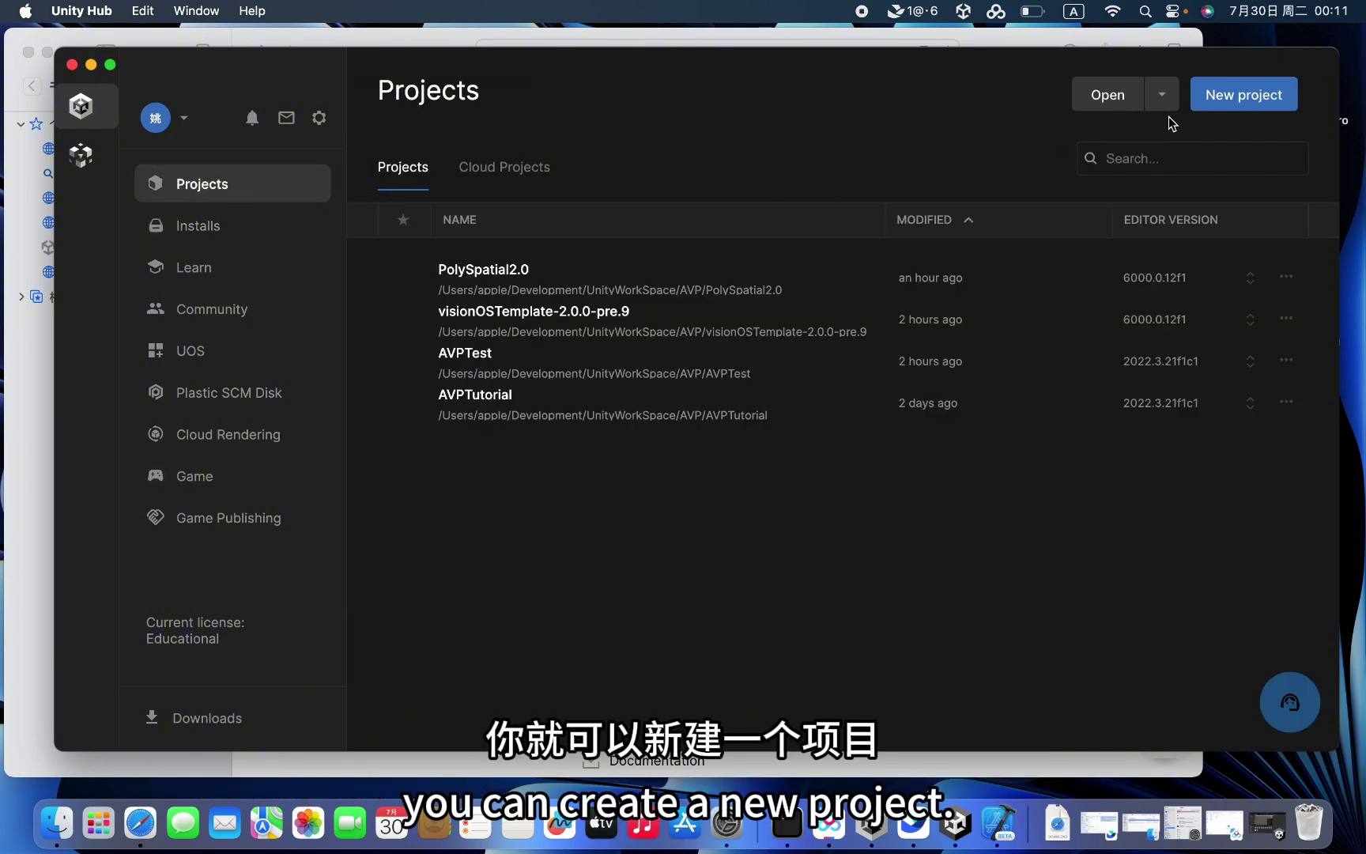
left_click(1228, 108)
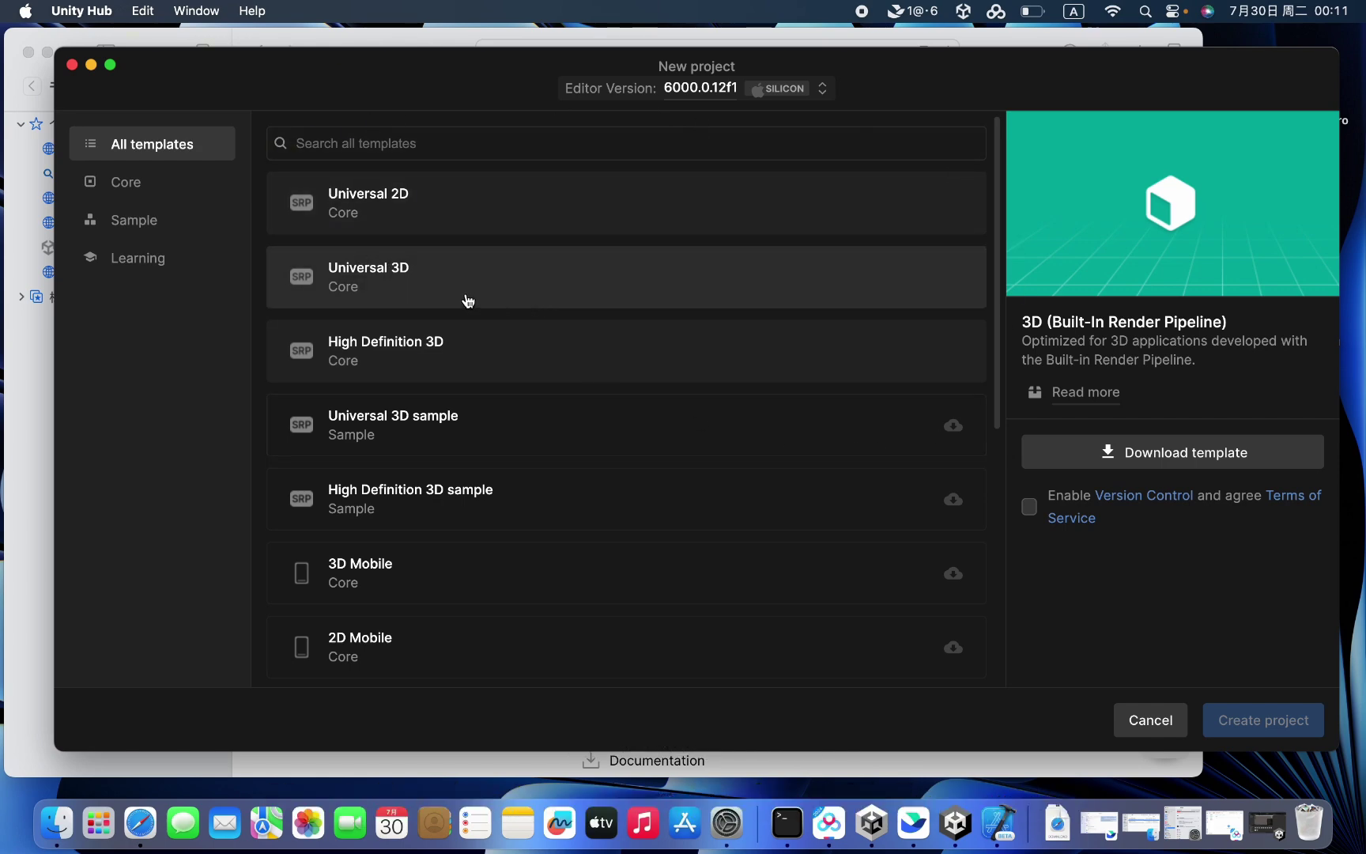
left_click(394, 290)
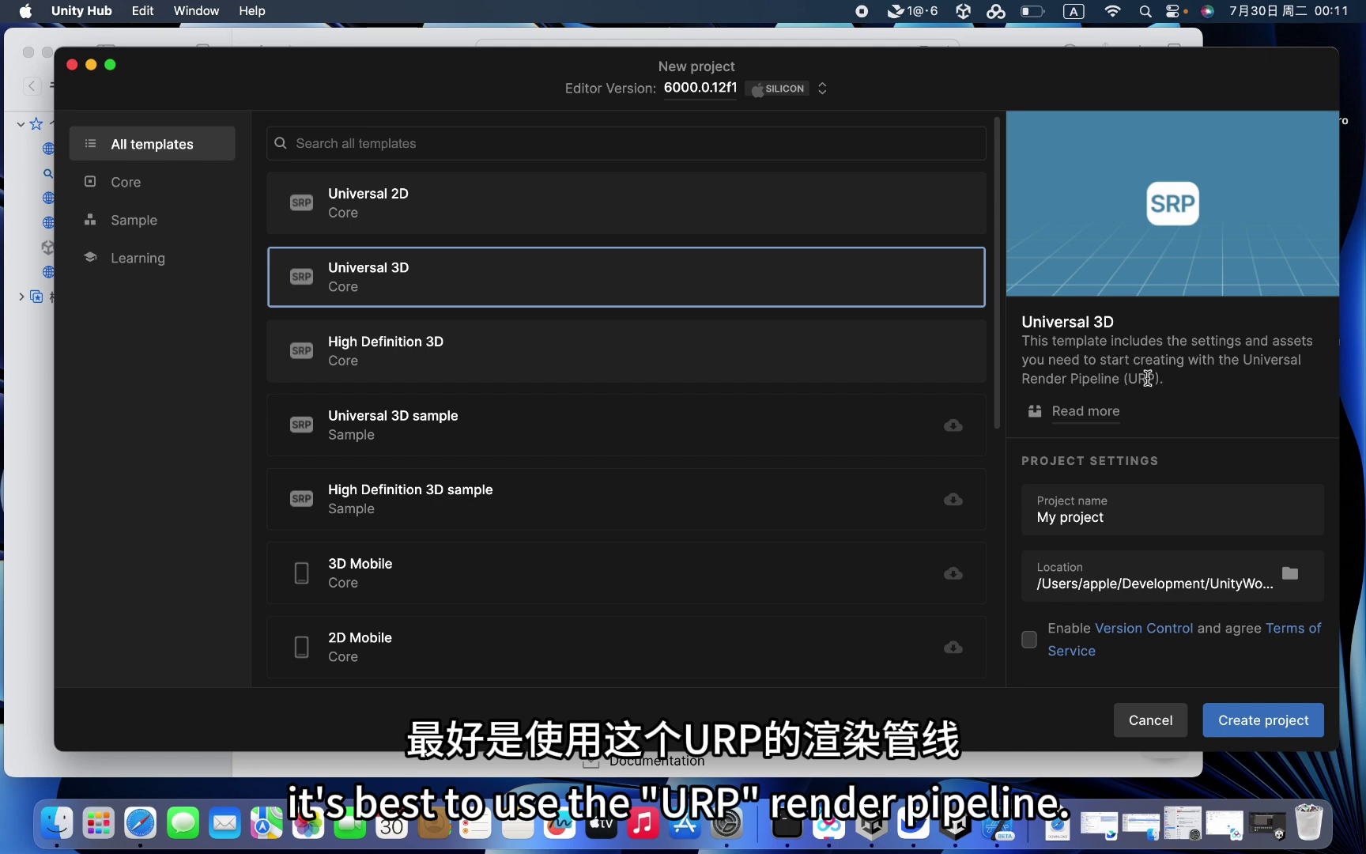
Name the new project PolySpatial2.0Tutorial and create it.
left_click(1135, 531)
key("BackSpace")
key("BackSpace")
key("BackSpace")
key("BackSpace")
key("BackSpace")
key("BackSpace")
key("BackSpace")
key("BackSpace")
key("BackSpace")
key("BackSpace")
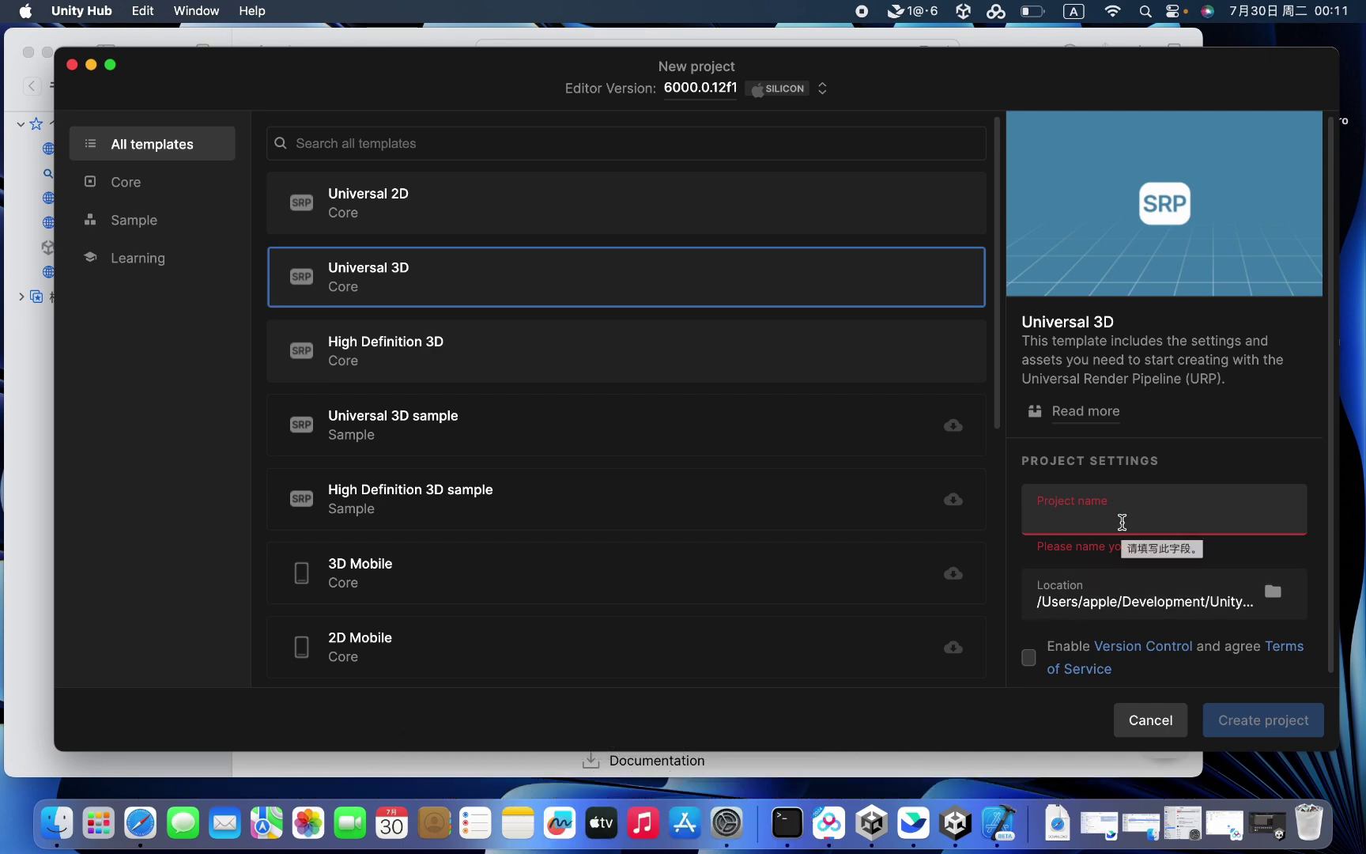
type("Pol")
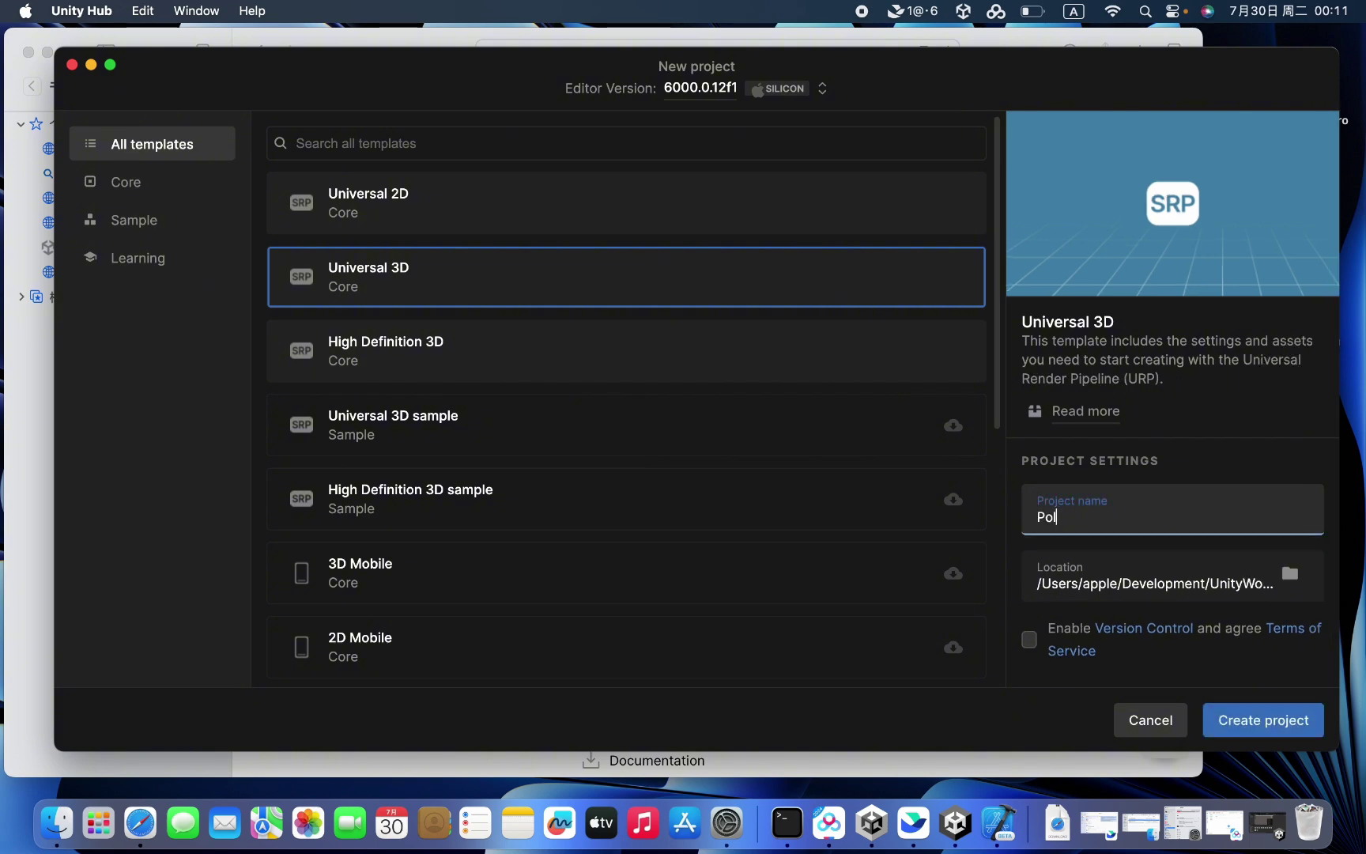
type("ySpatial2.0")
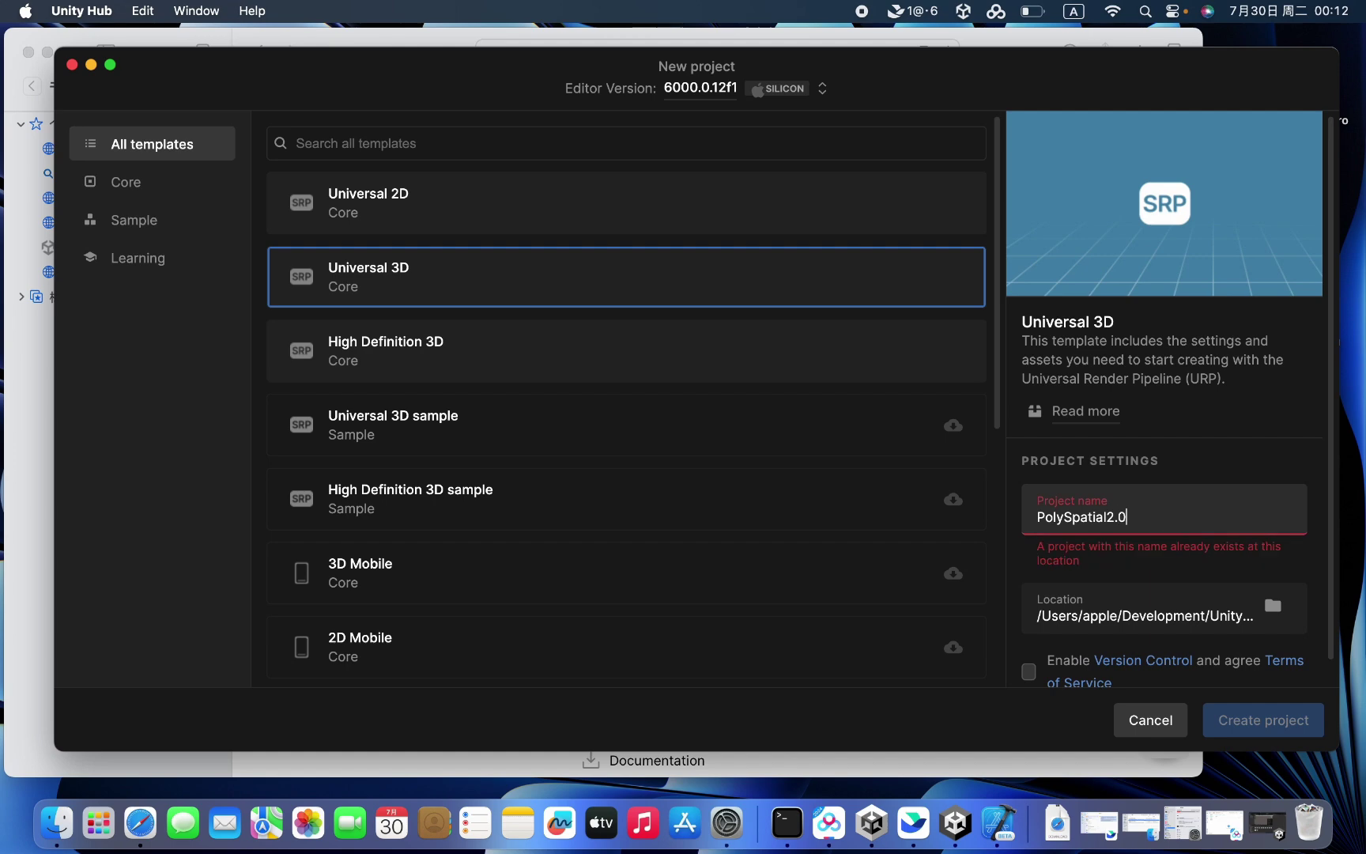
type("Tutorial")
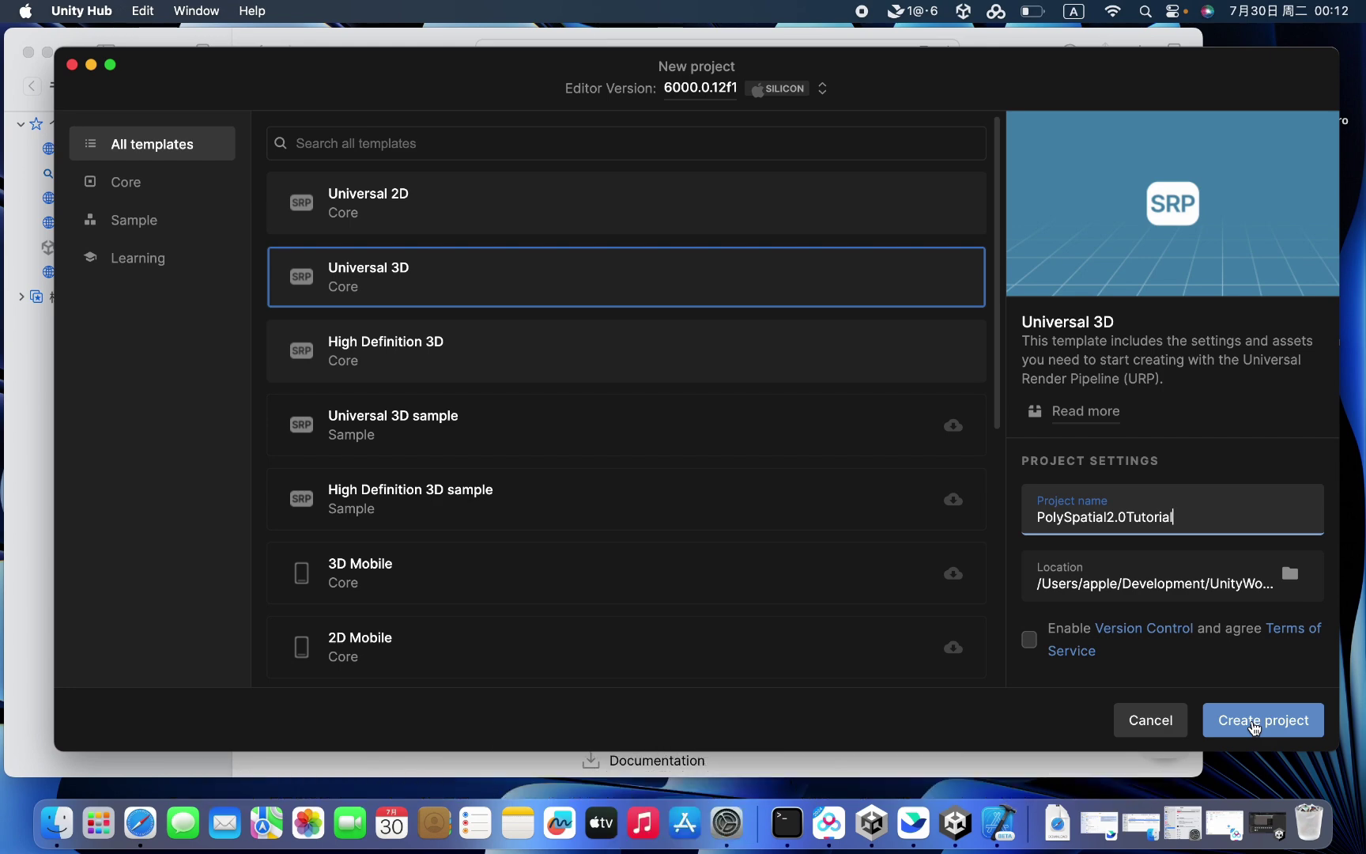
left_click(1252, 725)
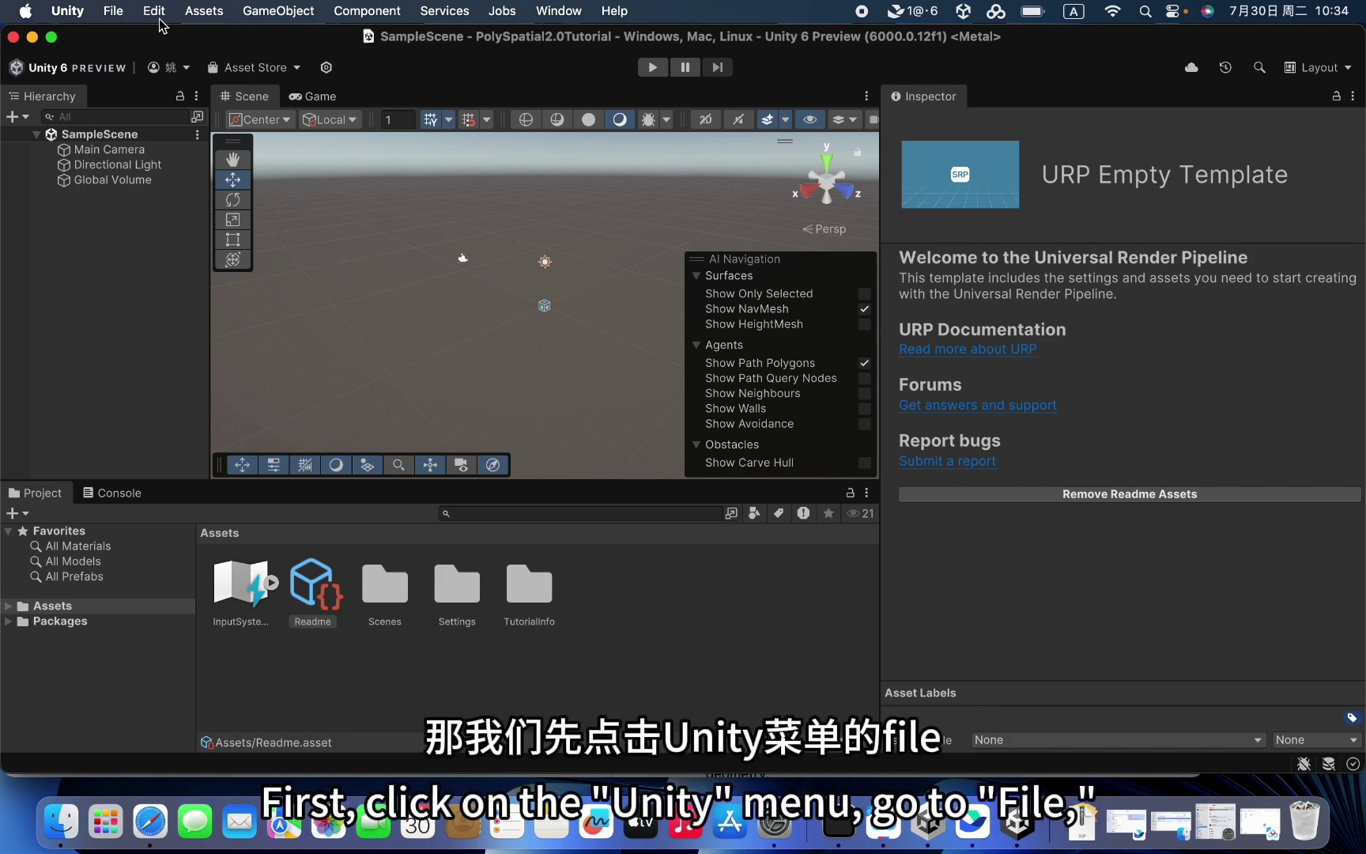
Open Build Profiles and switch the project's target platform to visionOS.
left_click(111, 11)
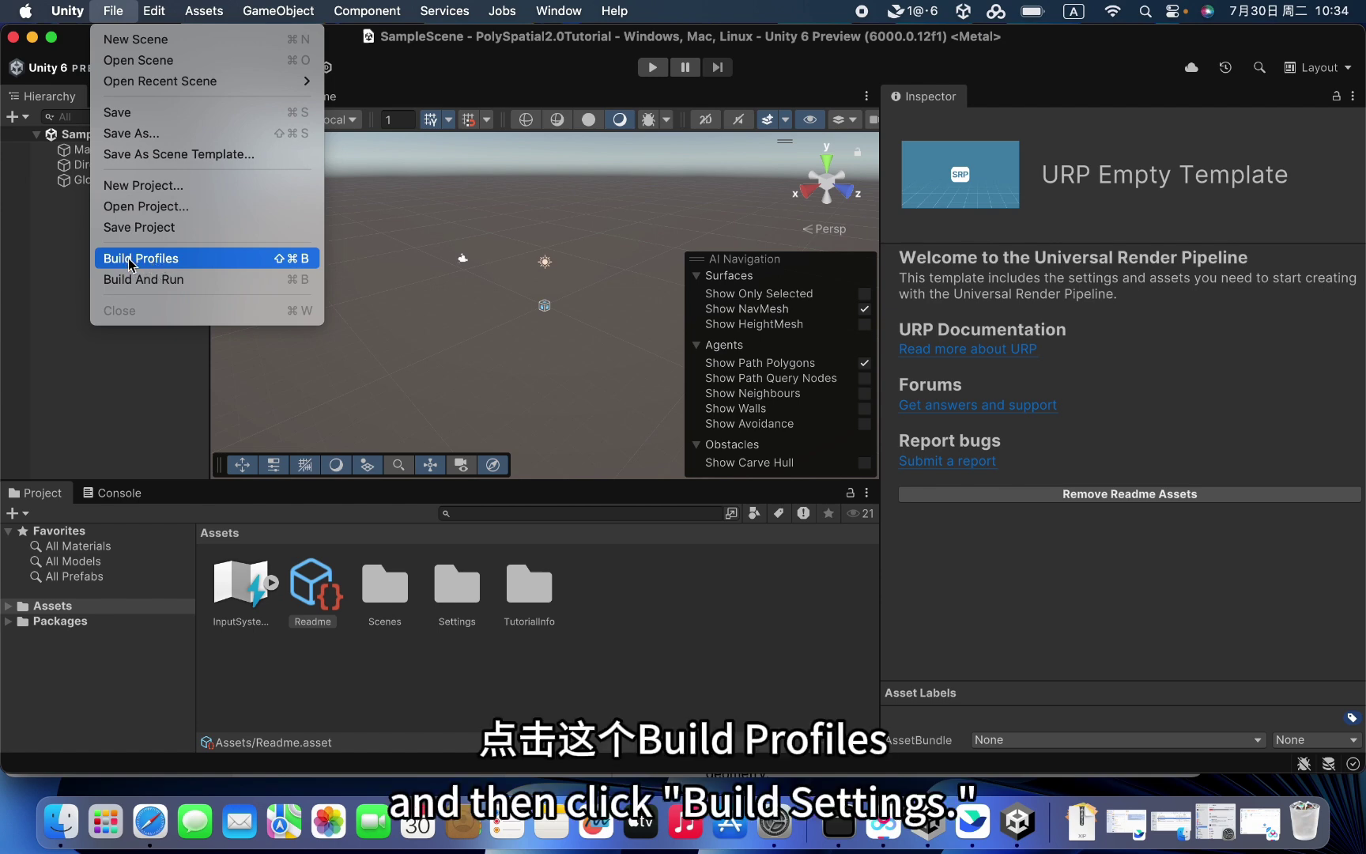
left_click(173, 261)
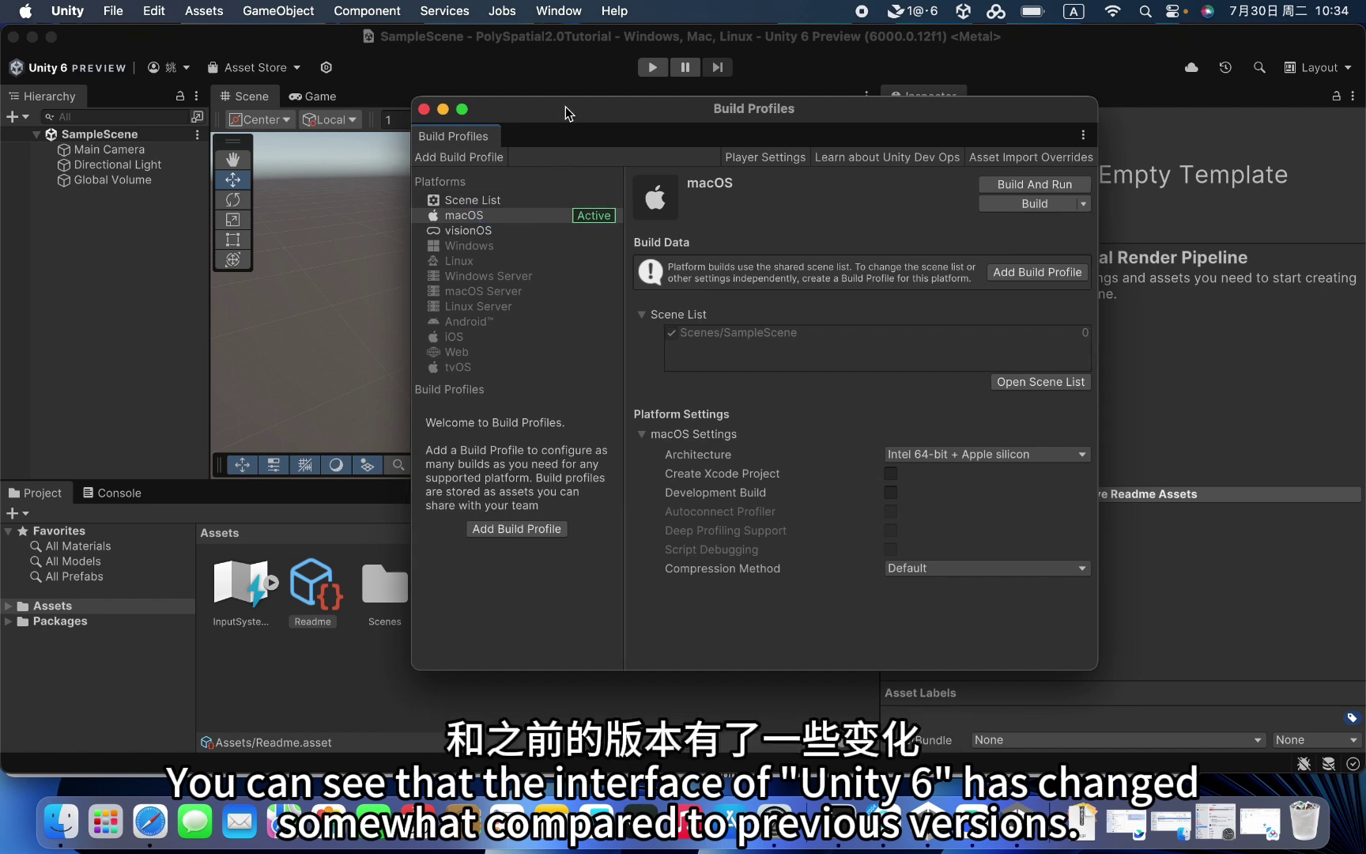
left_click_drag(566, 107, 557, 129)
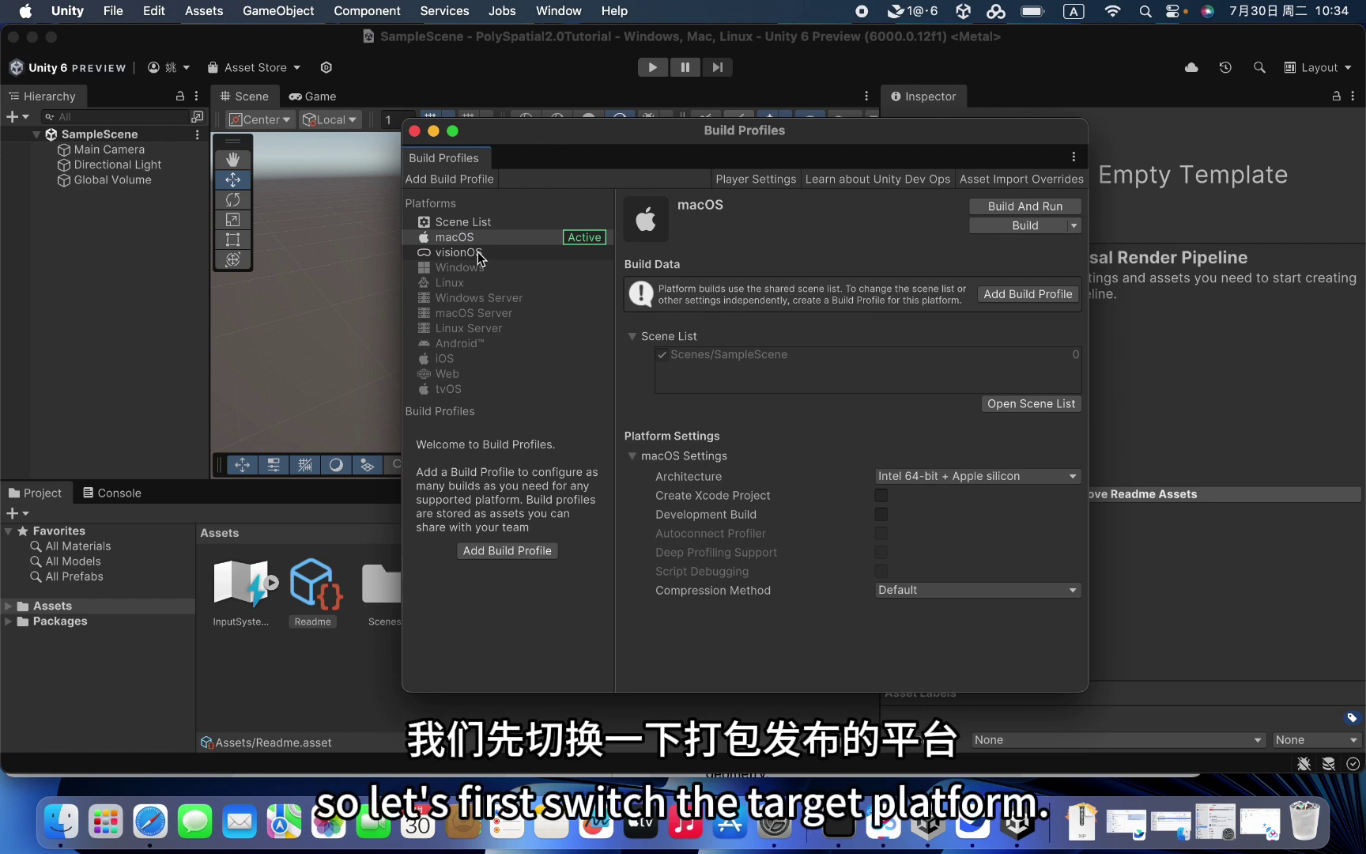
left_click(459, 252)
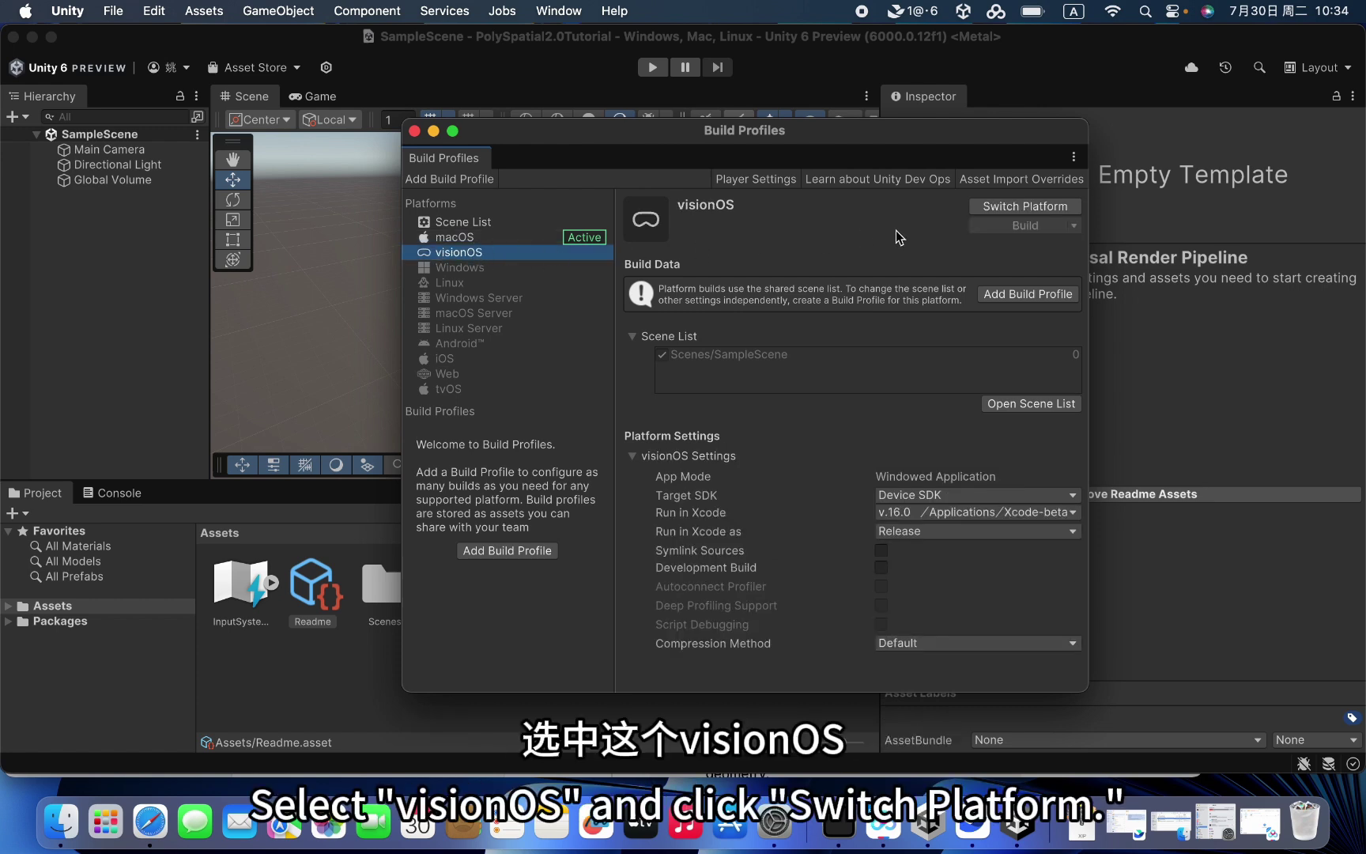
left_click(994, 211)
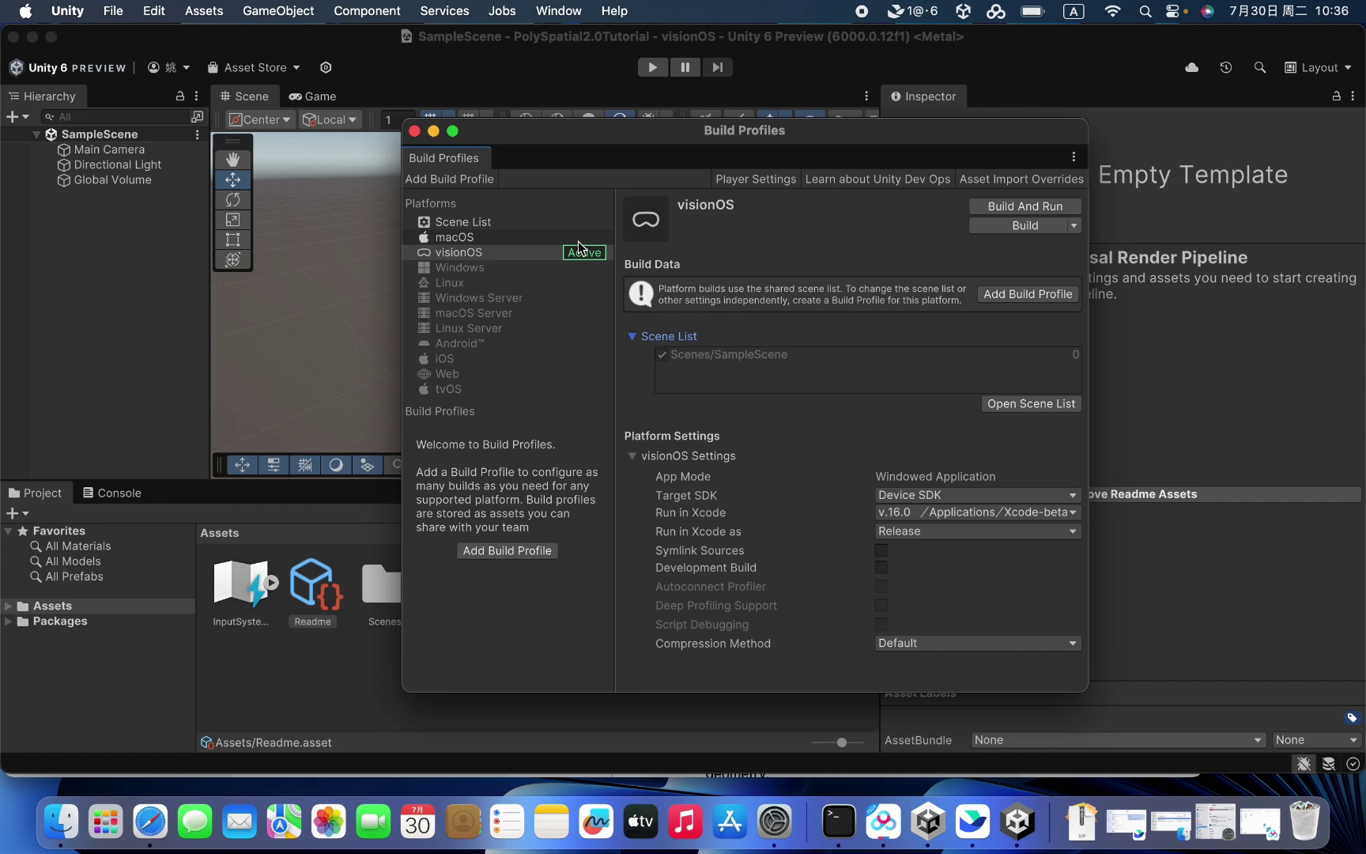
left_click(458, 253)
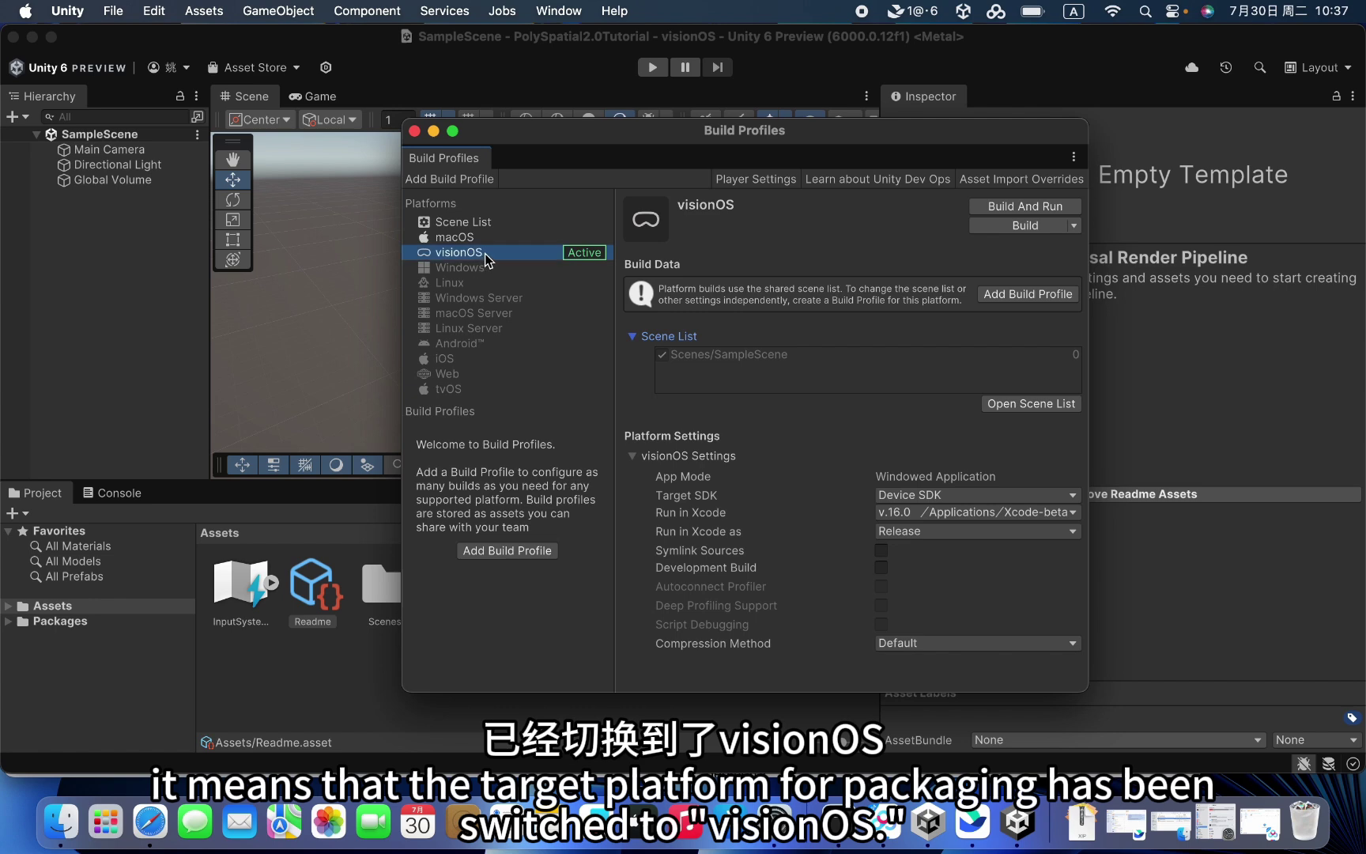
left_click(680, 302)
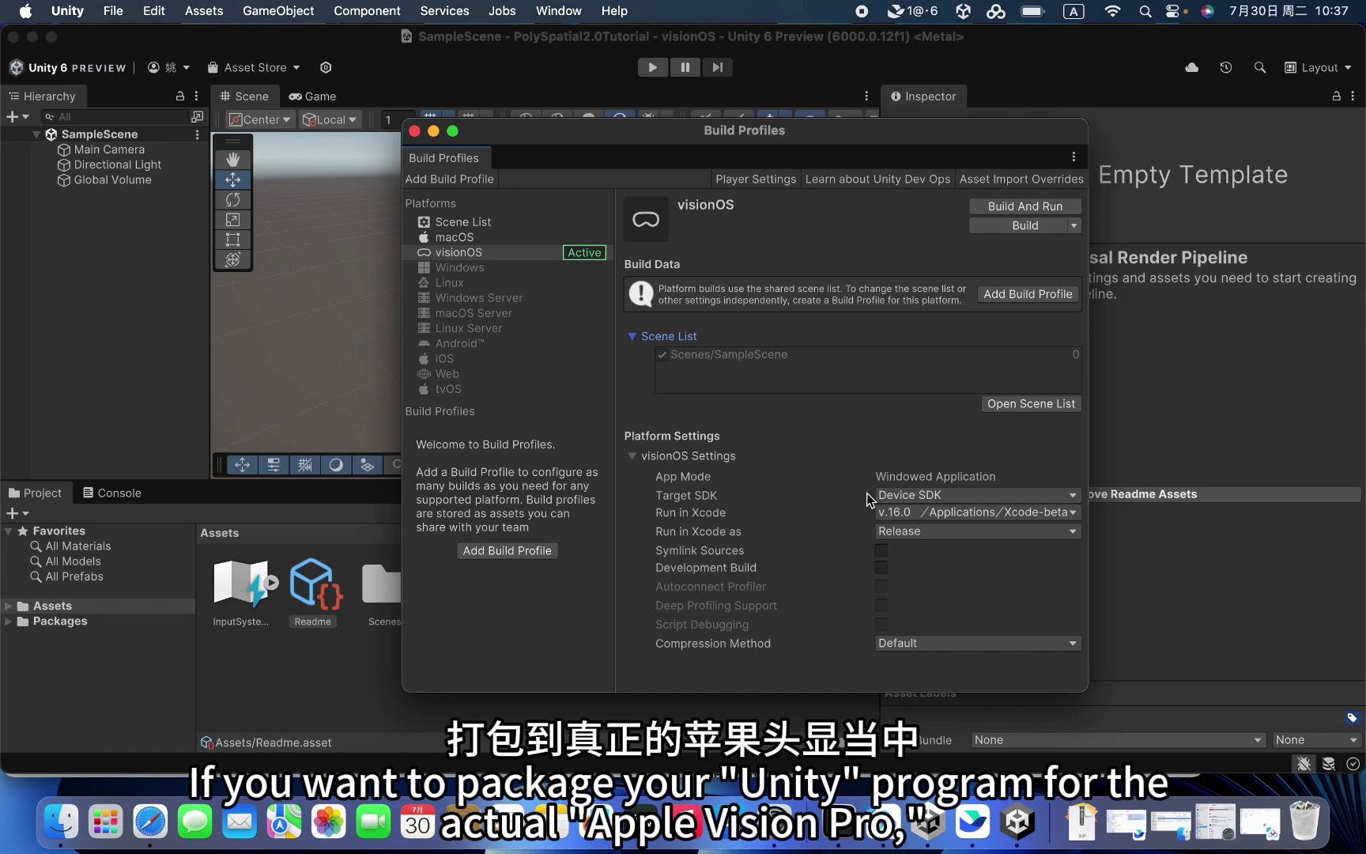
Check the visionOS Target SDK choices, keep Device SDK, and close Build Profiles.
left_click(894, 497)
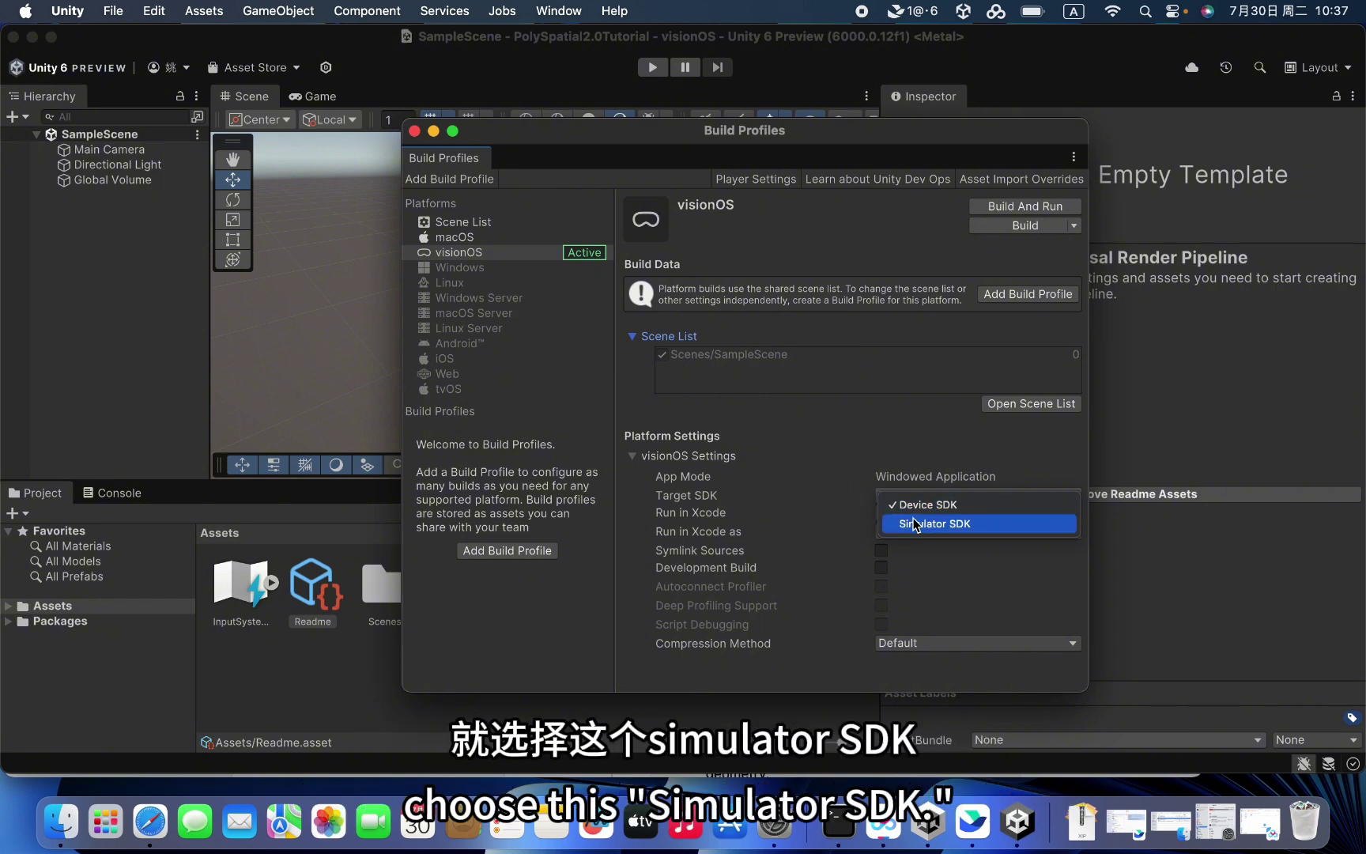
left_click(977, 446)
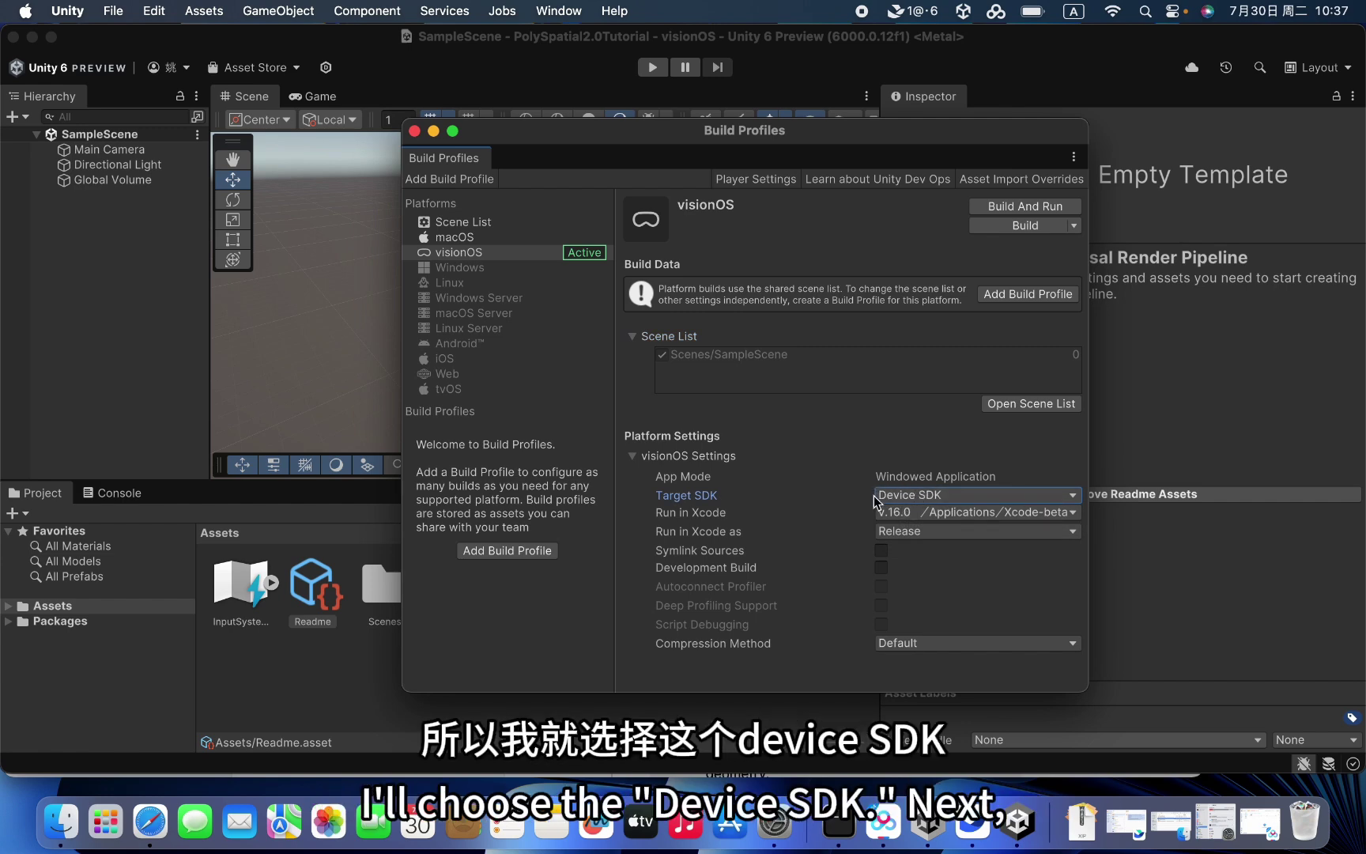
left_click(414, 132)
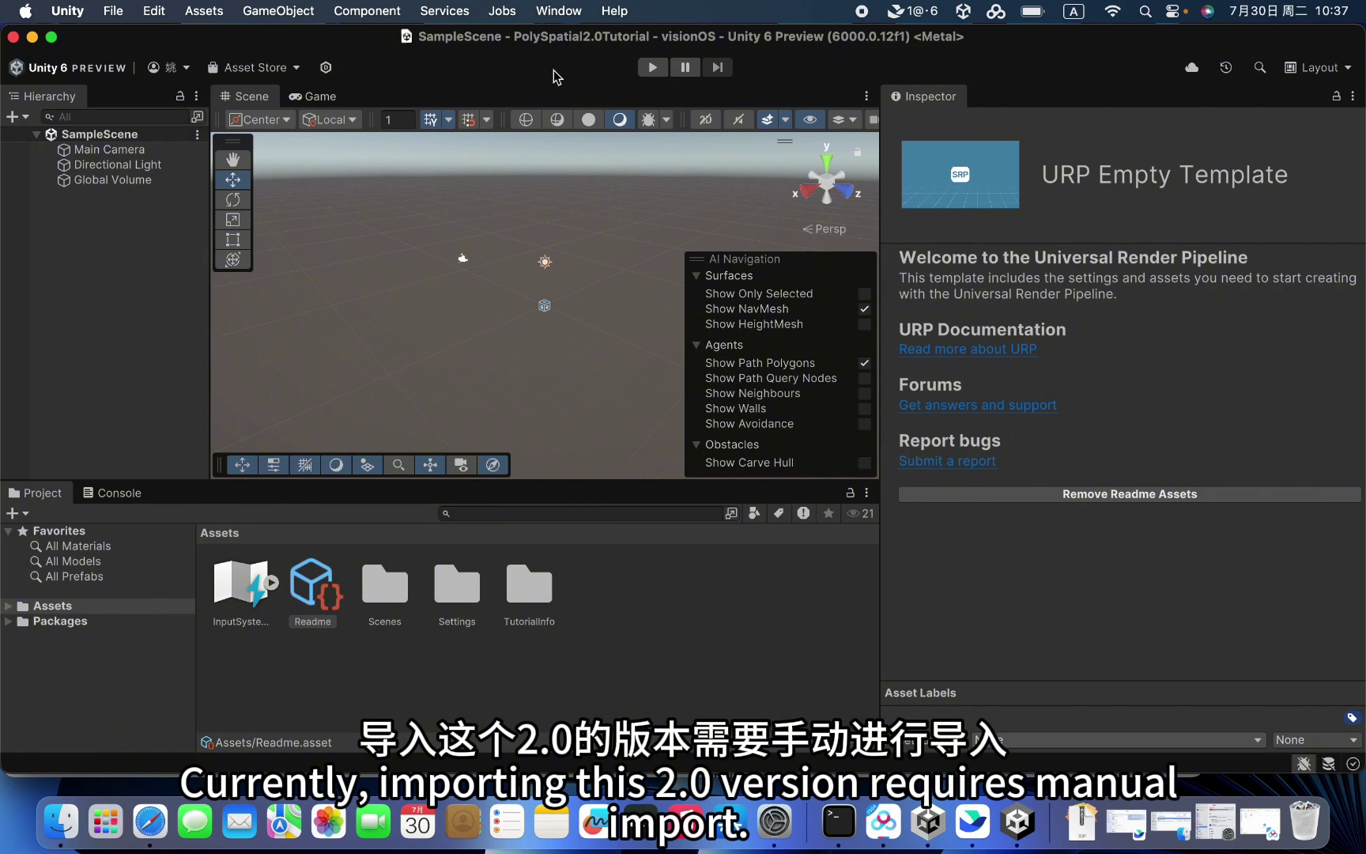
Open the Package Manager for the project.
left_click(552, 16)
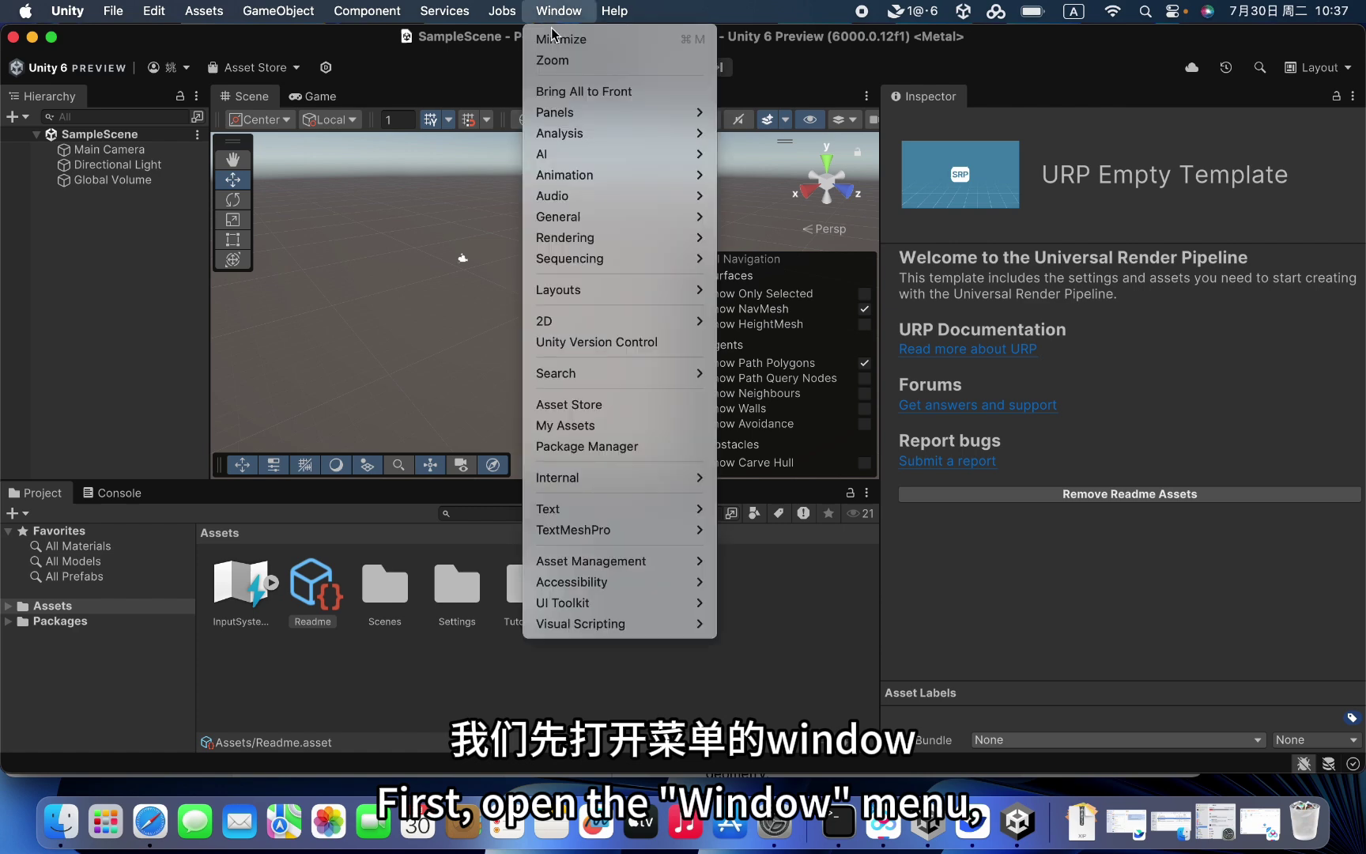
left_click(600, 447)
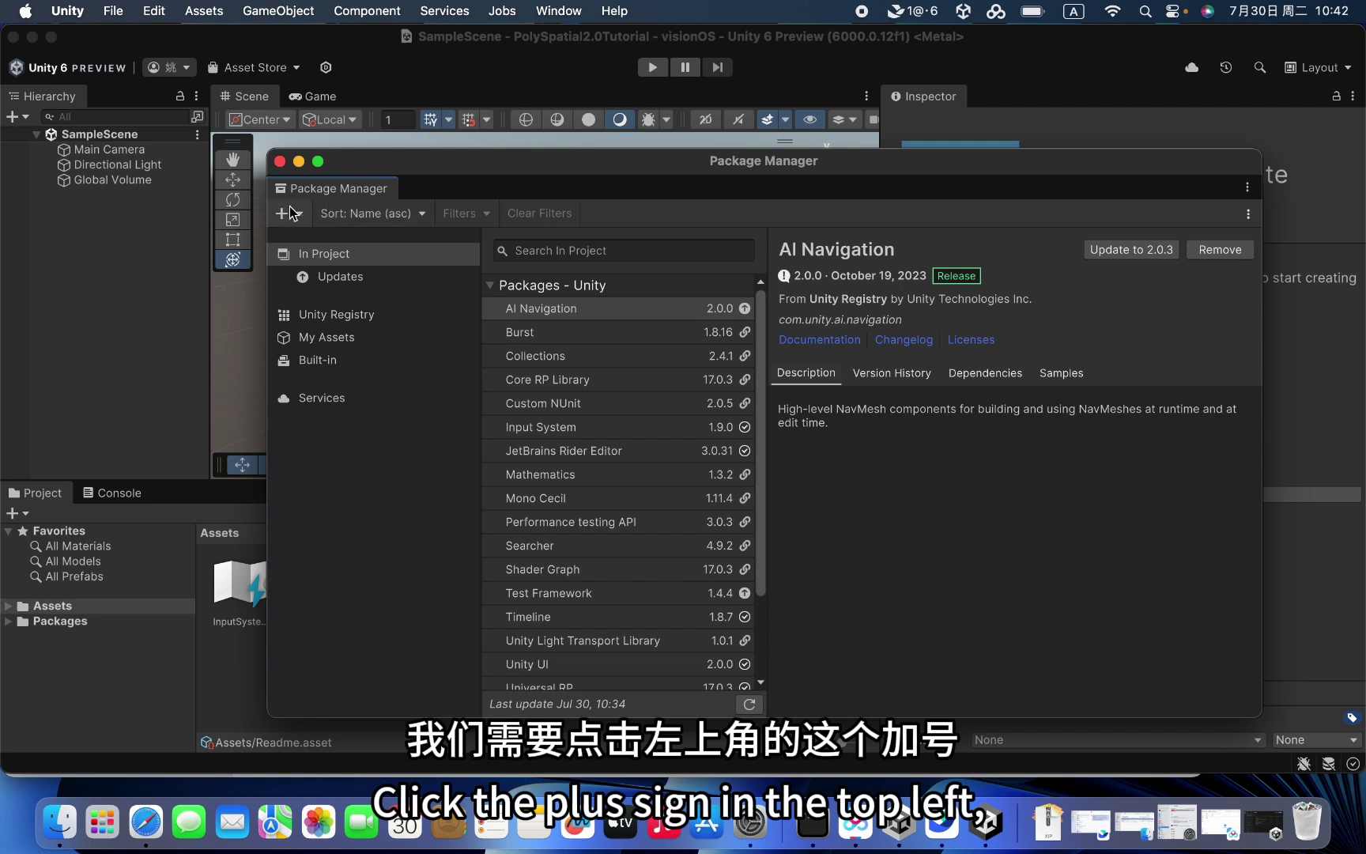
left_click(283, 213)
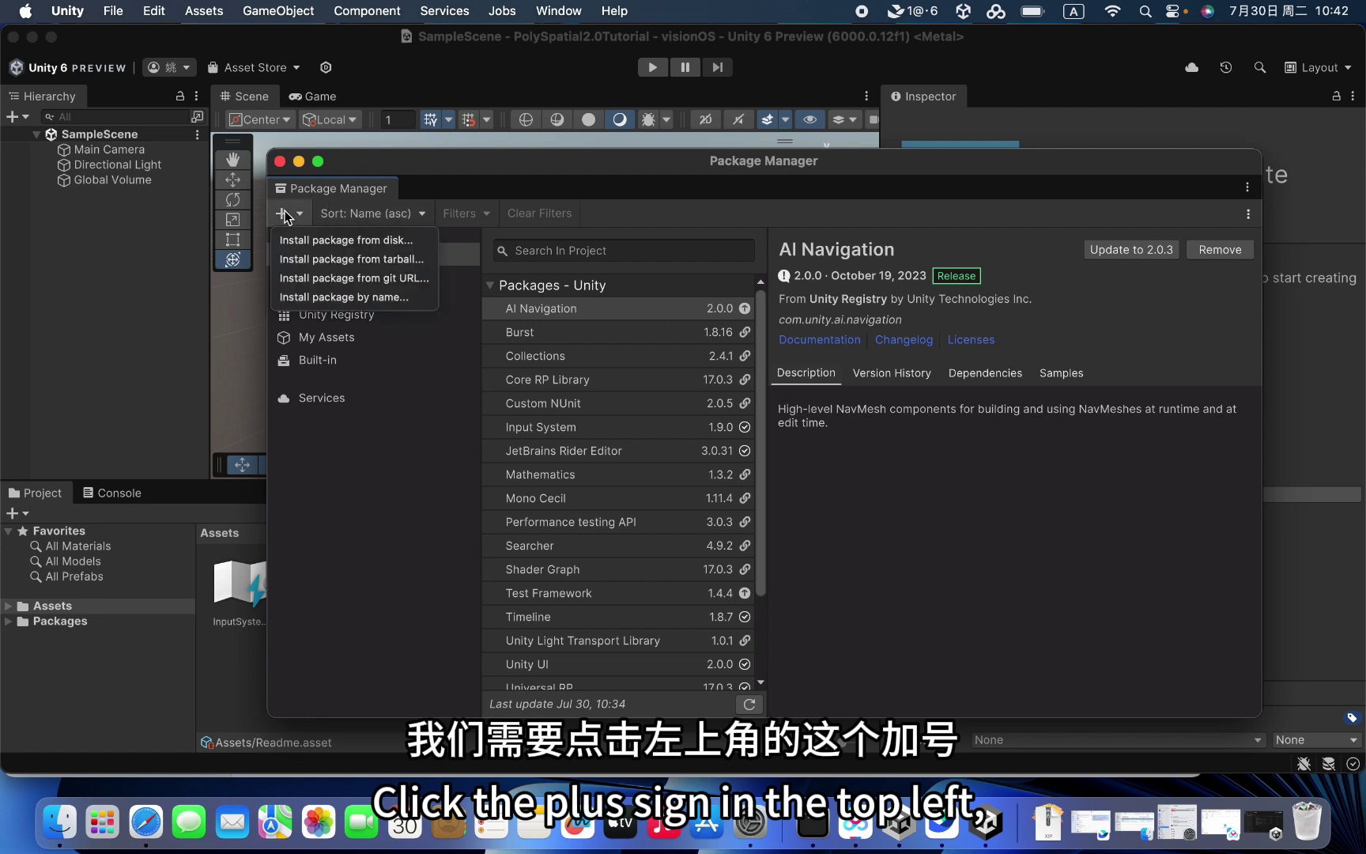
left_click(361, 297)
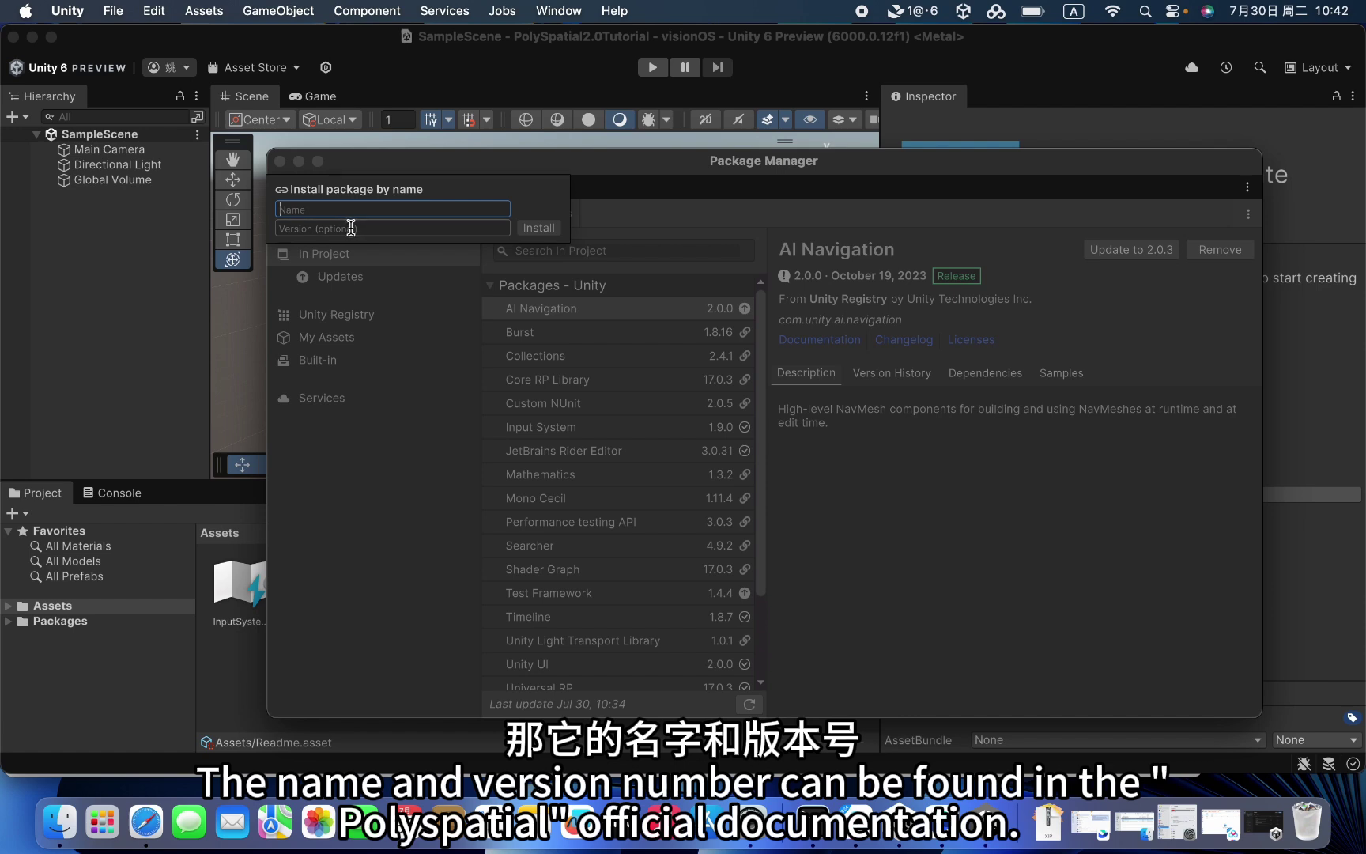
left_click(404, 487)
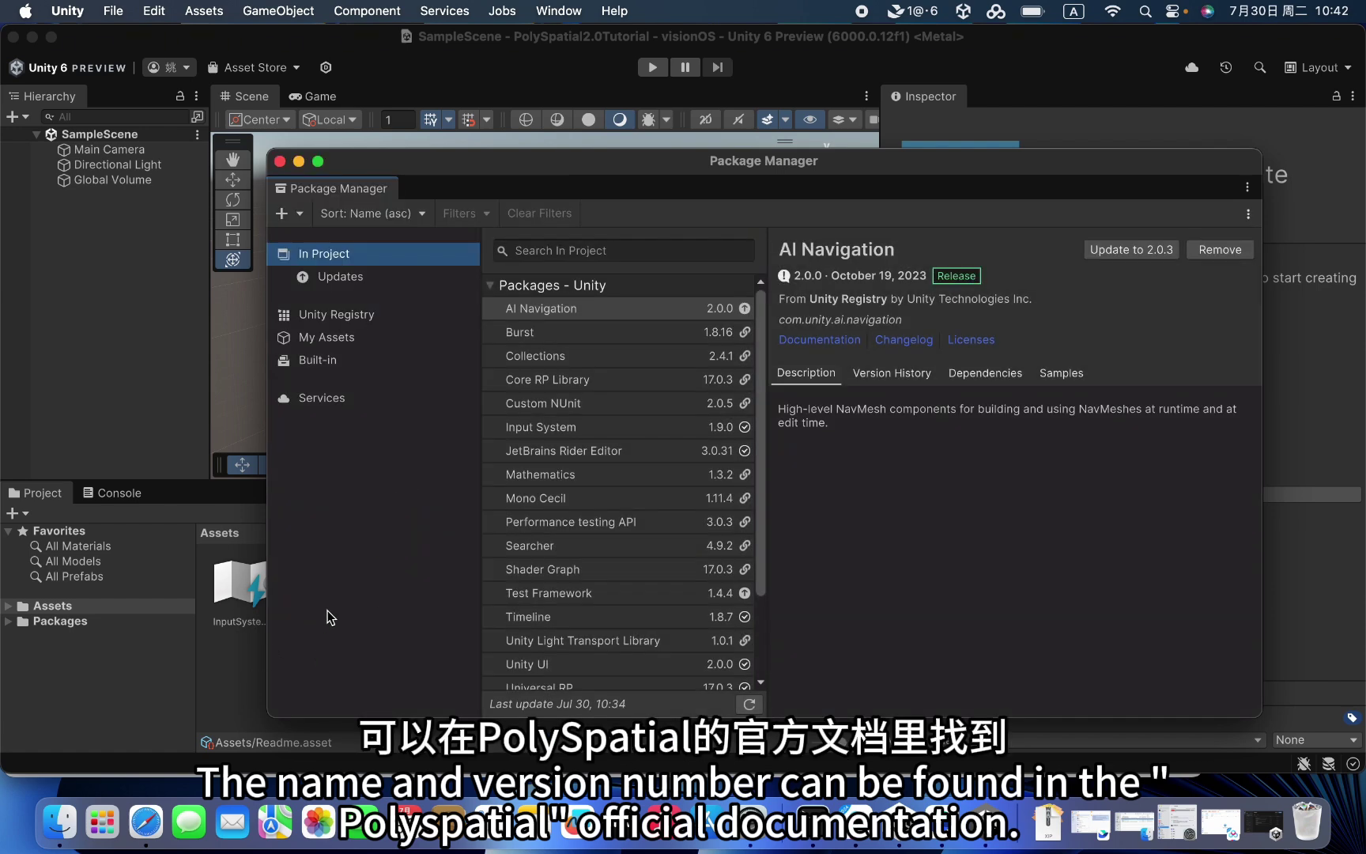
Switch to Safari and copy the package name com.unity.polyspatial.visionos from the RealityKit with PolySpatial section of the project-from-scratch documentation.
left_click(147, 819)
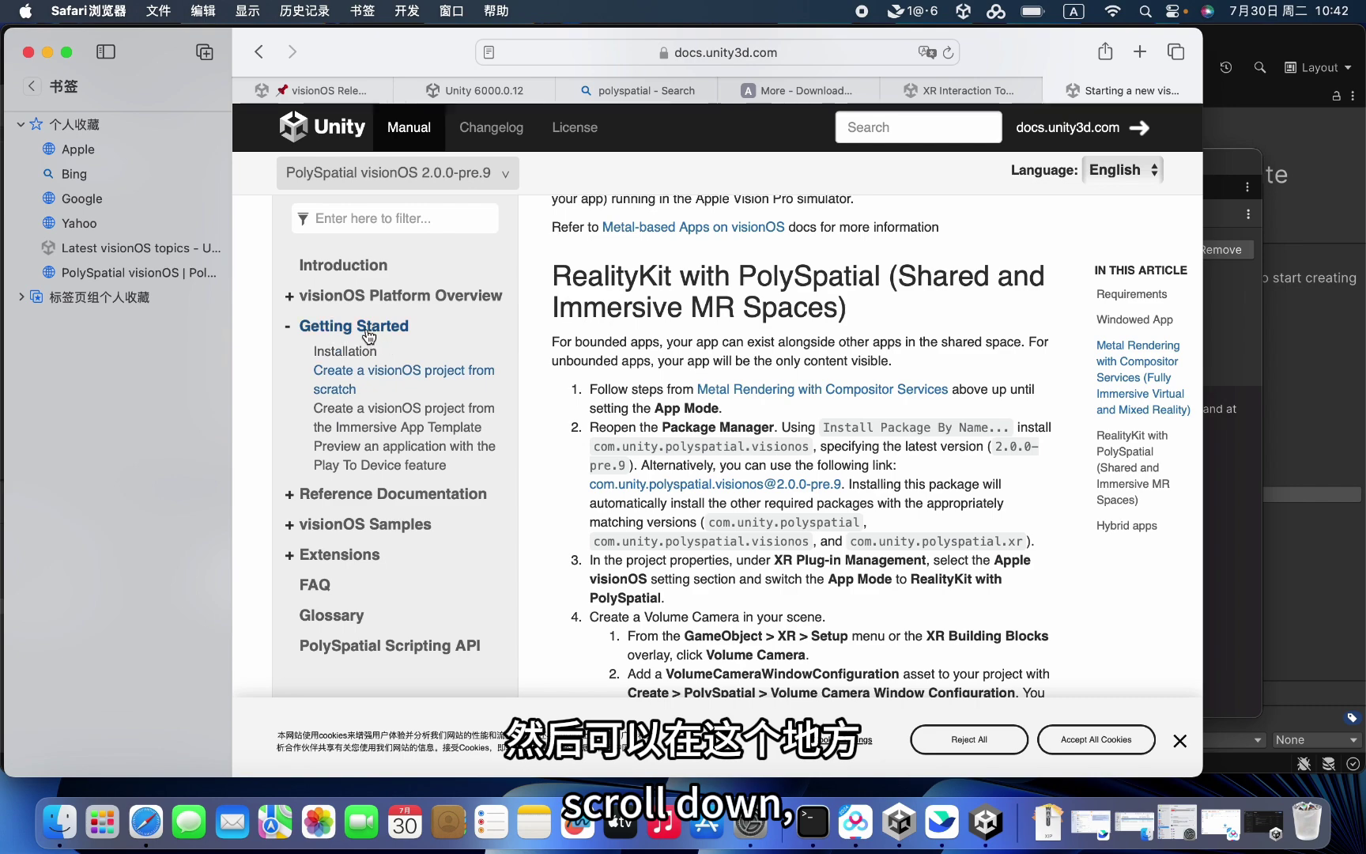
left_click(332, 378)
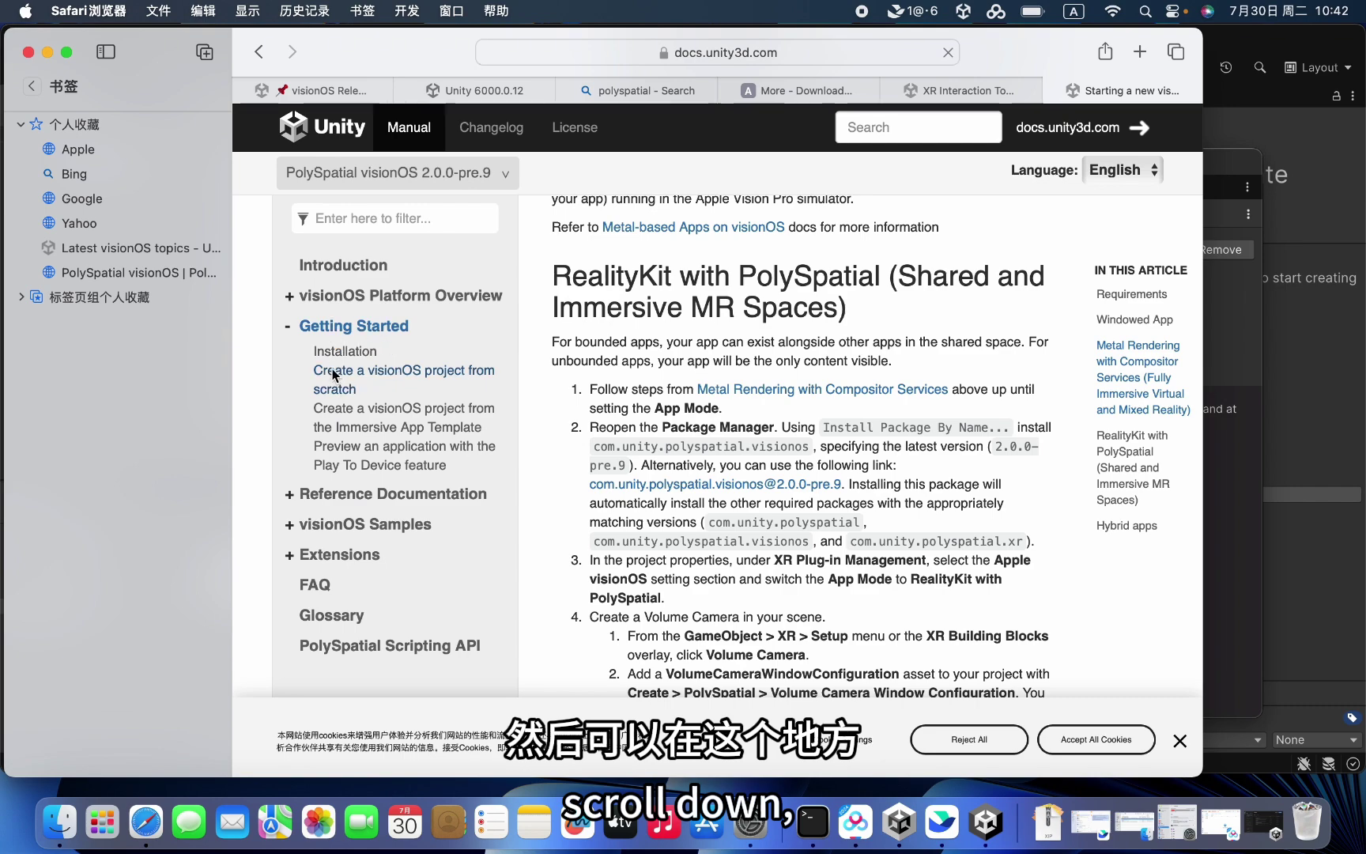
scroll(699, 452, "down", 5)
scroll(699, 451, "down", 10)
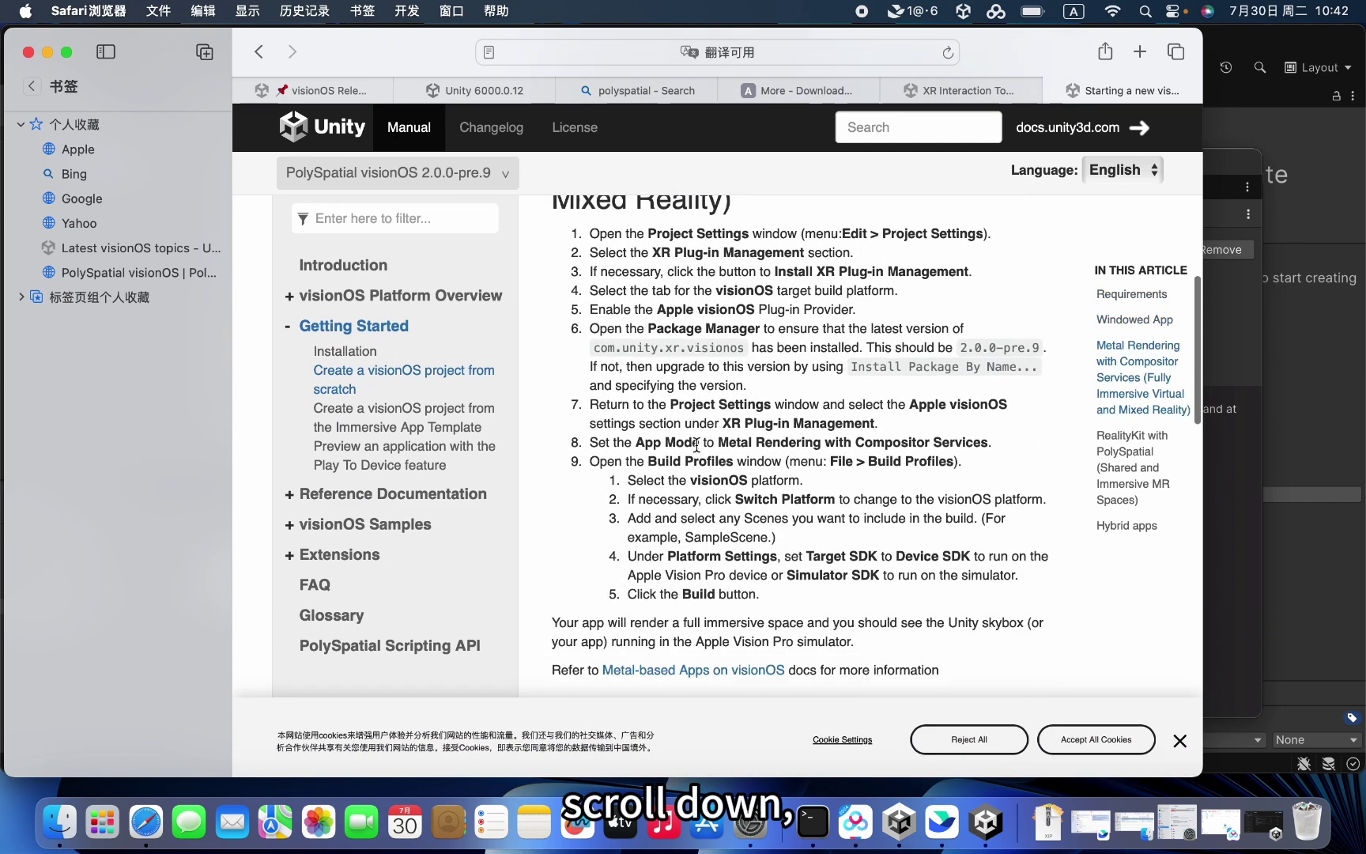
scroll(696, 445, "down", 1)
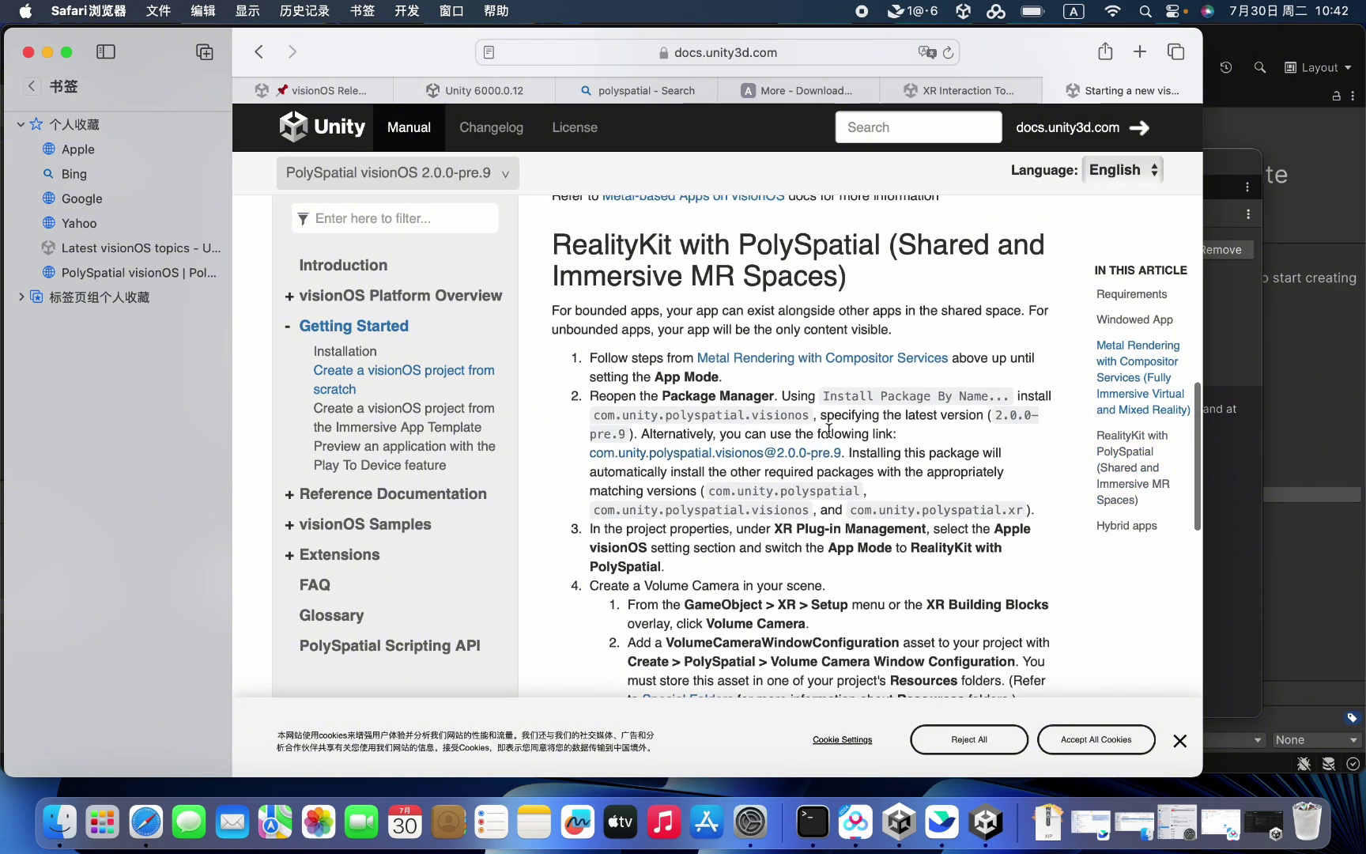
left_click_drag(593, 416, 809, 416)
key("super+c")
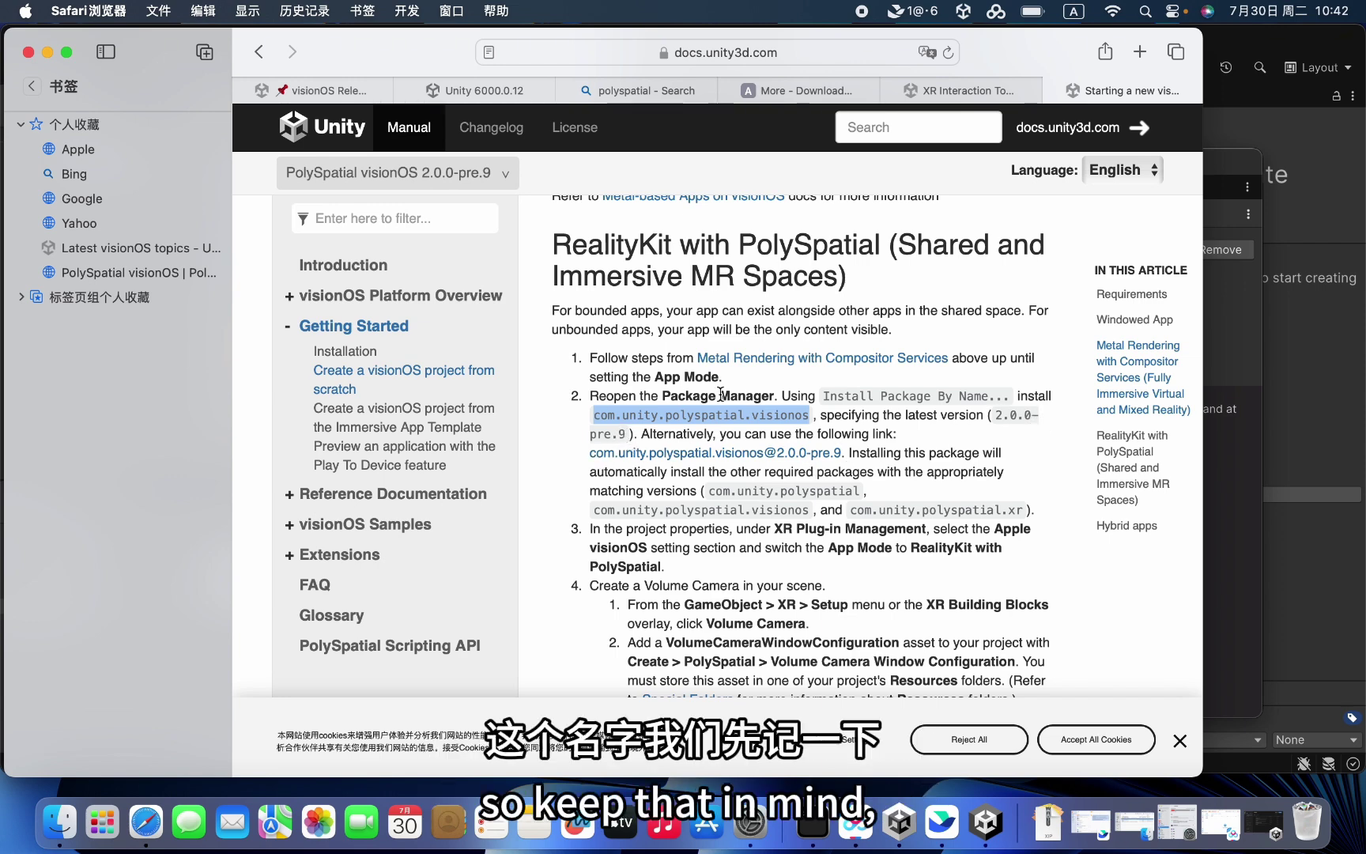
Switch back to Unity and install the package com.unity.polyspatial.visionos by name, specifying version 2.0.0-pre.9.
left_click(1000, 823)
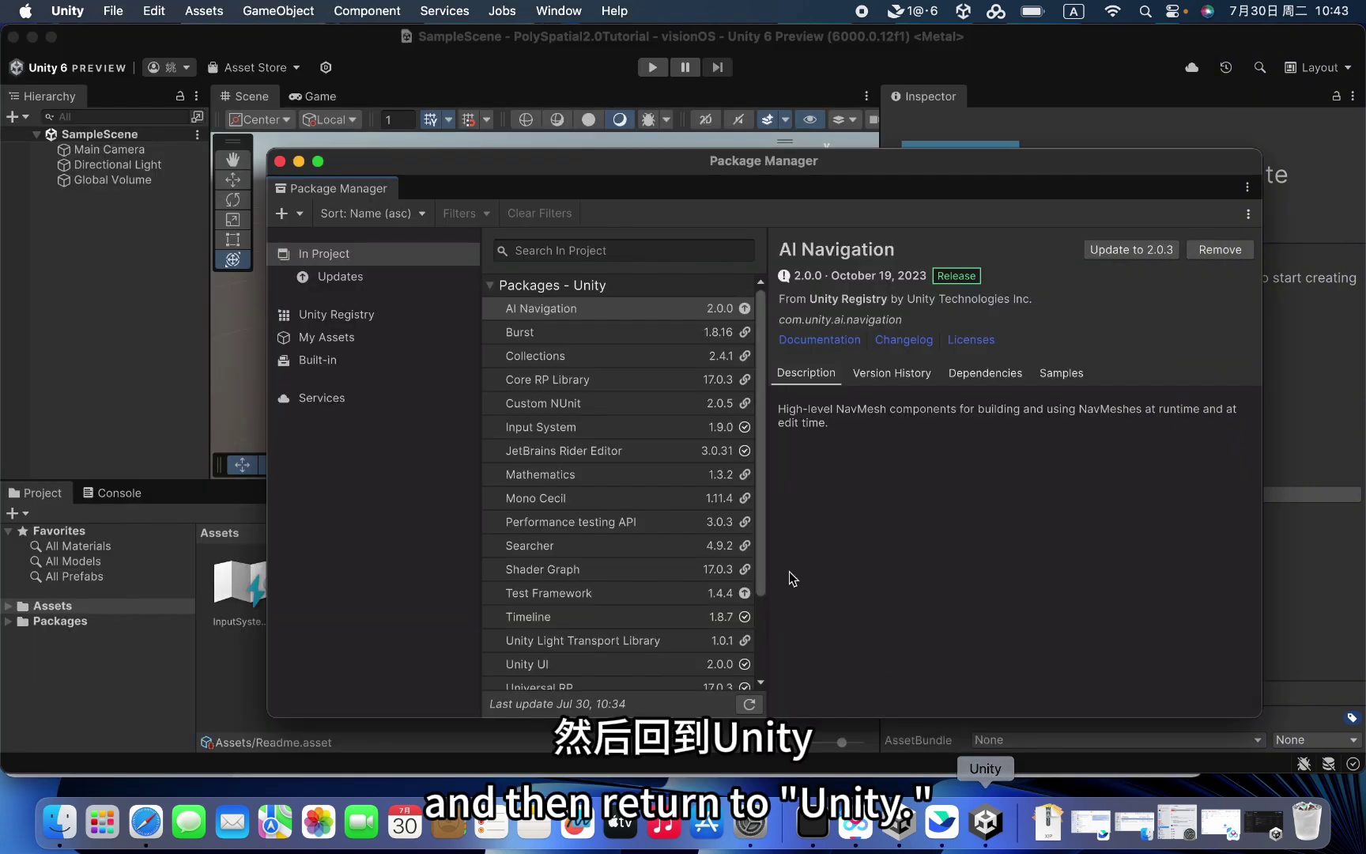
left_click(295, 212)
left_click(313, 299)
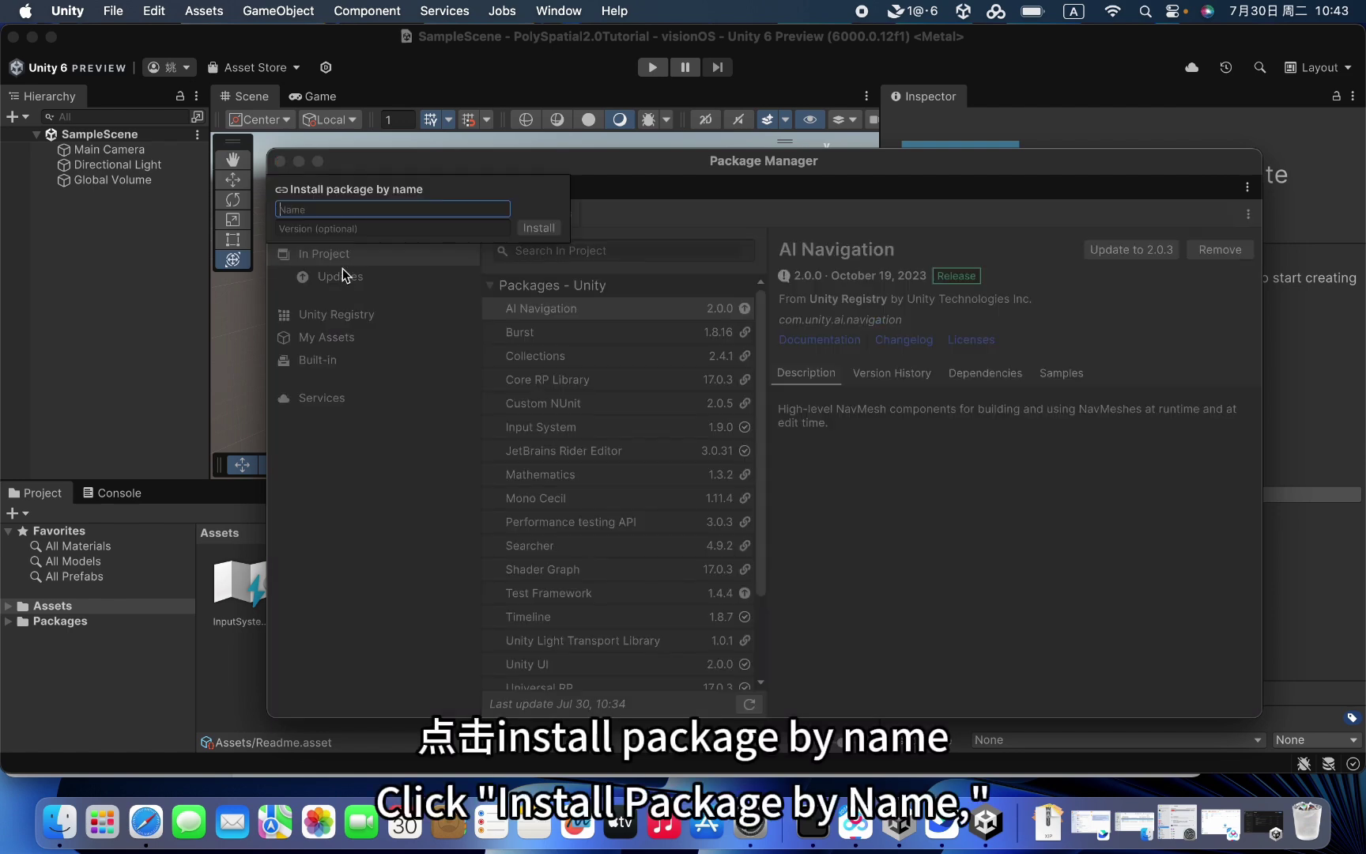
key("super+v")
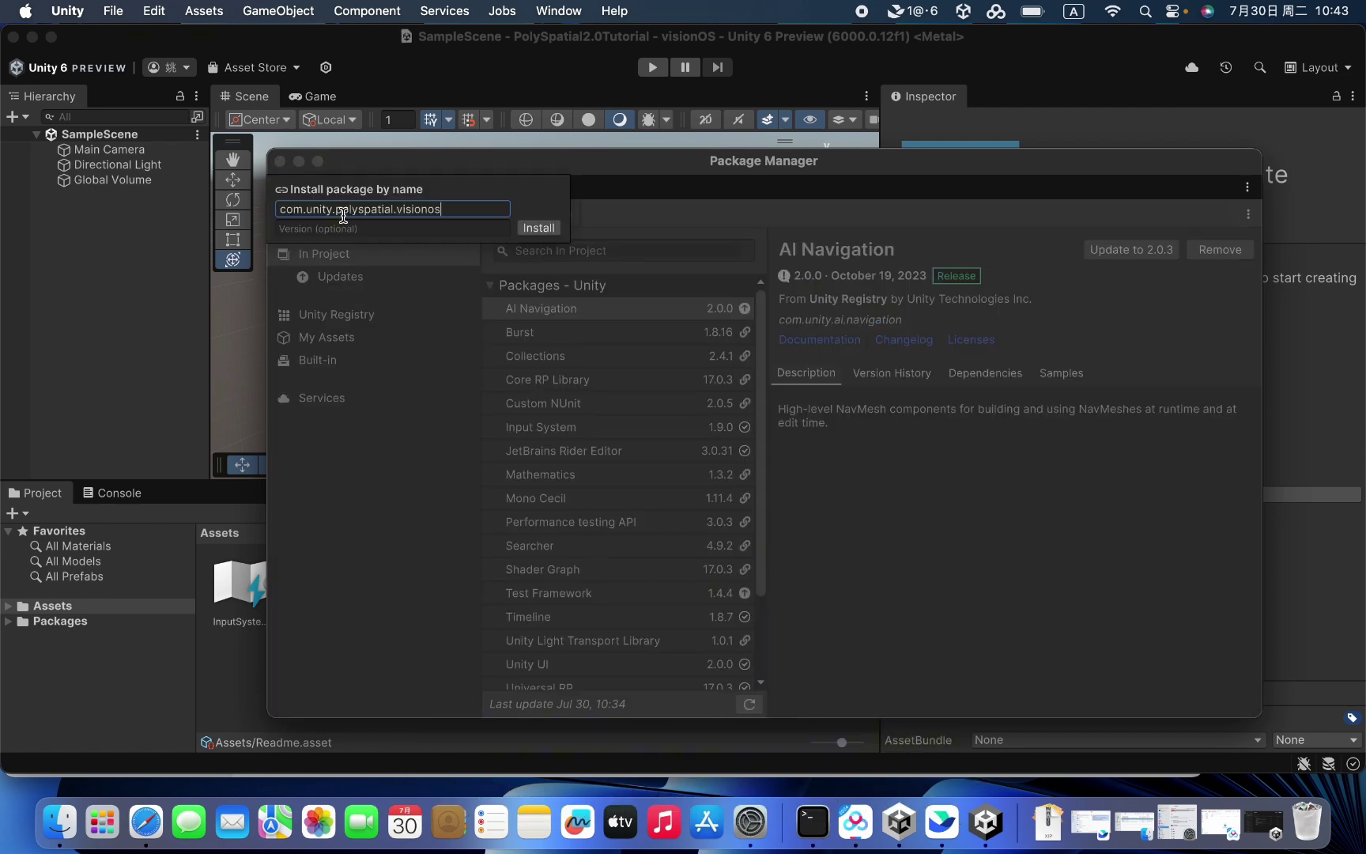
left_click(383, 227)
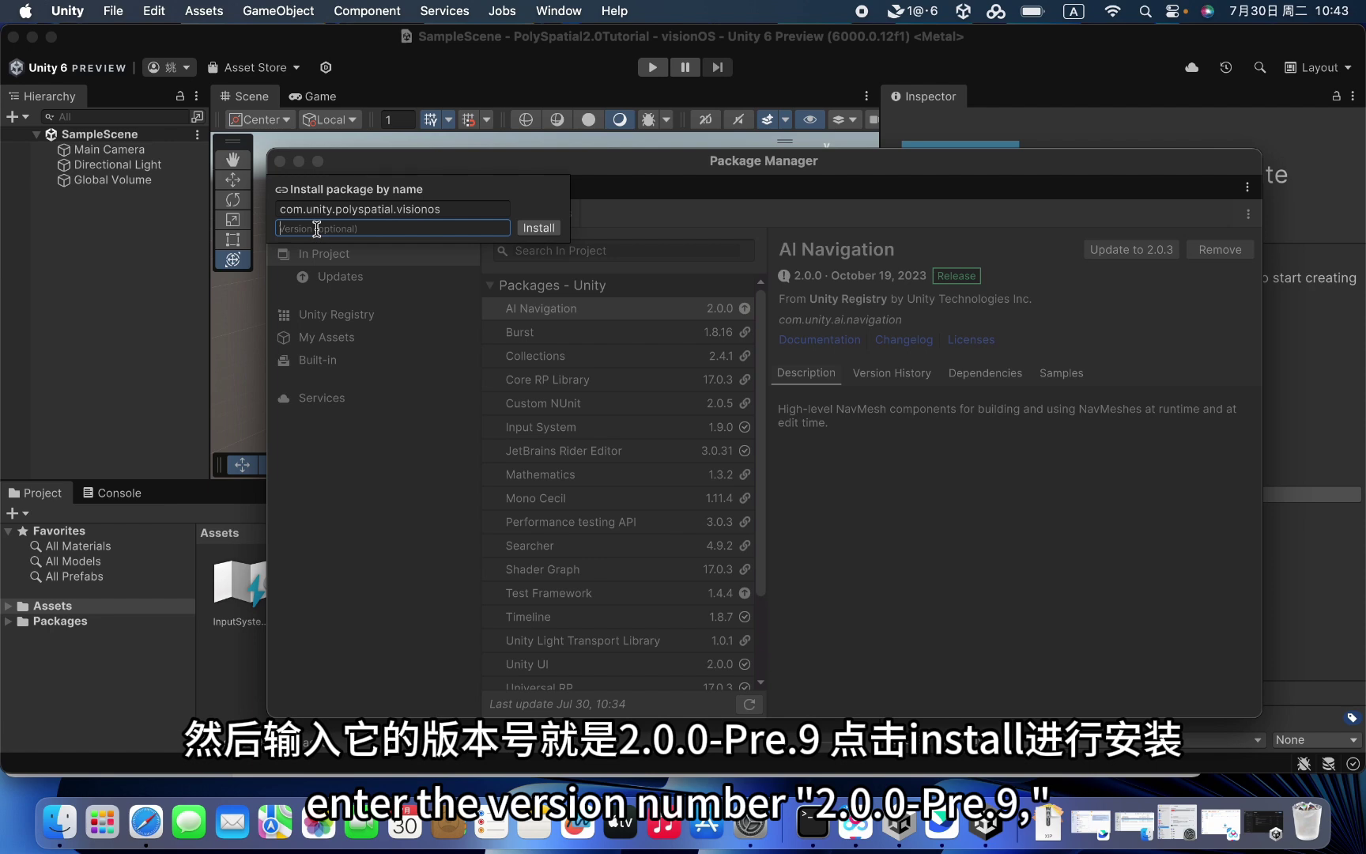
type("2.0.0-pre.9")
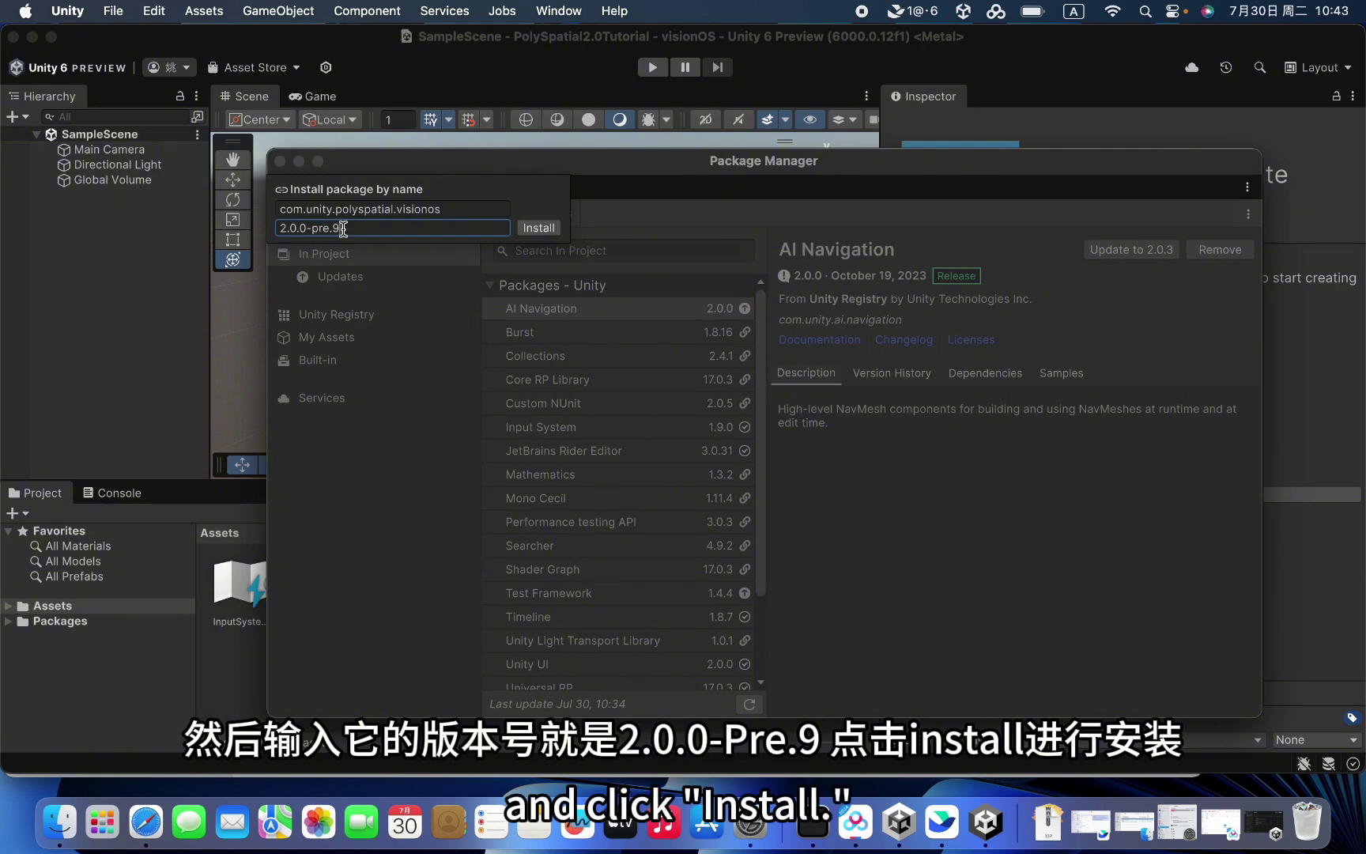
left_click(543, 232)
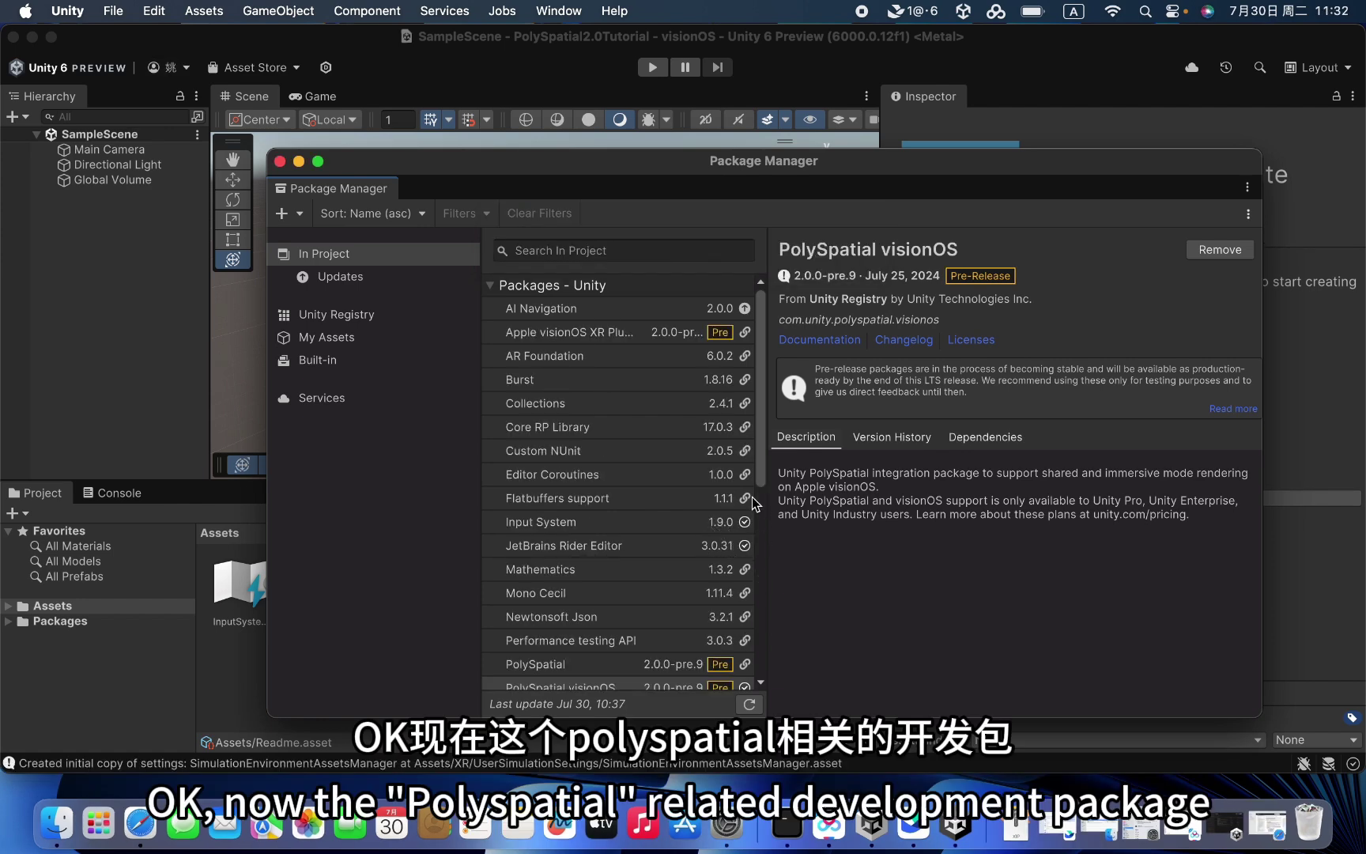
Check the versions of the installed PolySpatial, PolySpatial visionOS and PolySpatial XR packages, and close the Package Manager.
scroll(713, 494, "down", 2)
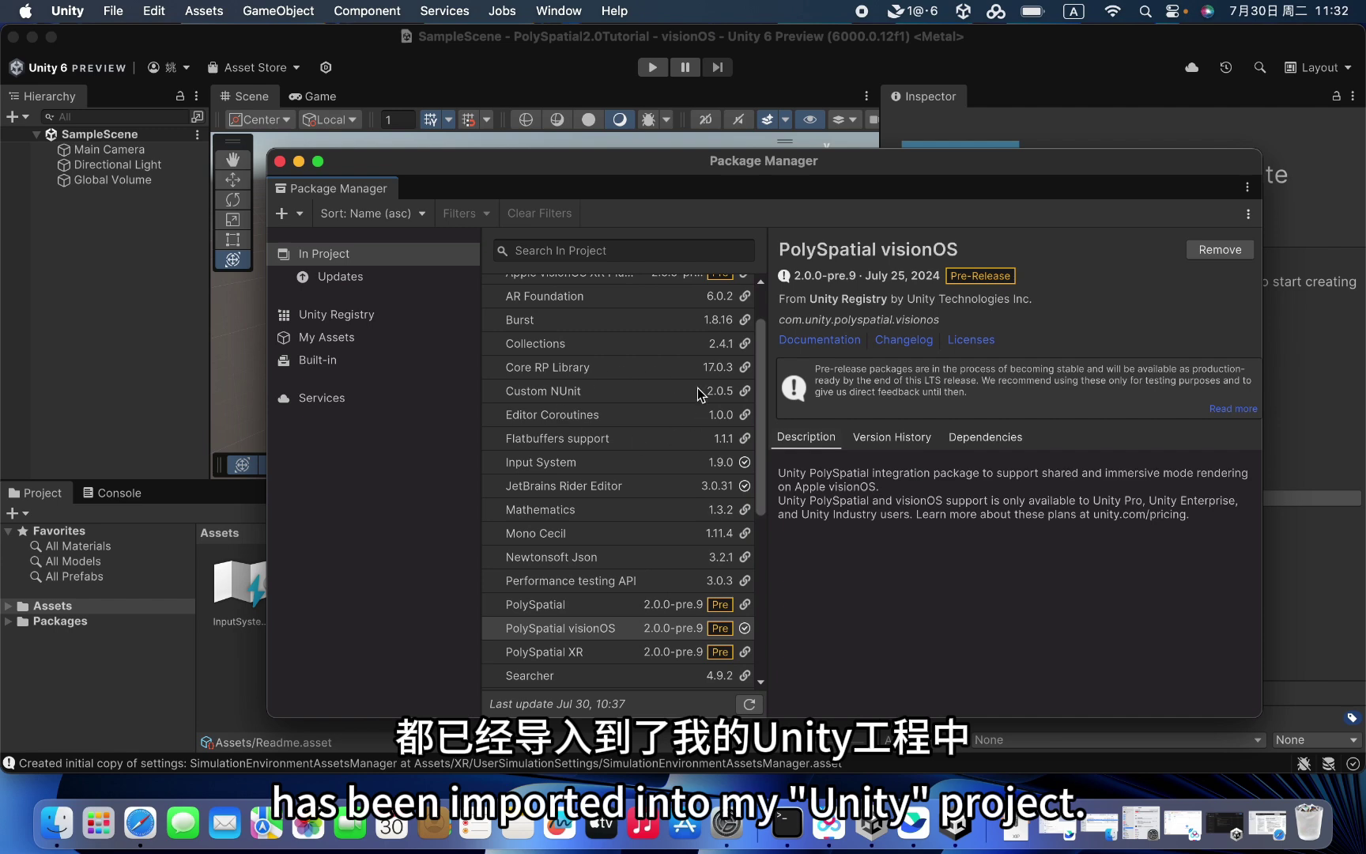
left_click(609, 601)
left_click(609, 628)
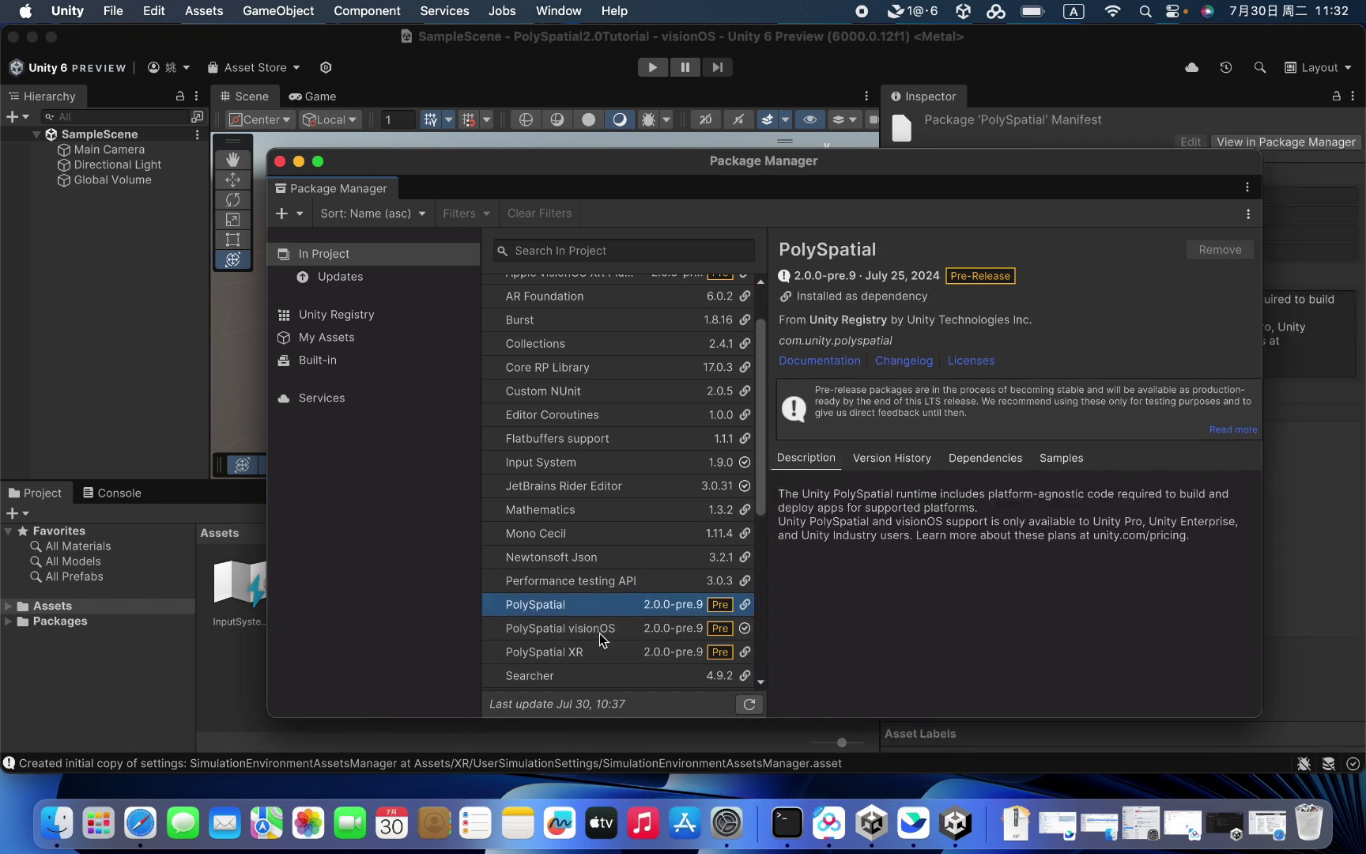
left_click(600, 653)
left_click(626, 605)
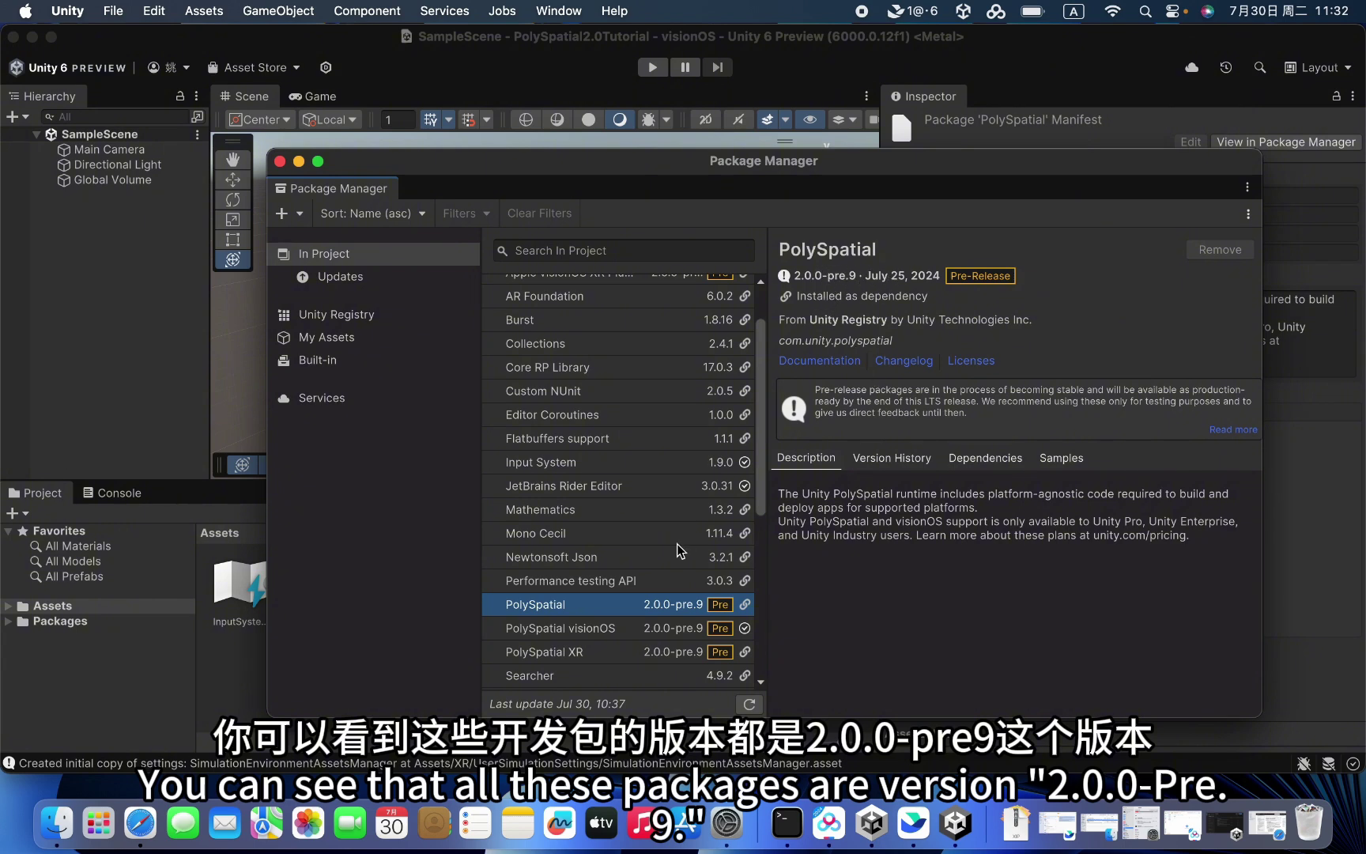
scroll(677, 551, "up", 2)
left_click(279, 161)
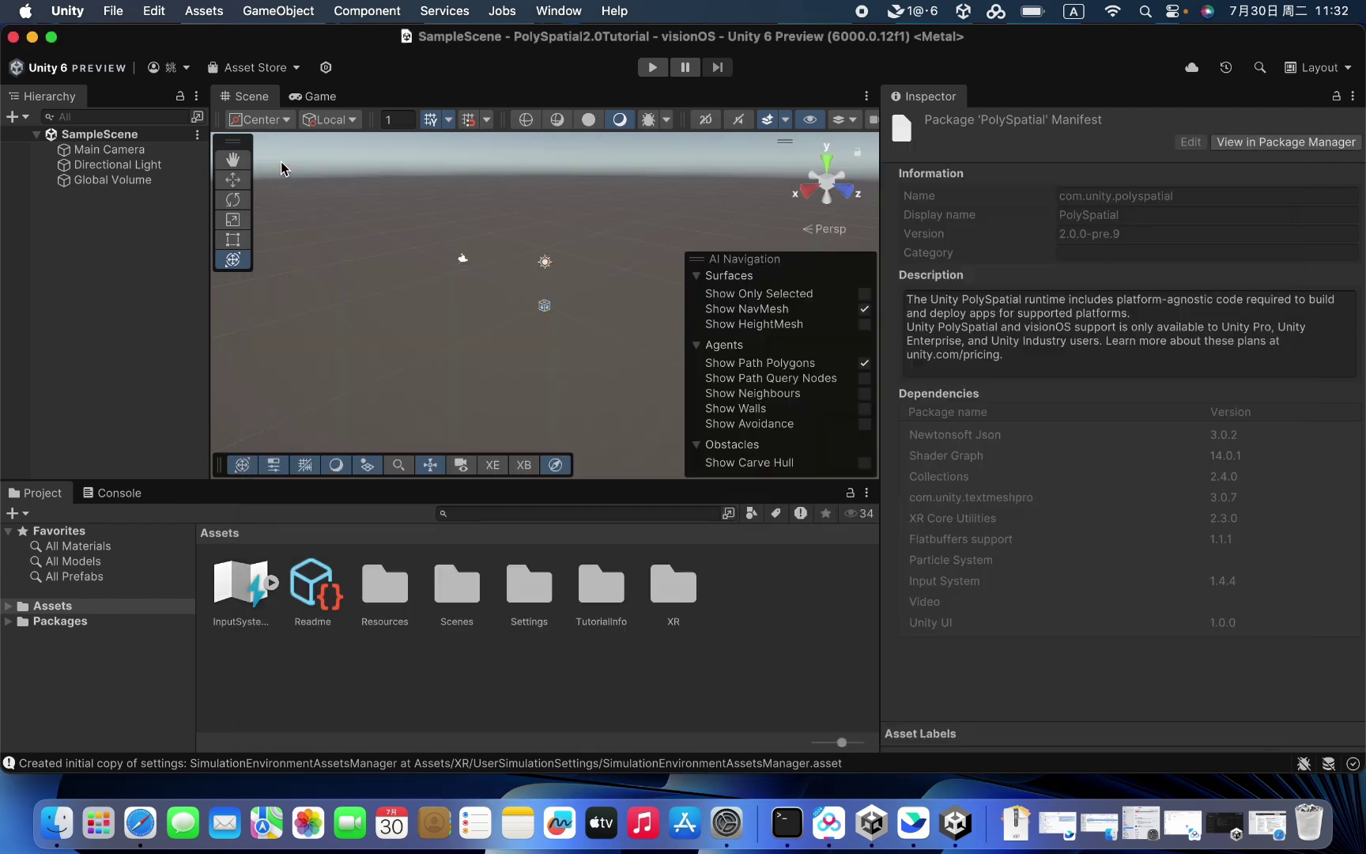
Enable the Apple visionOS plug-in provider for the visionOS platform under XR Plug-in Management in the Project Settings.
left_click(154, 11)
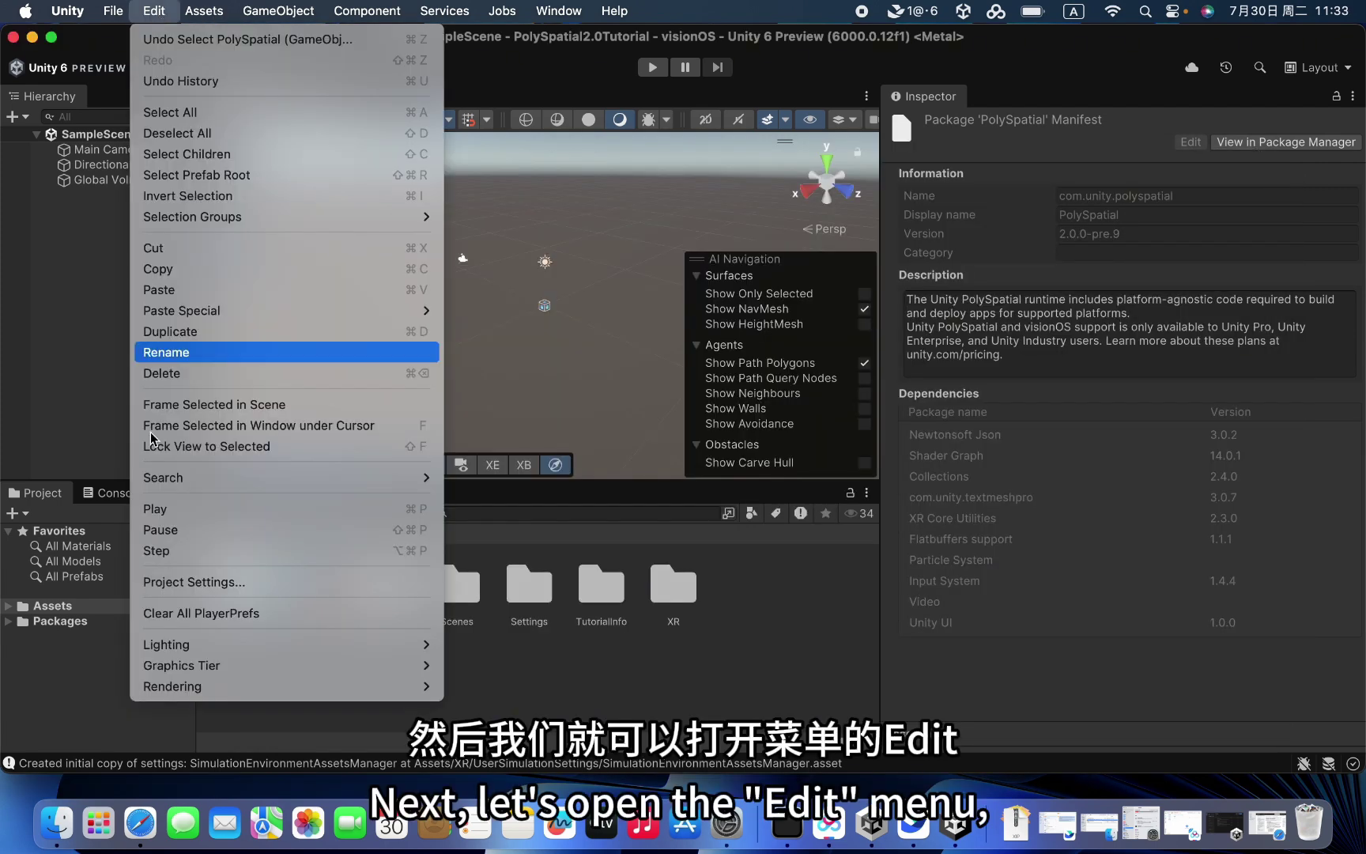
left_click(204, 583)
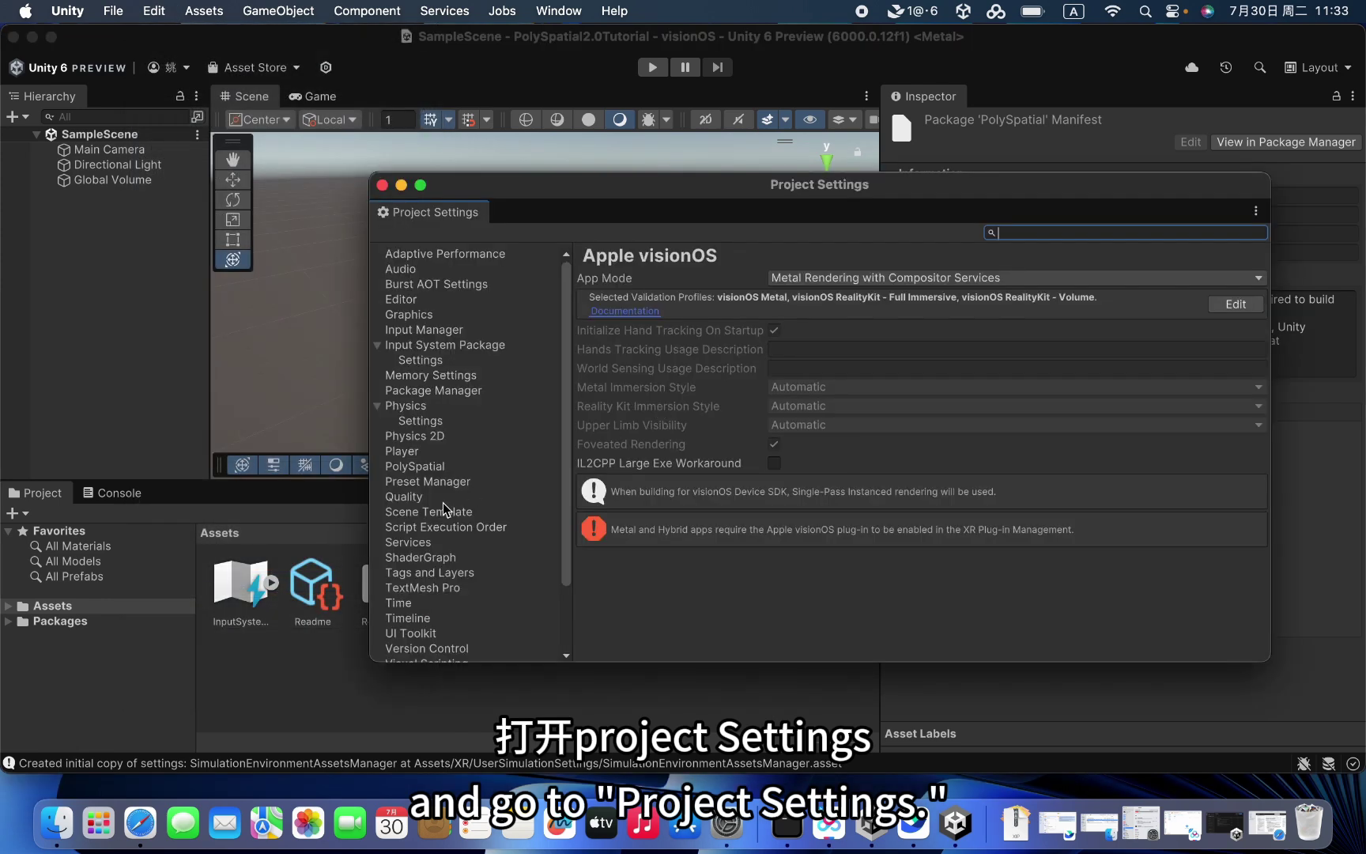
scroll(412, 528, "down", 3)
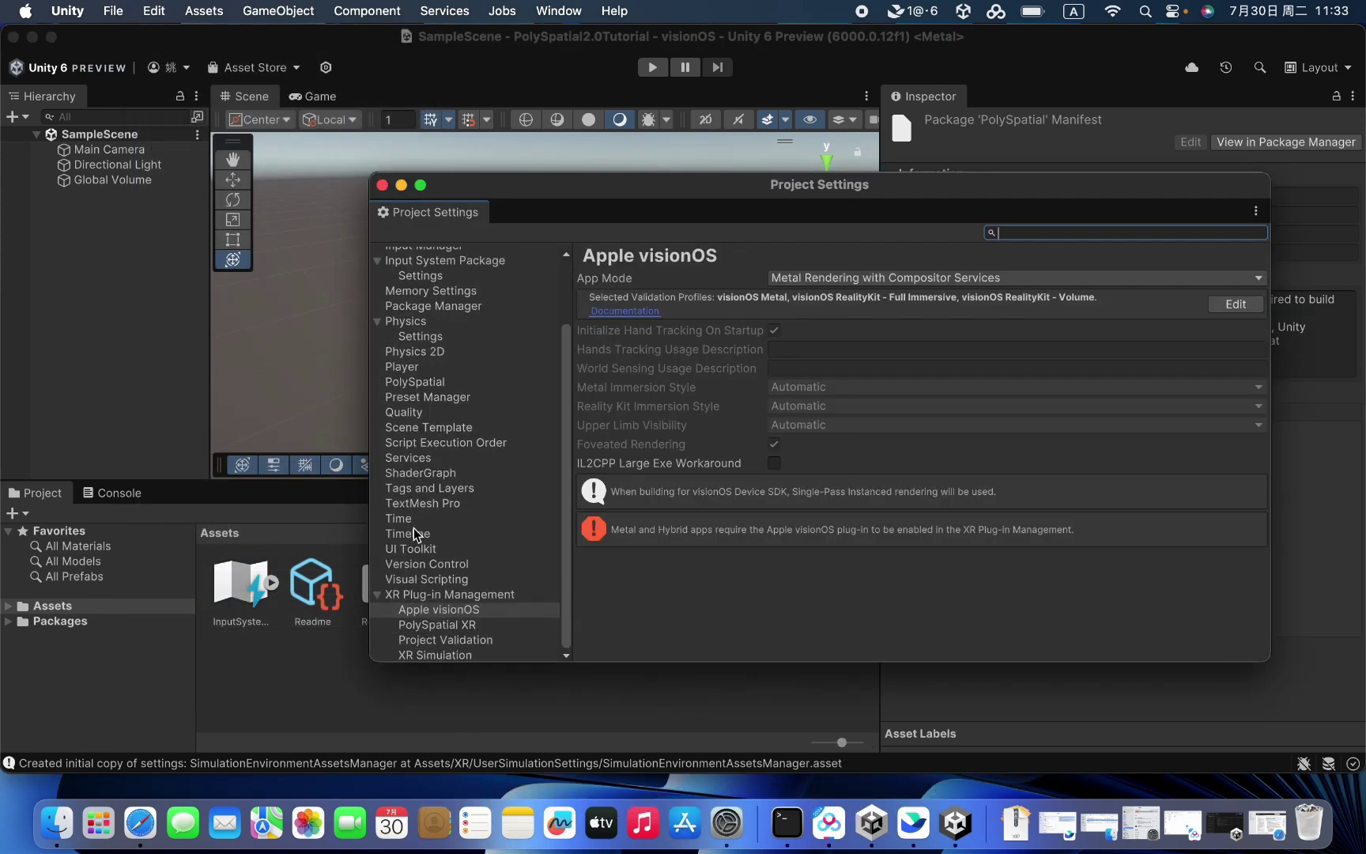
left_click(438, 588)
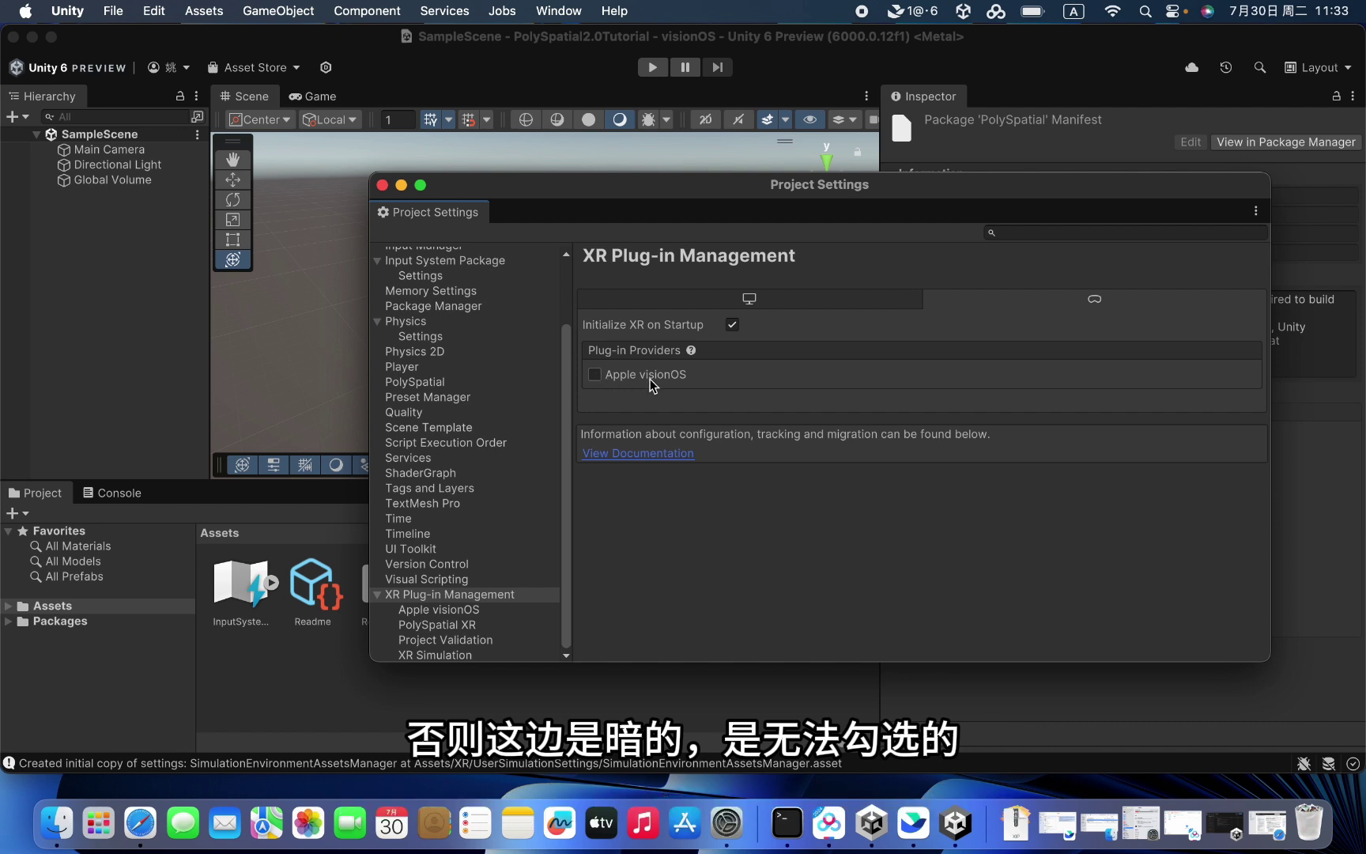
left_click(595, 376)
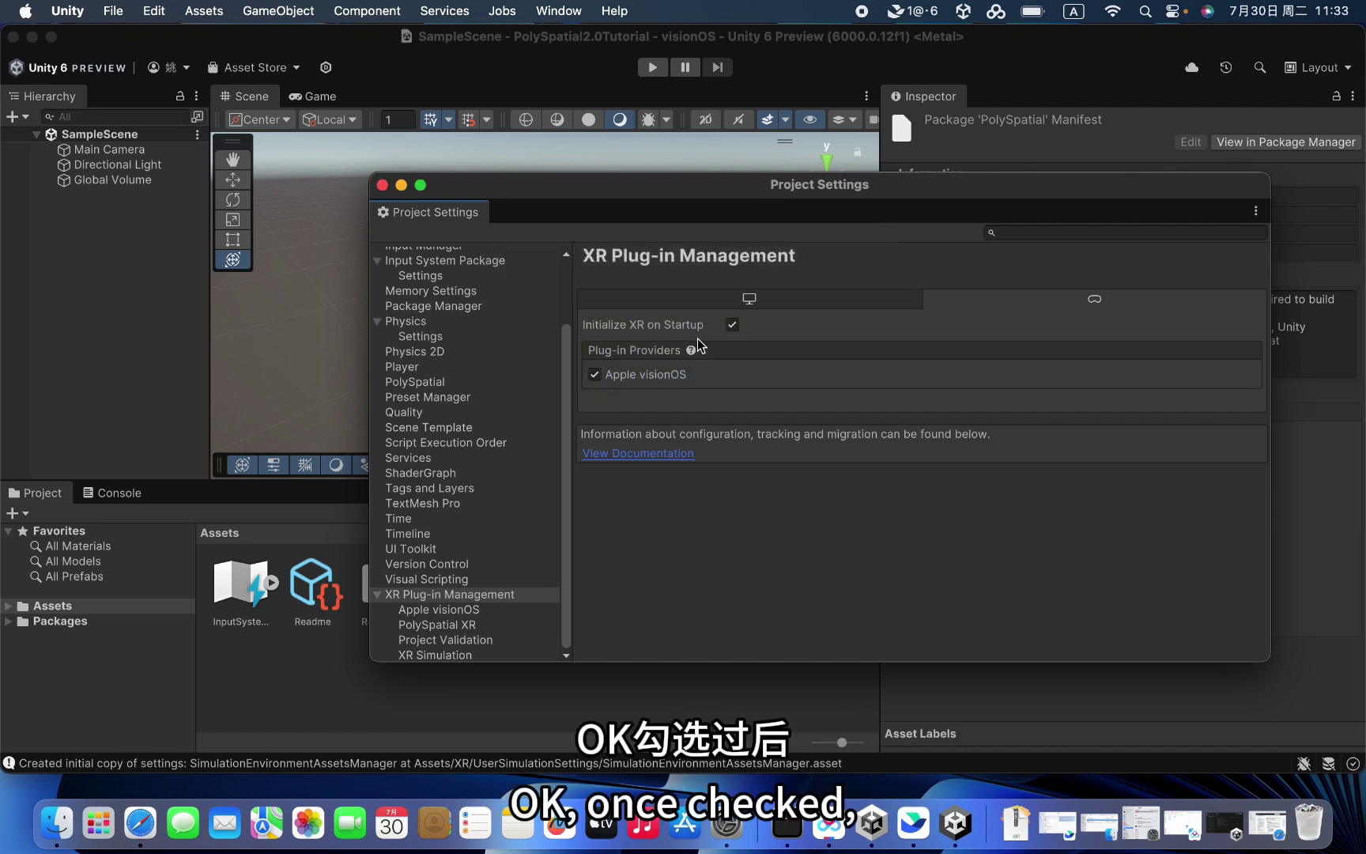
Enable the PolySpatial XR plug-in provider for the desktop platform in XR Plug-in Management.
left_click(751, 304)
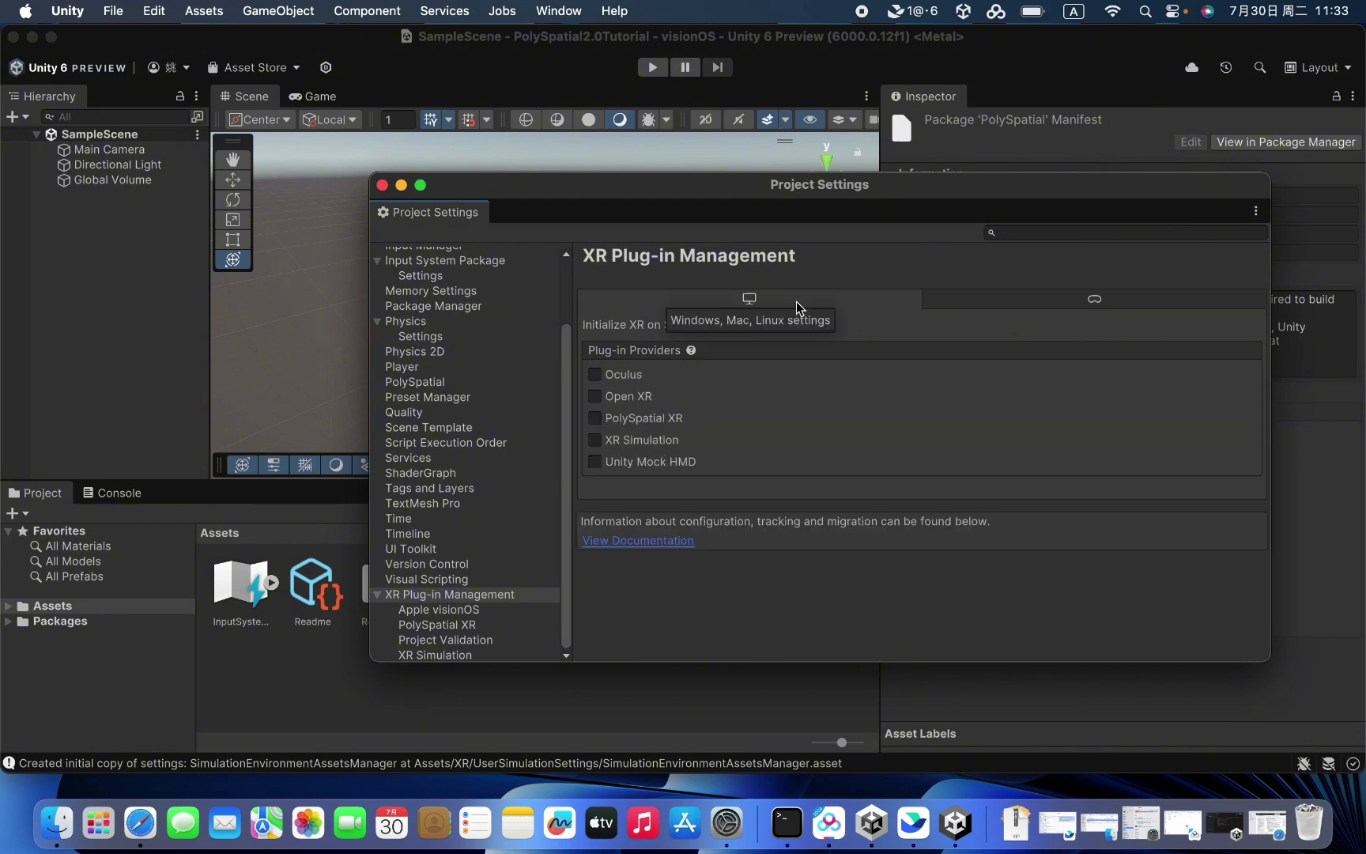
left_click(1009, 303)
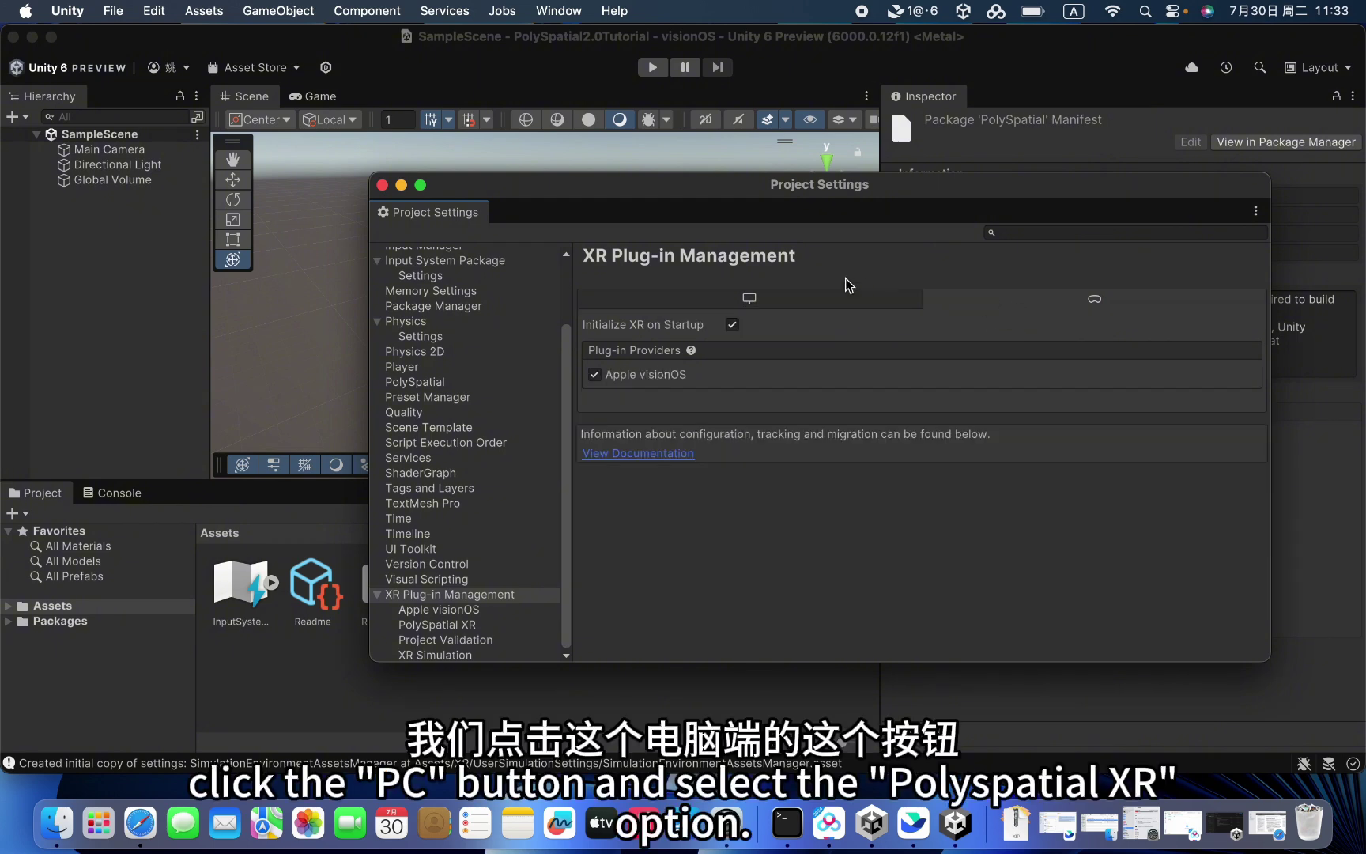
left_click(752, 301)
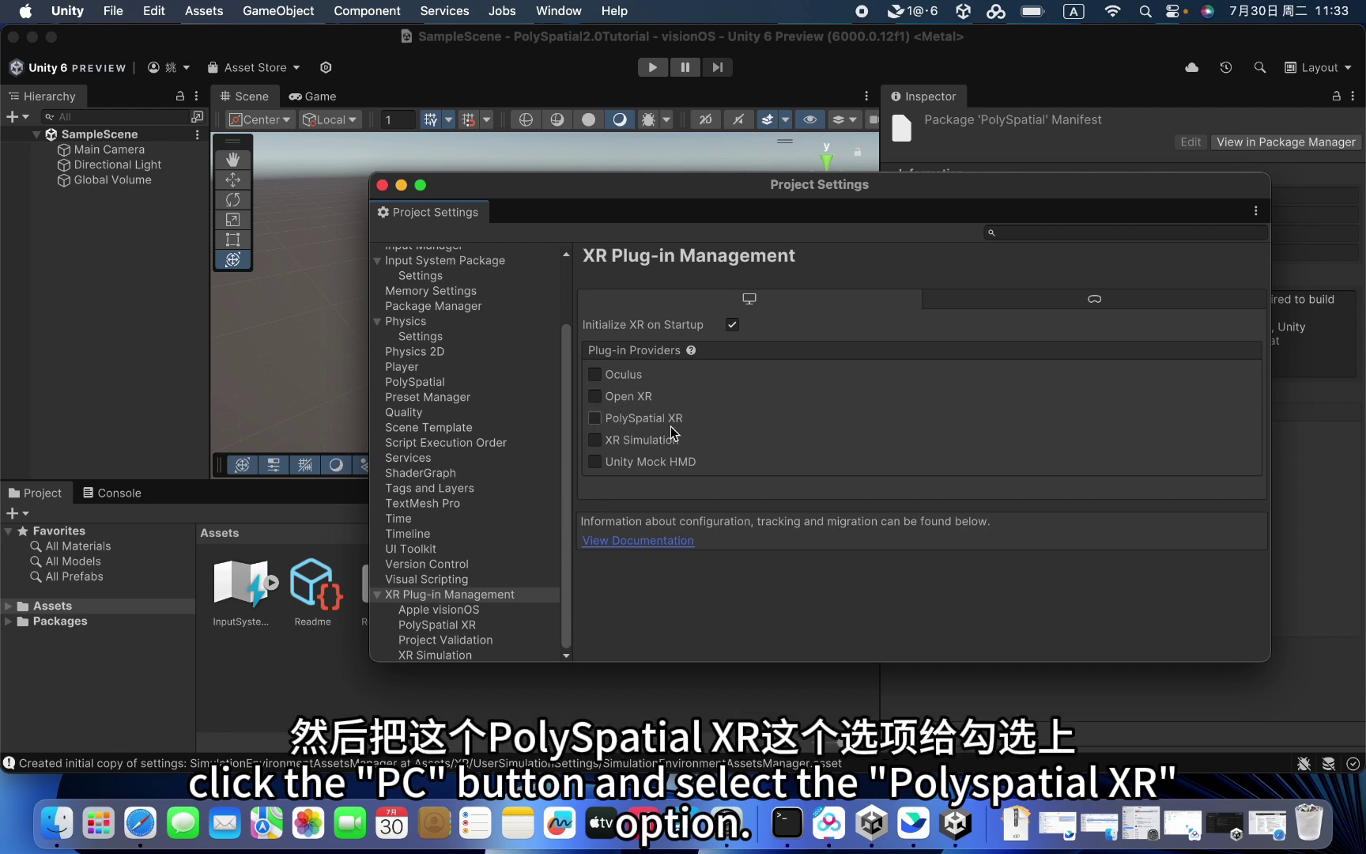
left_click(596, 419)
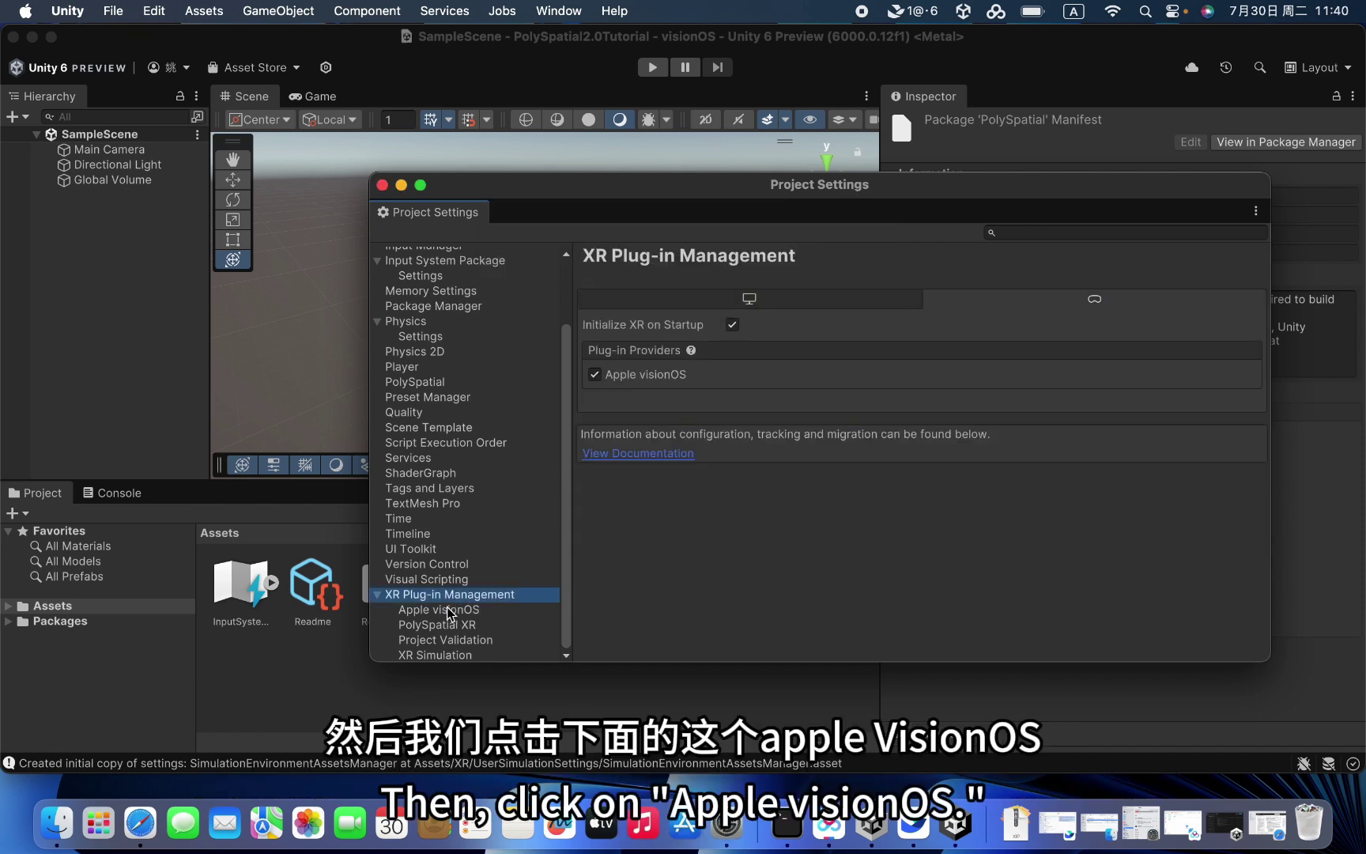
In the Apple visionOS settings, set the Hands Tracking Usage Description to "input" and the World Sensing Usage Description to "MR".
left_click(442, 609)
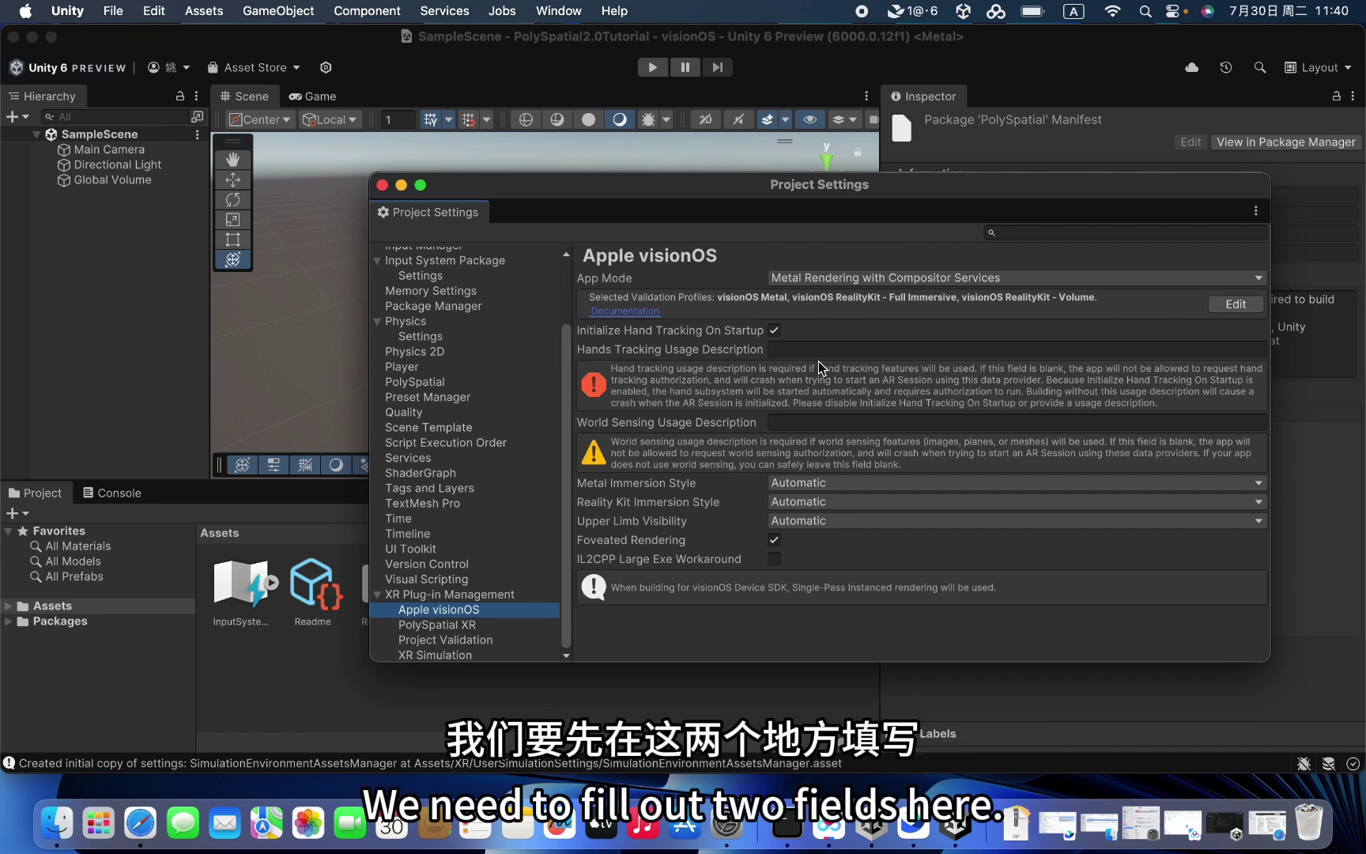
left_click(806, 424)
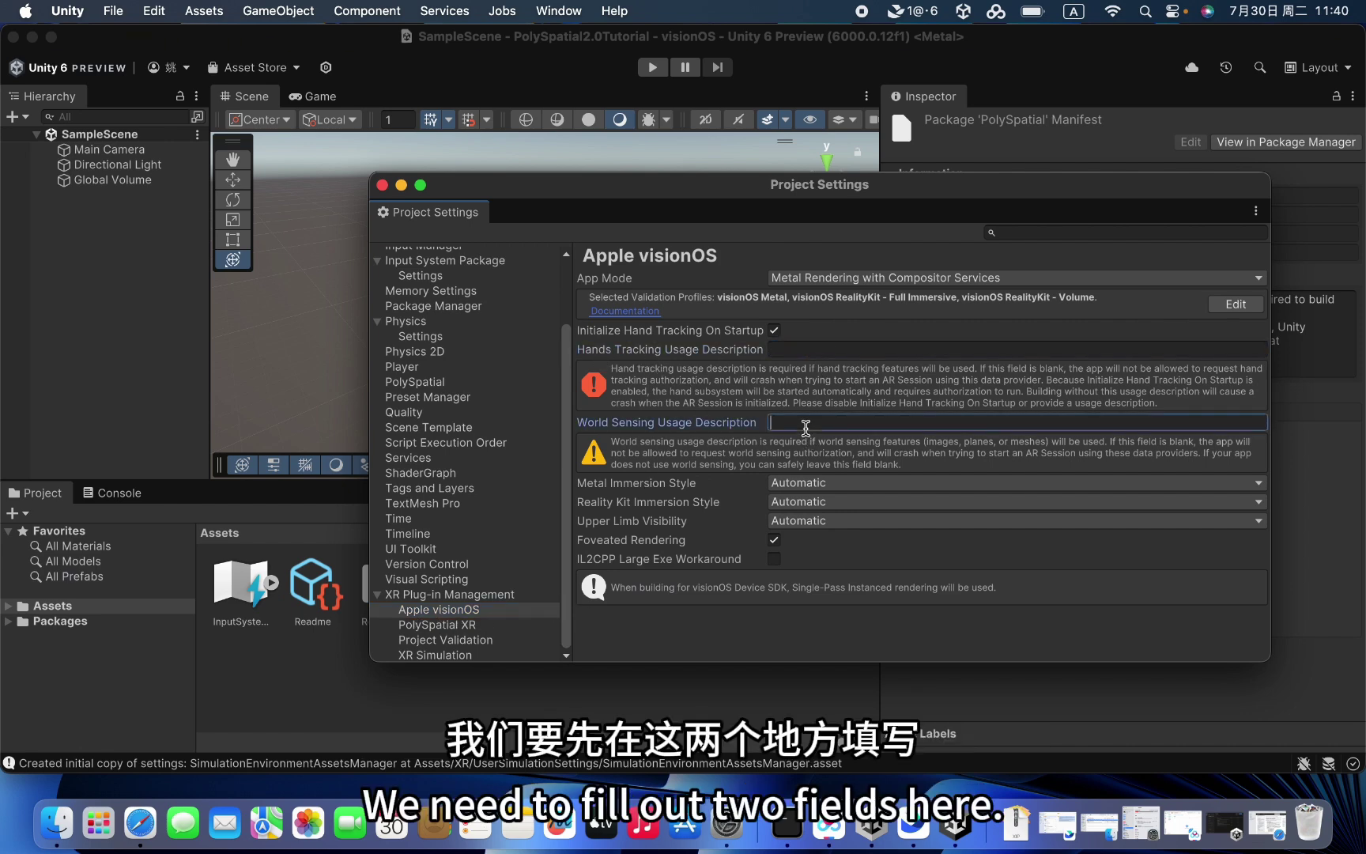
left_click(806, 351)
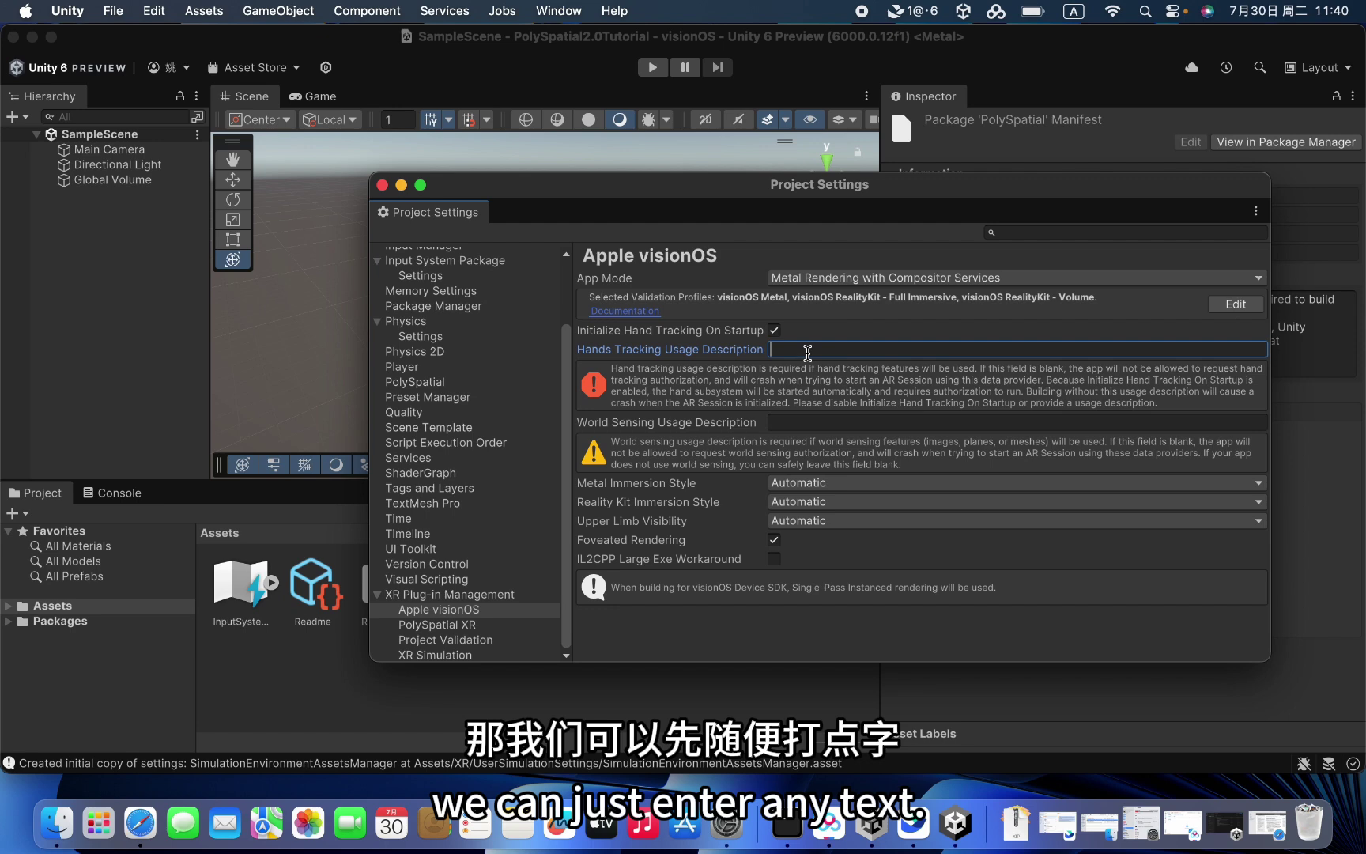
type("input")
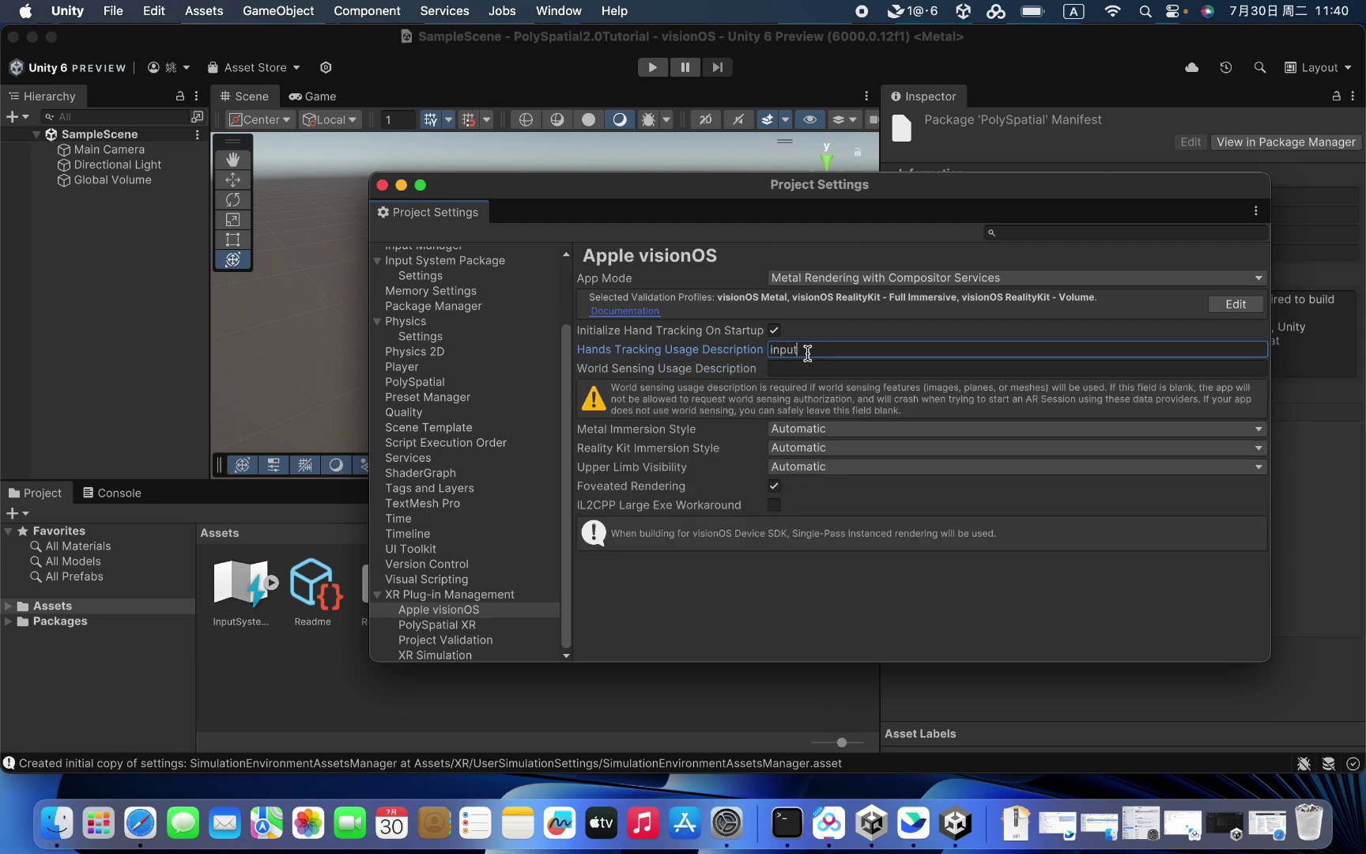
left_click(797, 369)
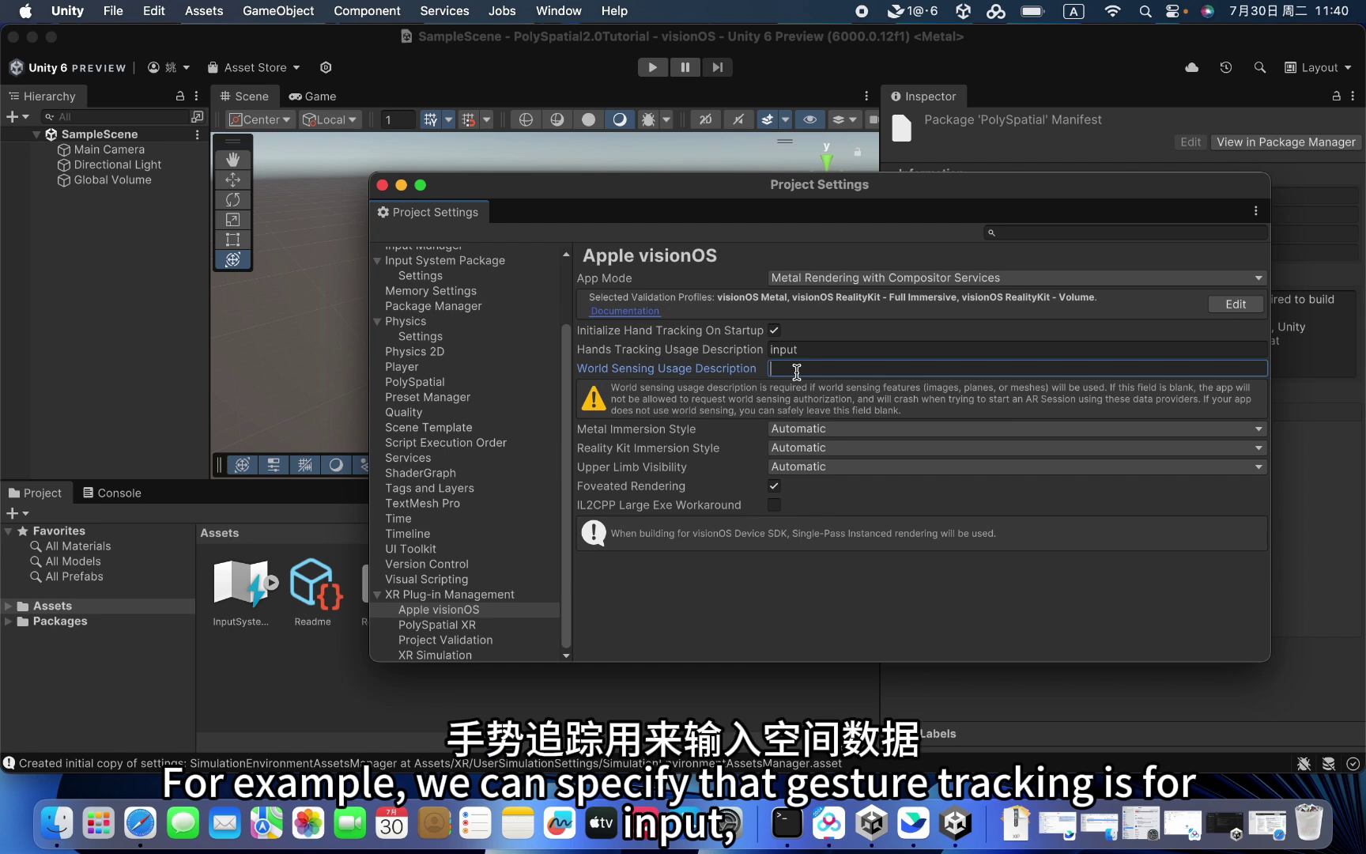
type("MR")
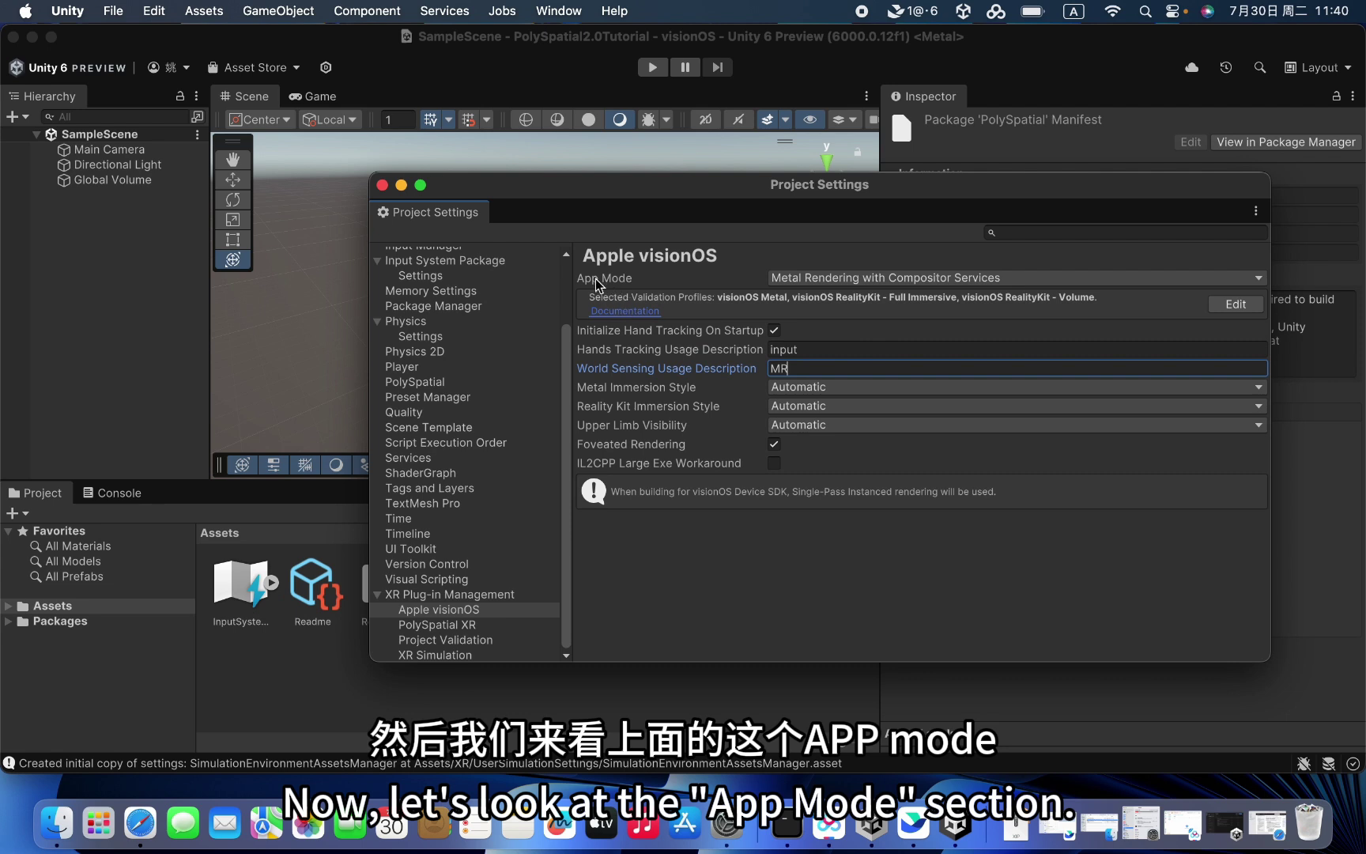
Set the Apple visionOS App Mode to RealityKit with PolySpatial and enable IL2CPP Large Exe Workaround.
left_click(828, 279)
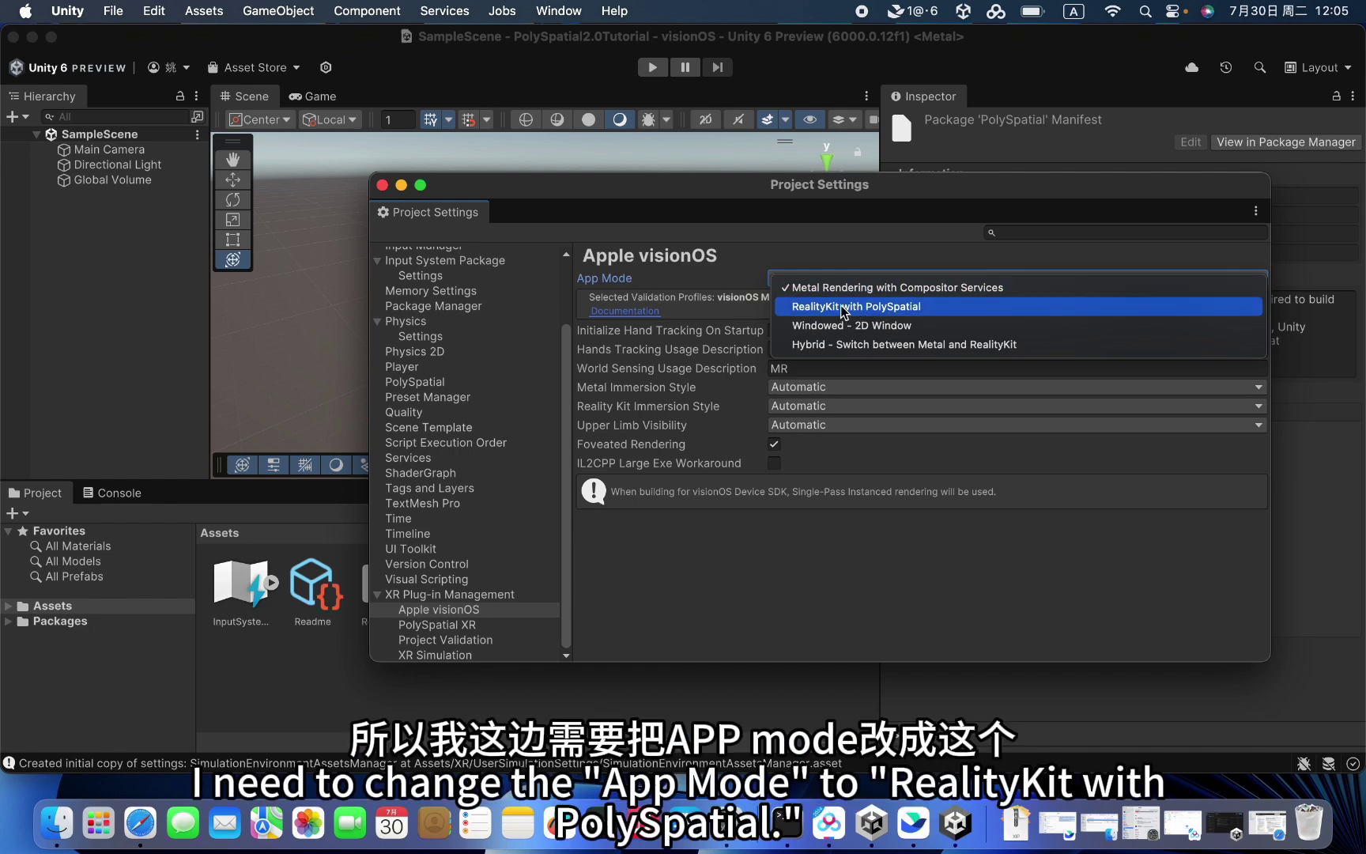
left_click(867, 311)
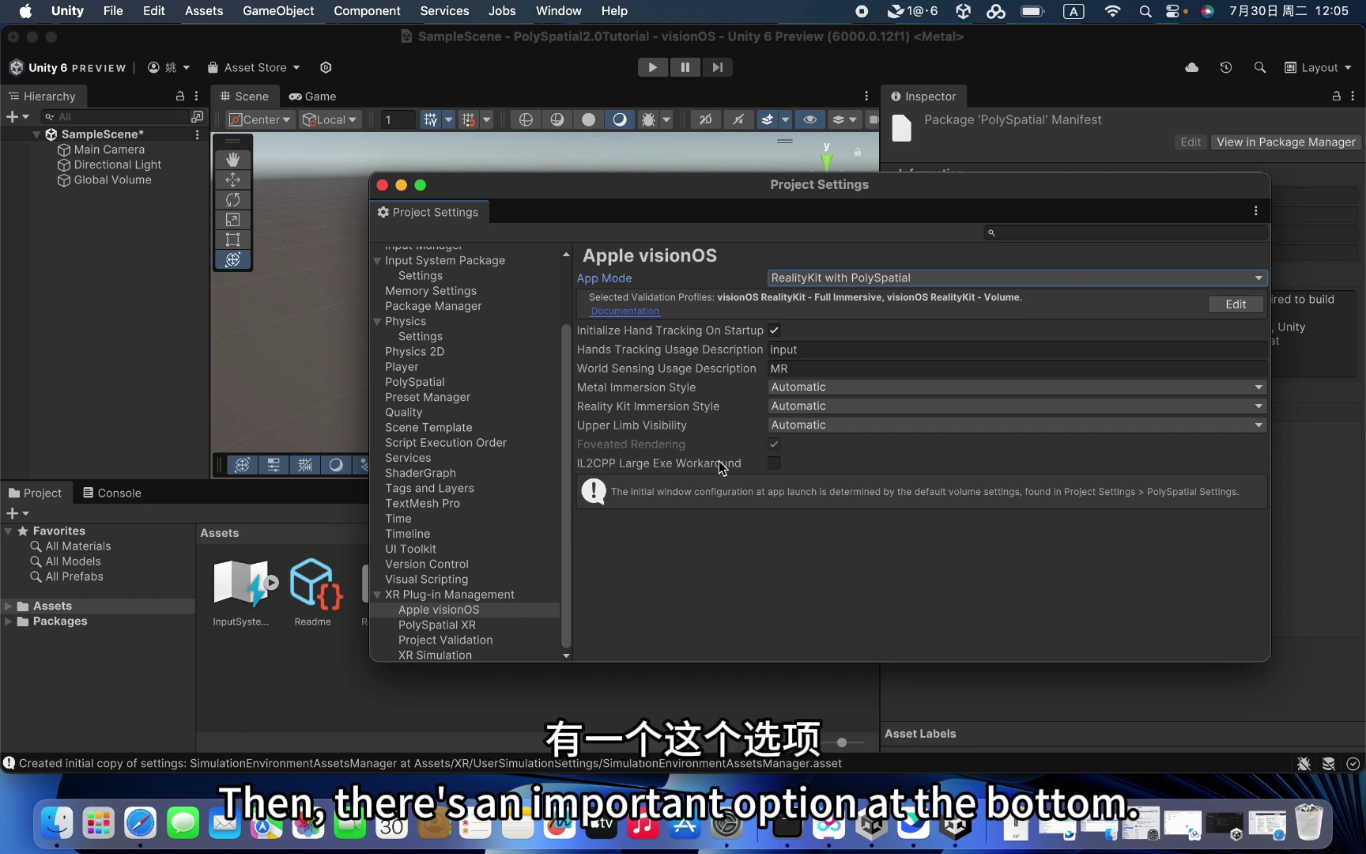
left_click(774, 463)
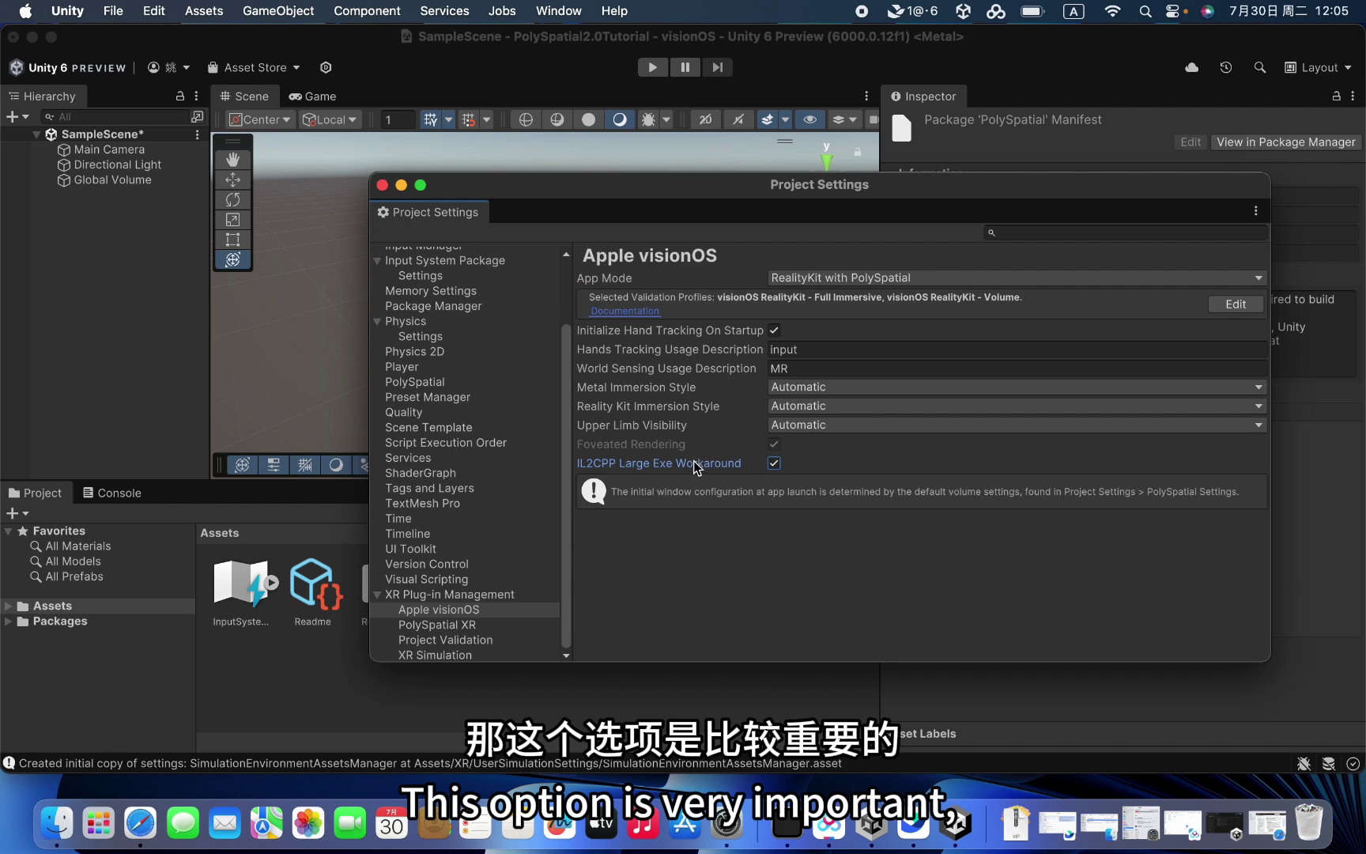
mouse_move(690, 465)
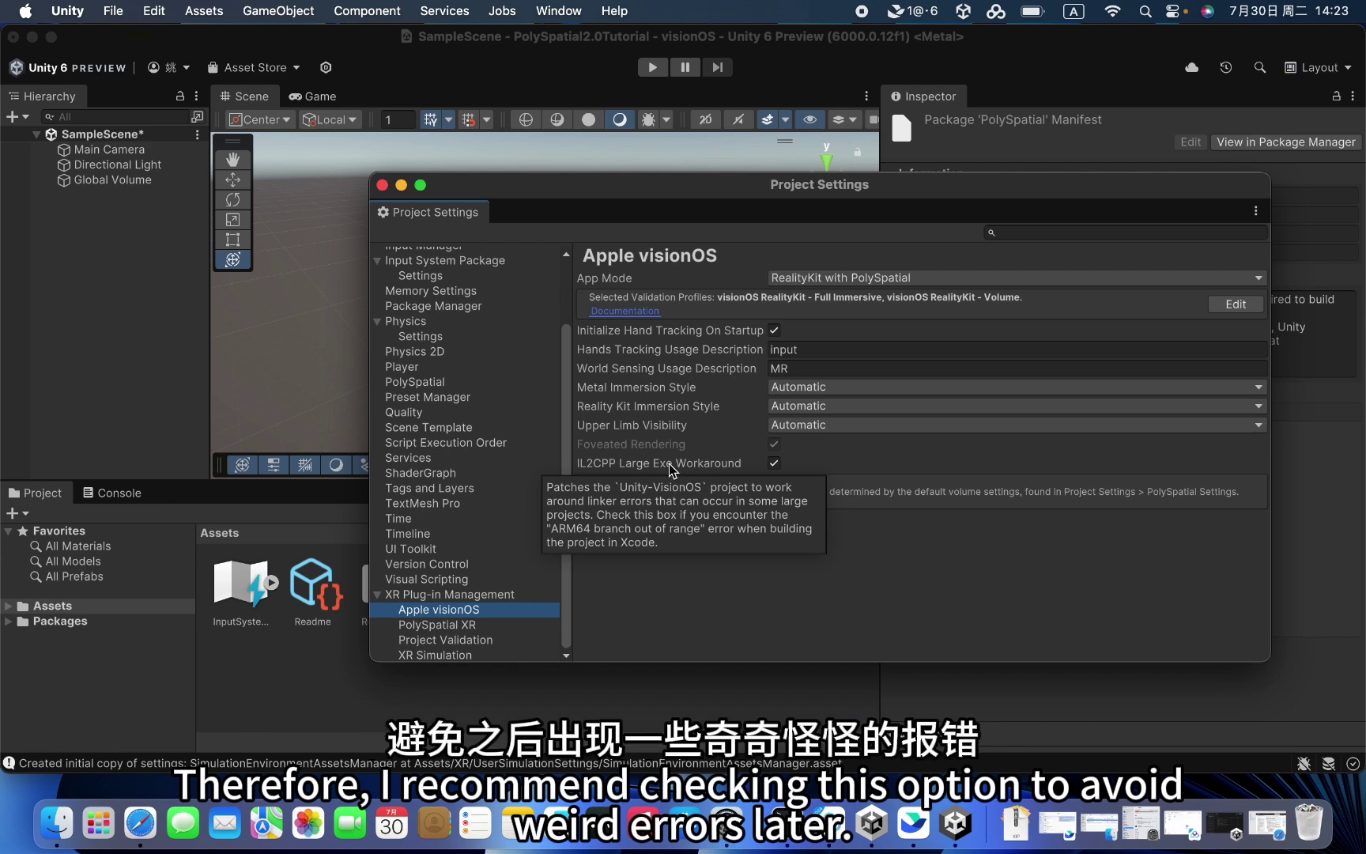
Recheck the Apple visionOS page under XR Plug-in Management and minimize the Project Settings window.
left_click(431, 625)
left_click(434, 613)
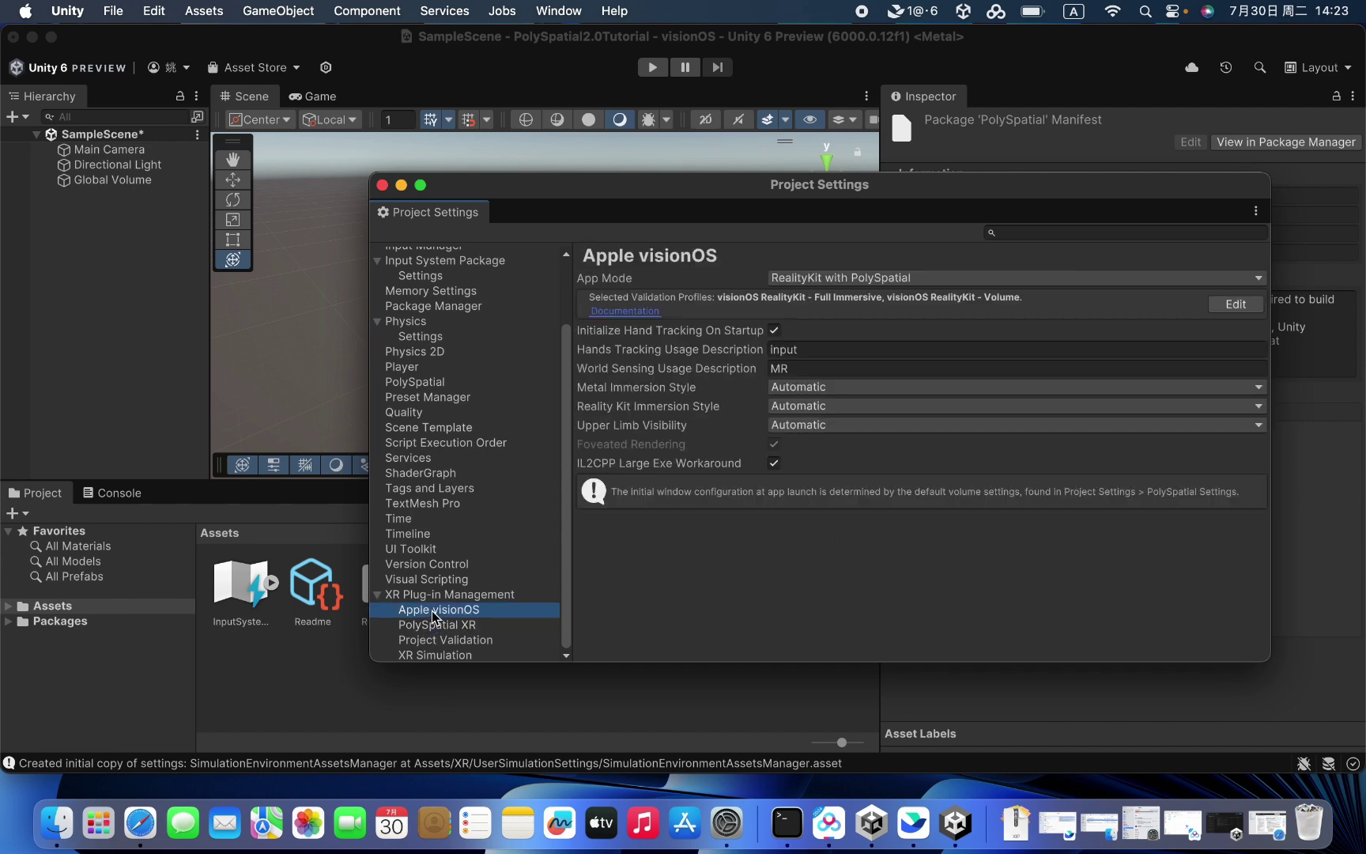
left_click(436, 594)
left_click(443, 616)
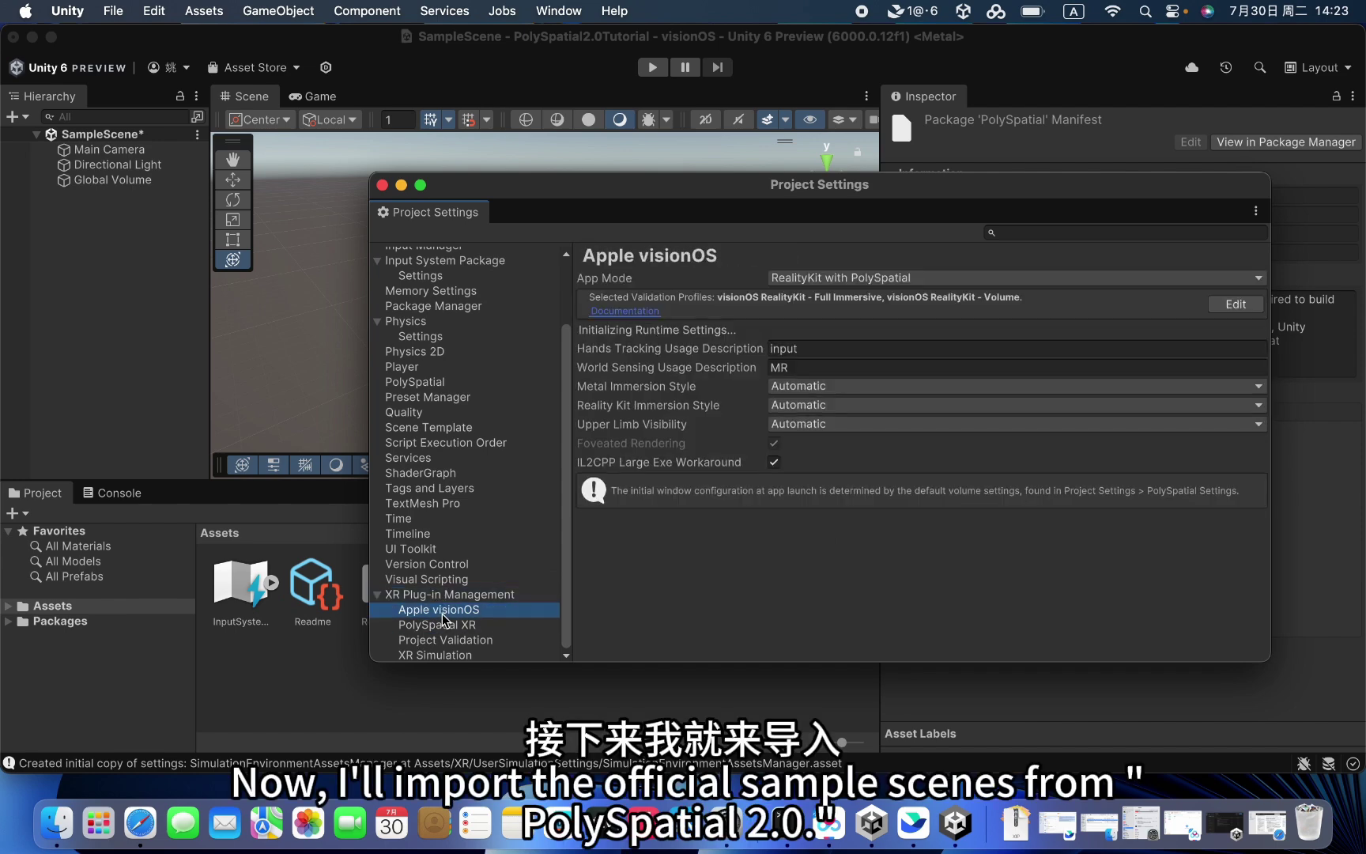
left_click(402, 186)
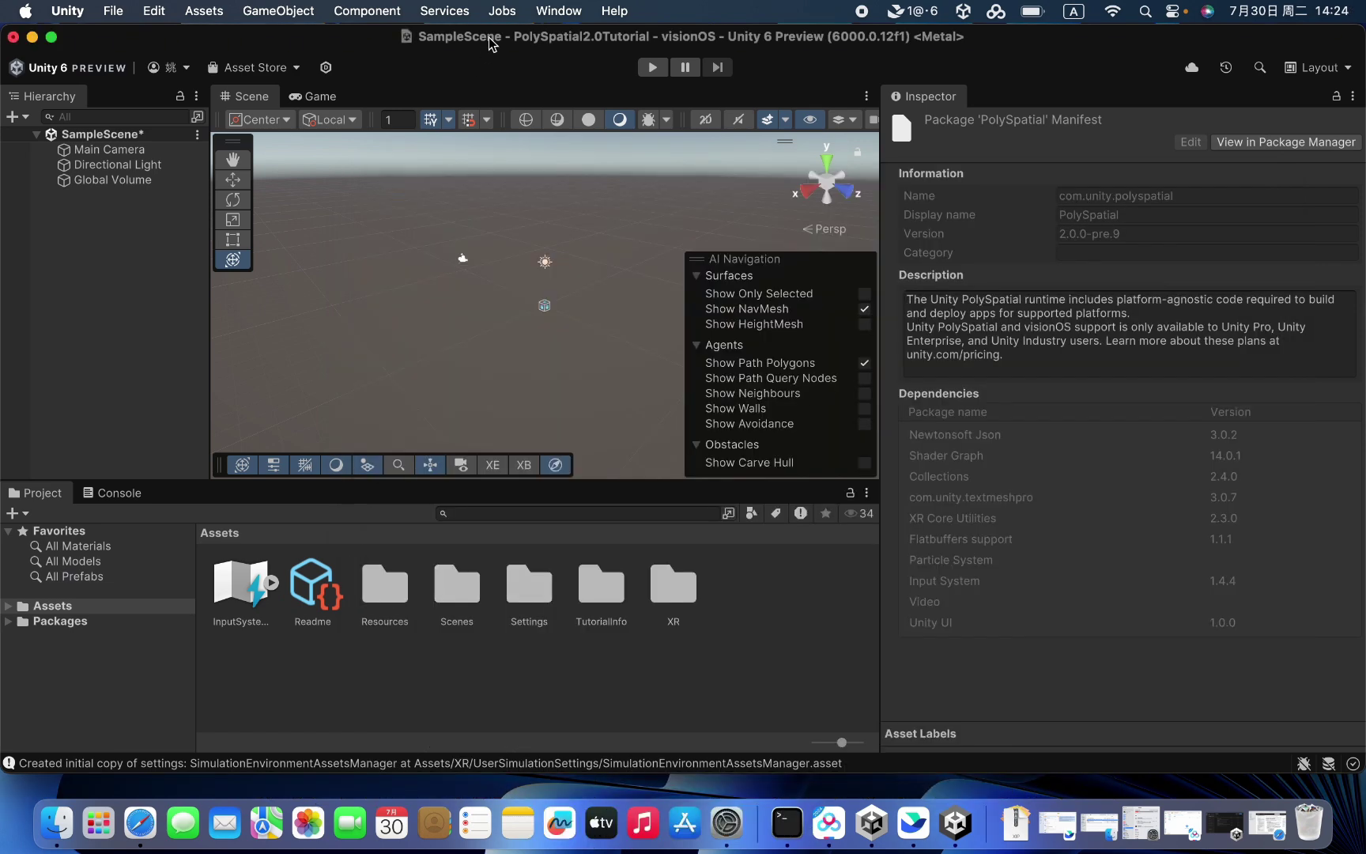
Import the PolySpatial package's Play to Device Input Settings and Unity PolySpatial Samples from the Package Manager, and close it.
left_click(557, 11)
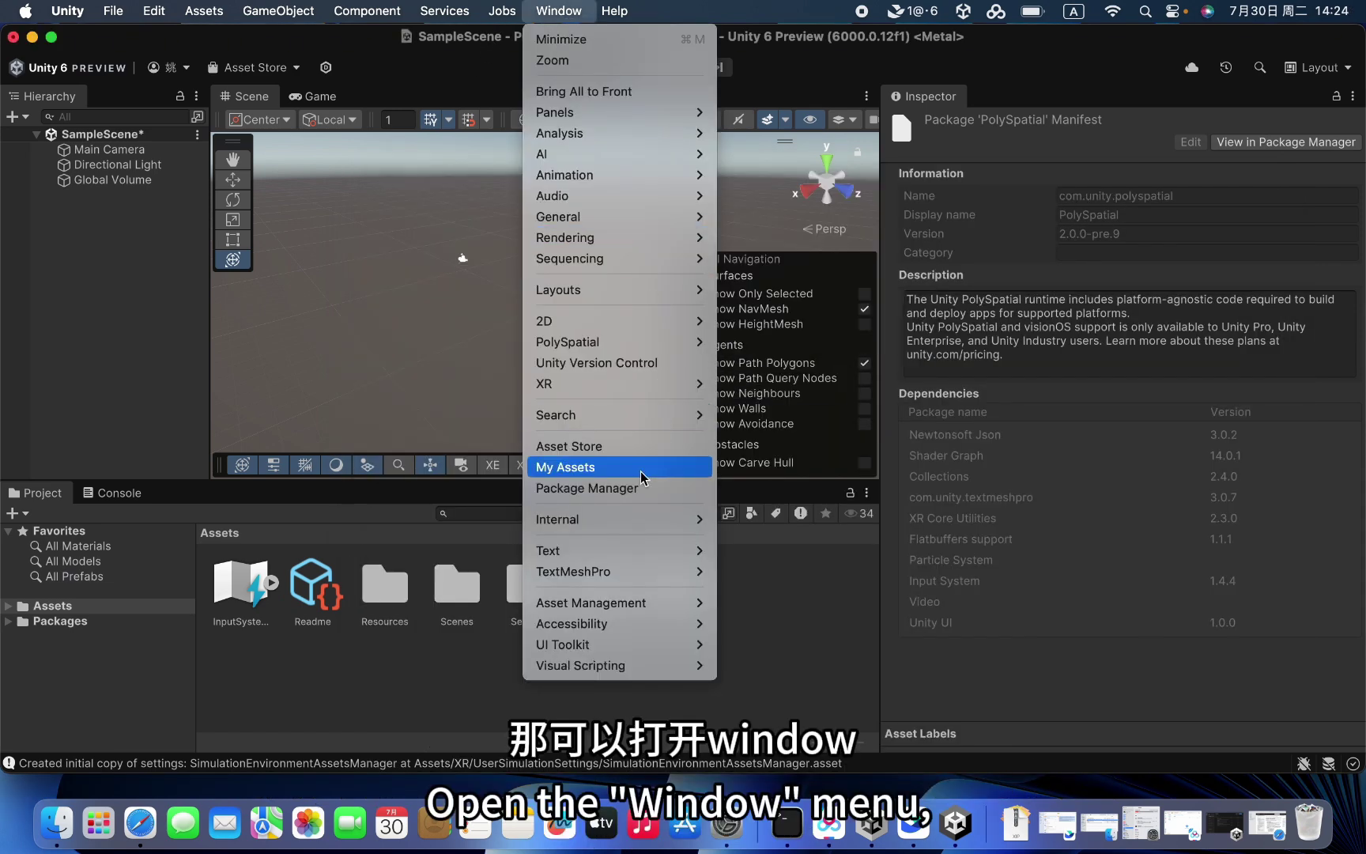
left_click(621, 490)
scroll(594, 473, "down", 10)
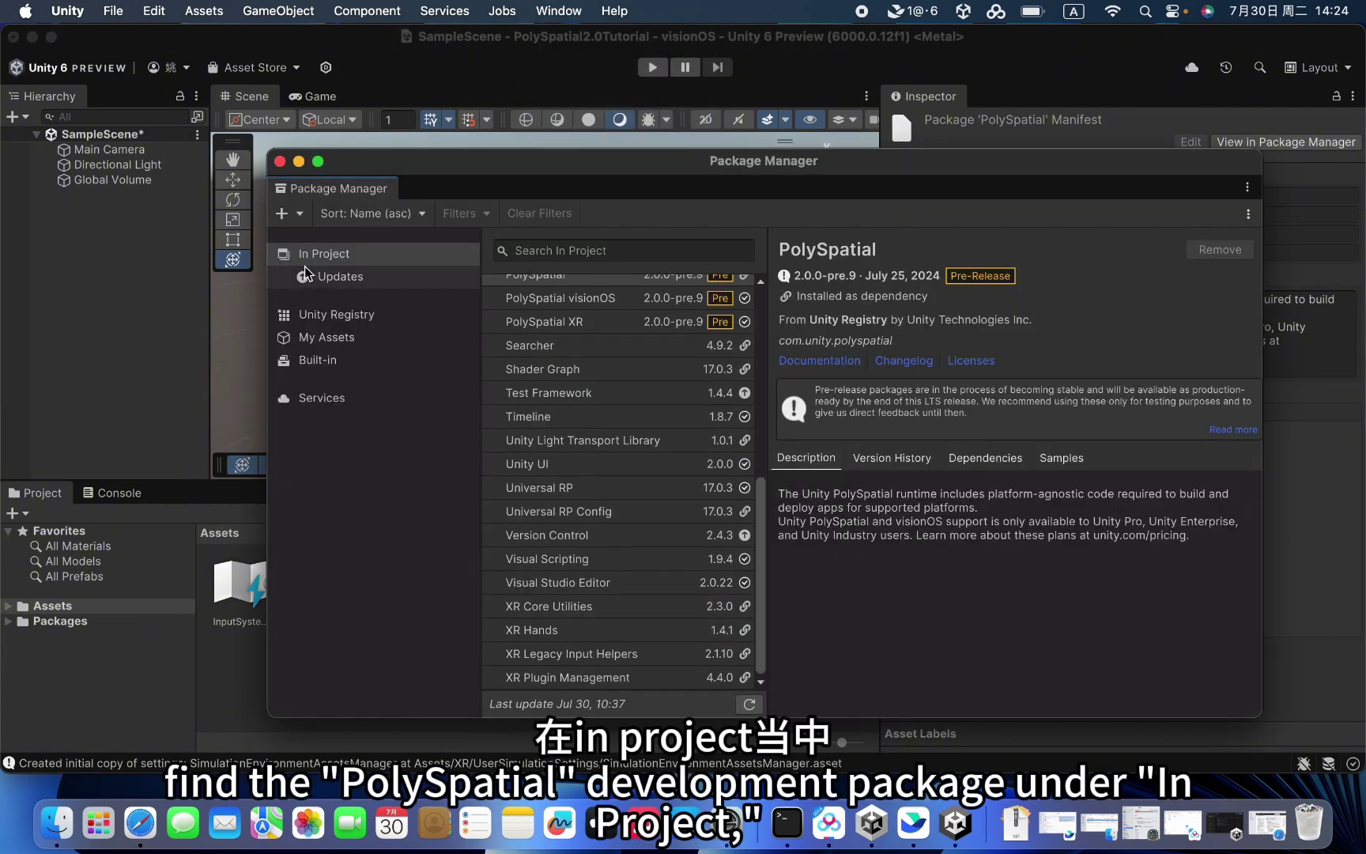
scroll(565, 354, "up", 2)
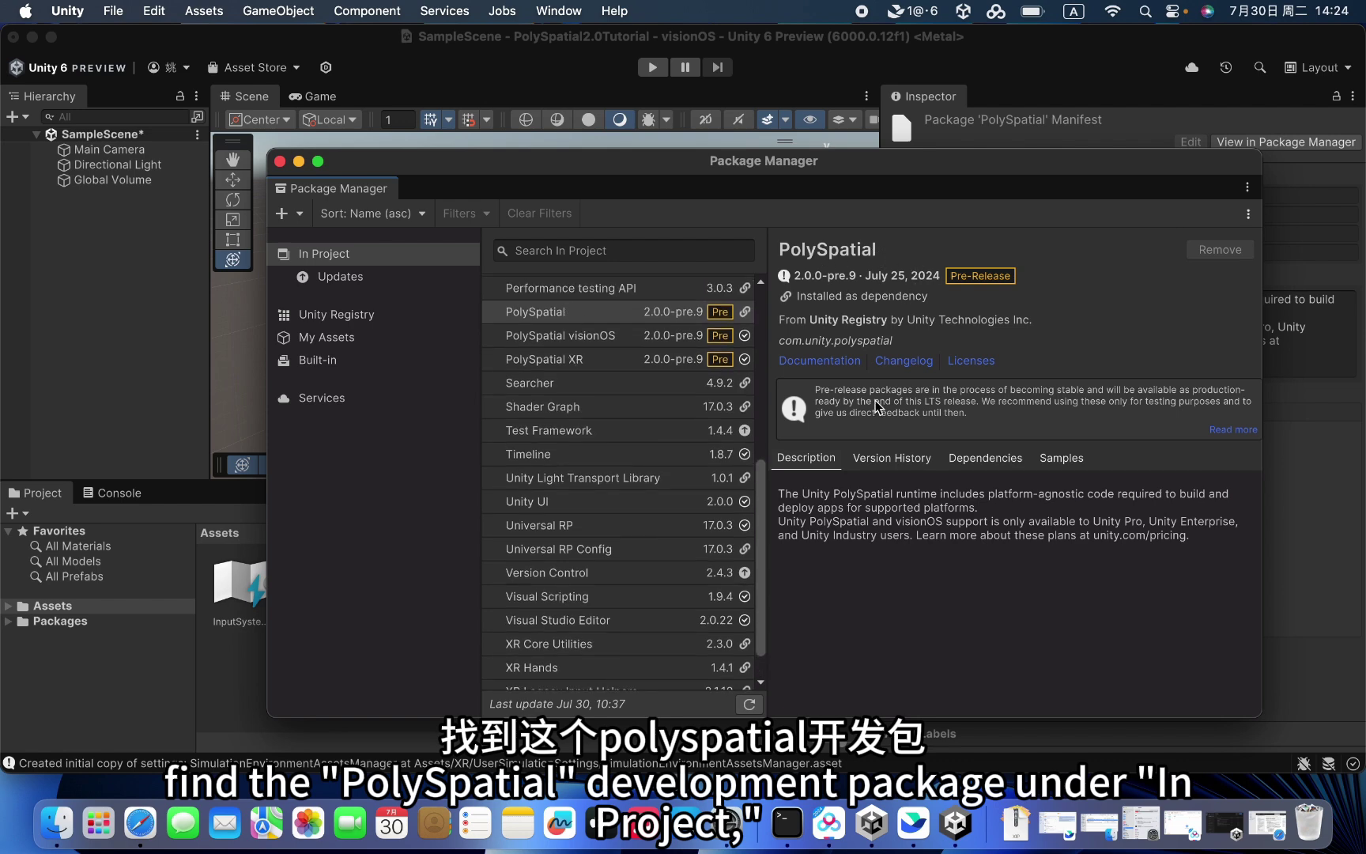
left_click(1060, 457)
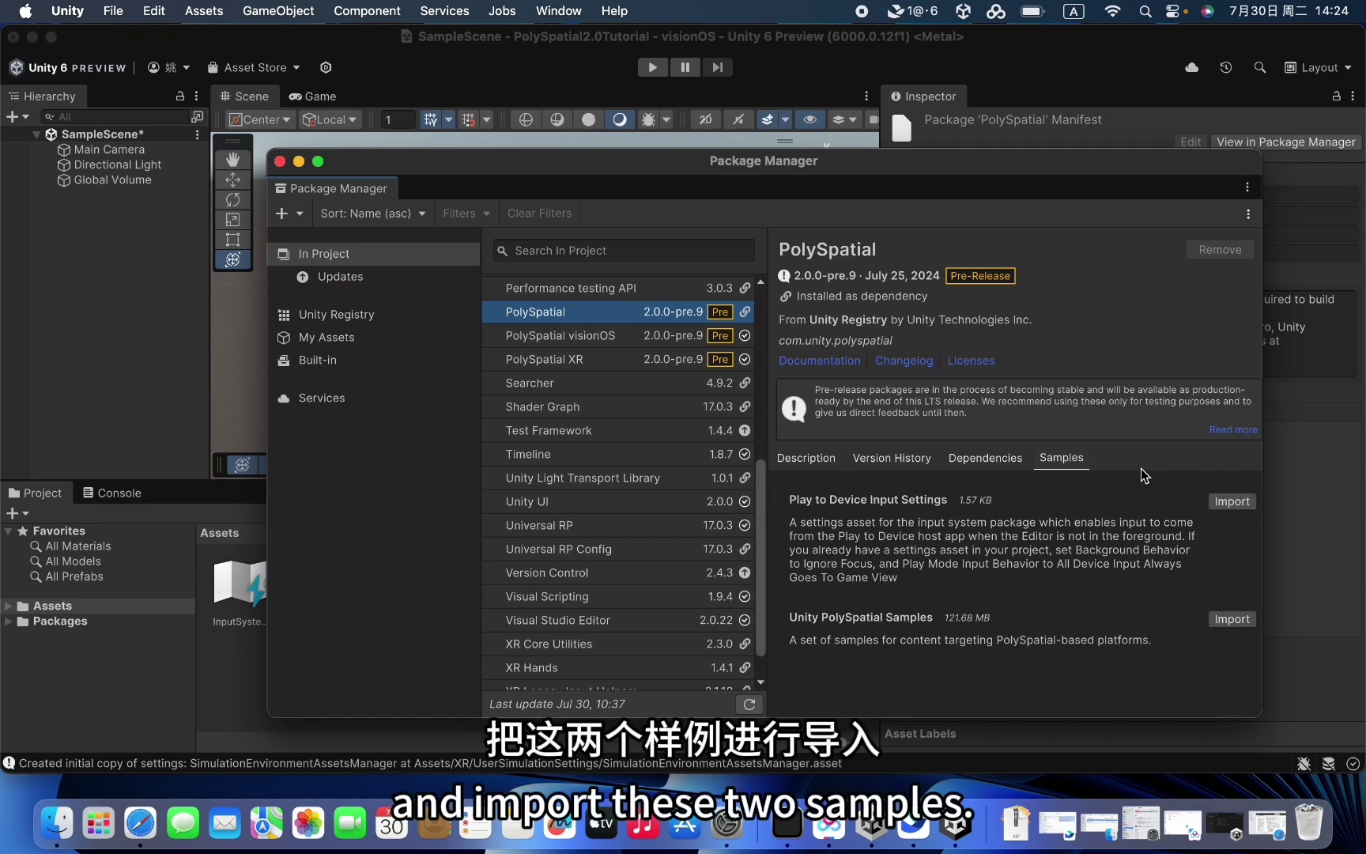
left_click(1224, 502)
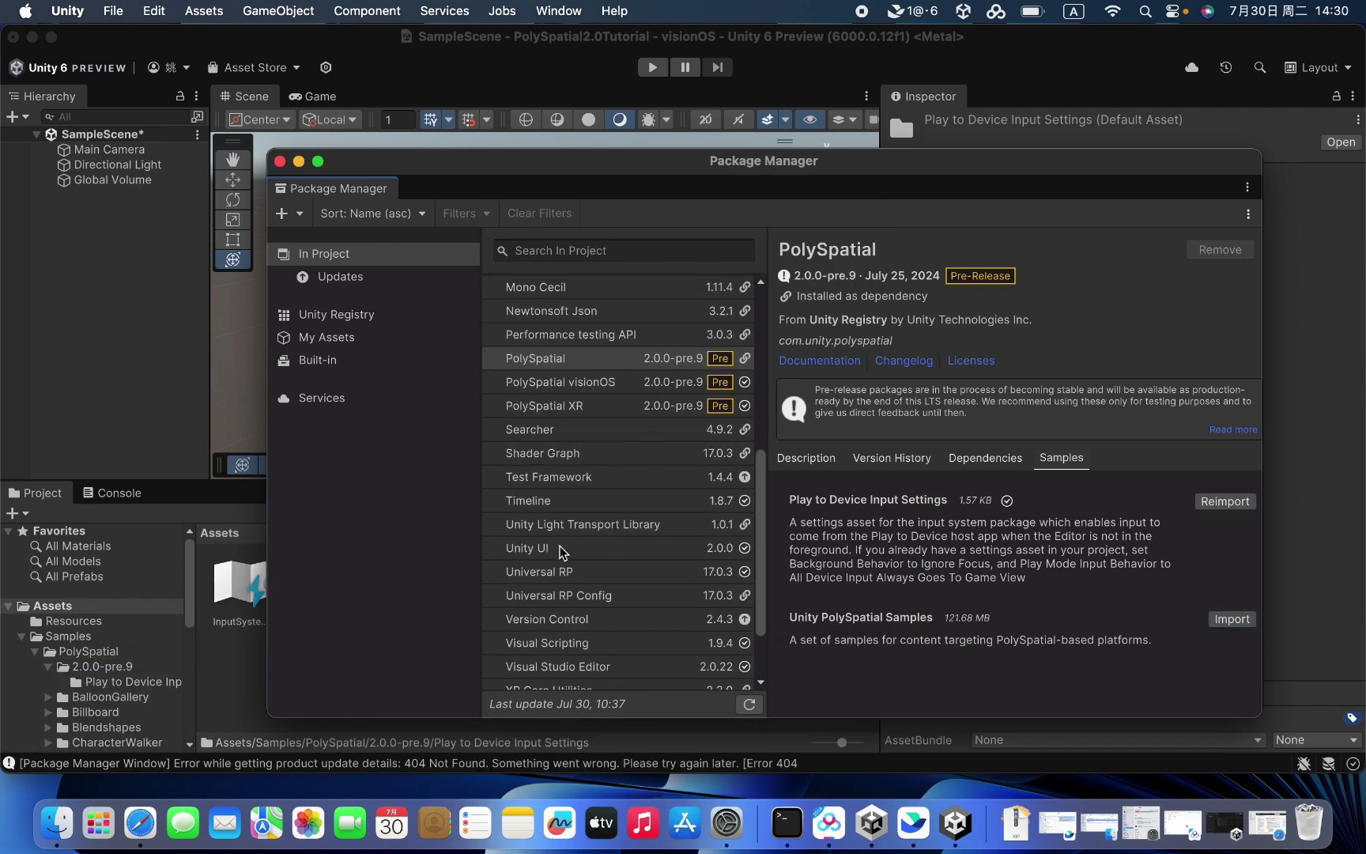
left_click(279, 161)
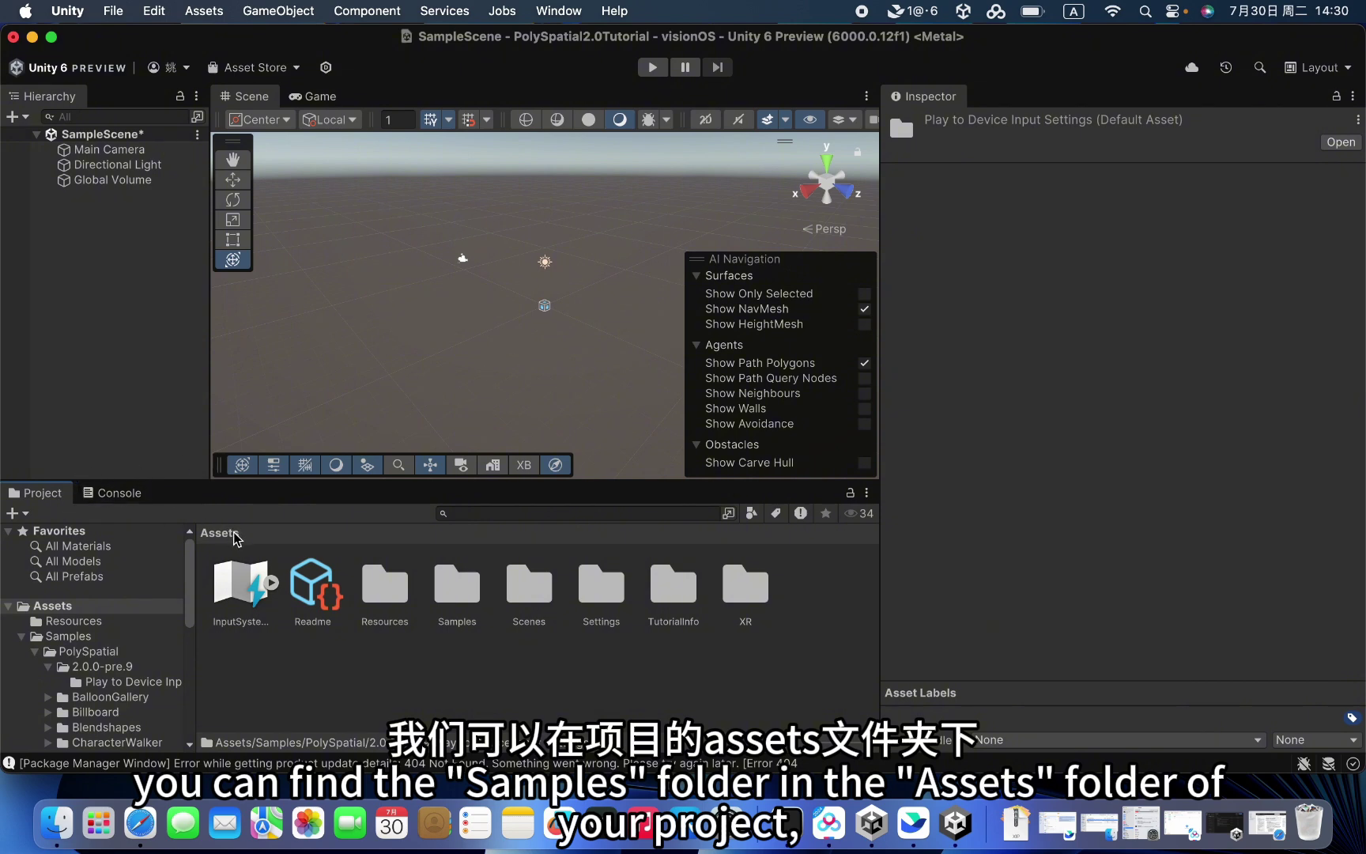
Open the Assets/Samples/PolySpatial/Scenes folder and look through the provided sample scenes.
left_click(442, 593)
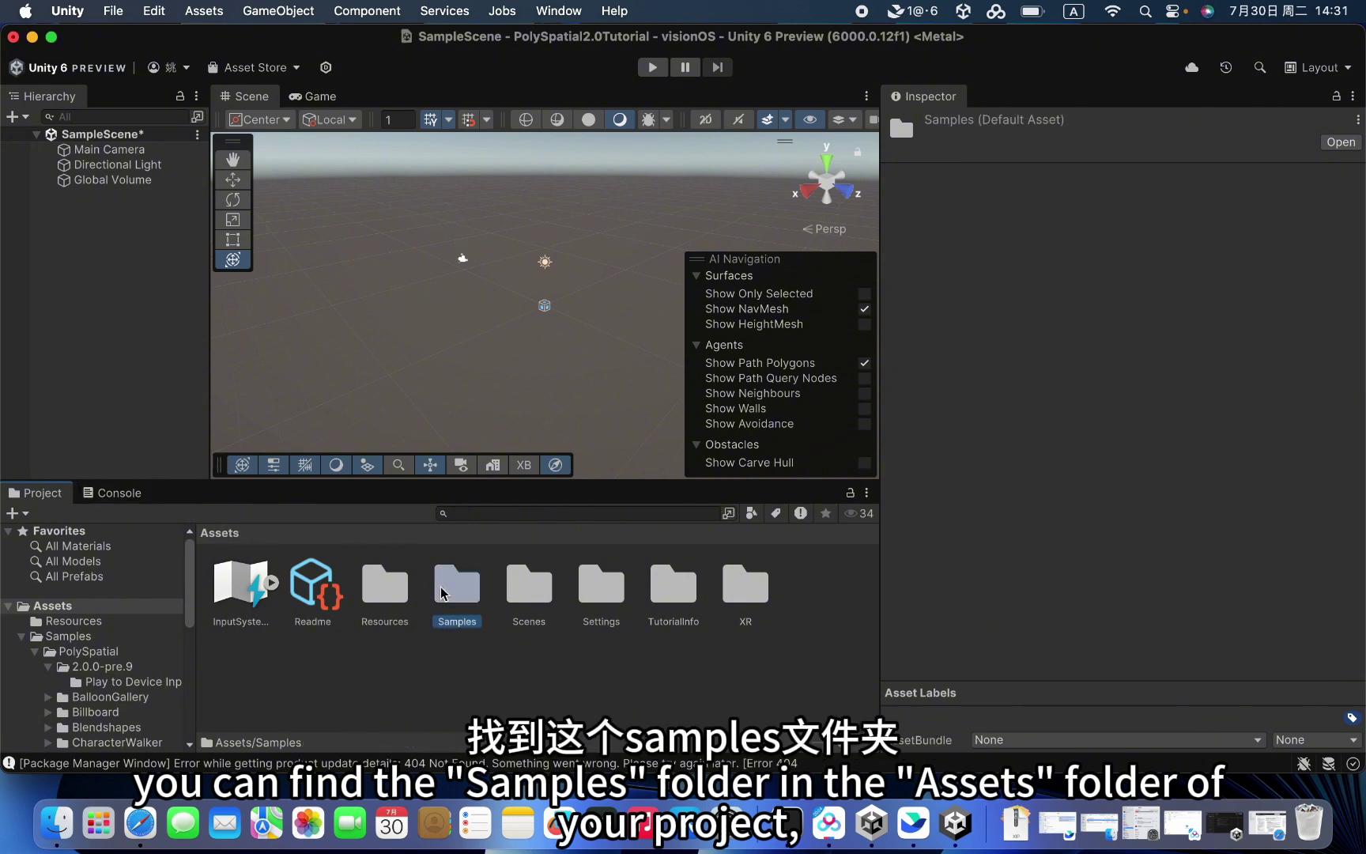
double_click(442, 592)
double_click(234, 620)
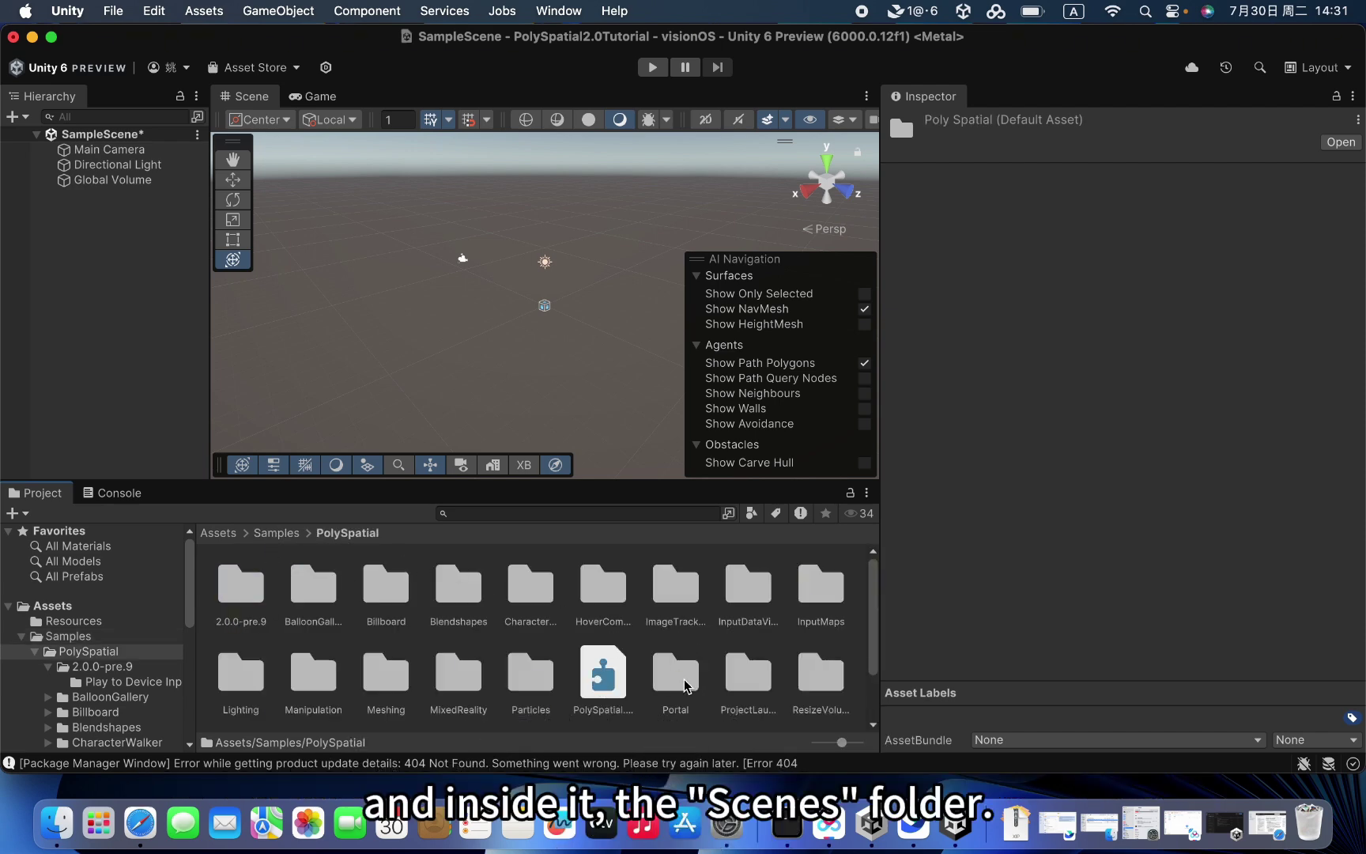
scroll(673, 681, "down", 2)
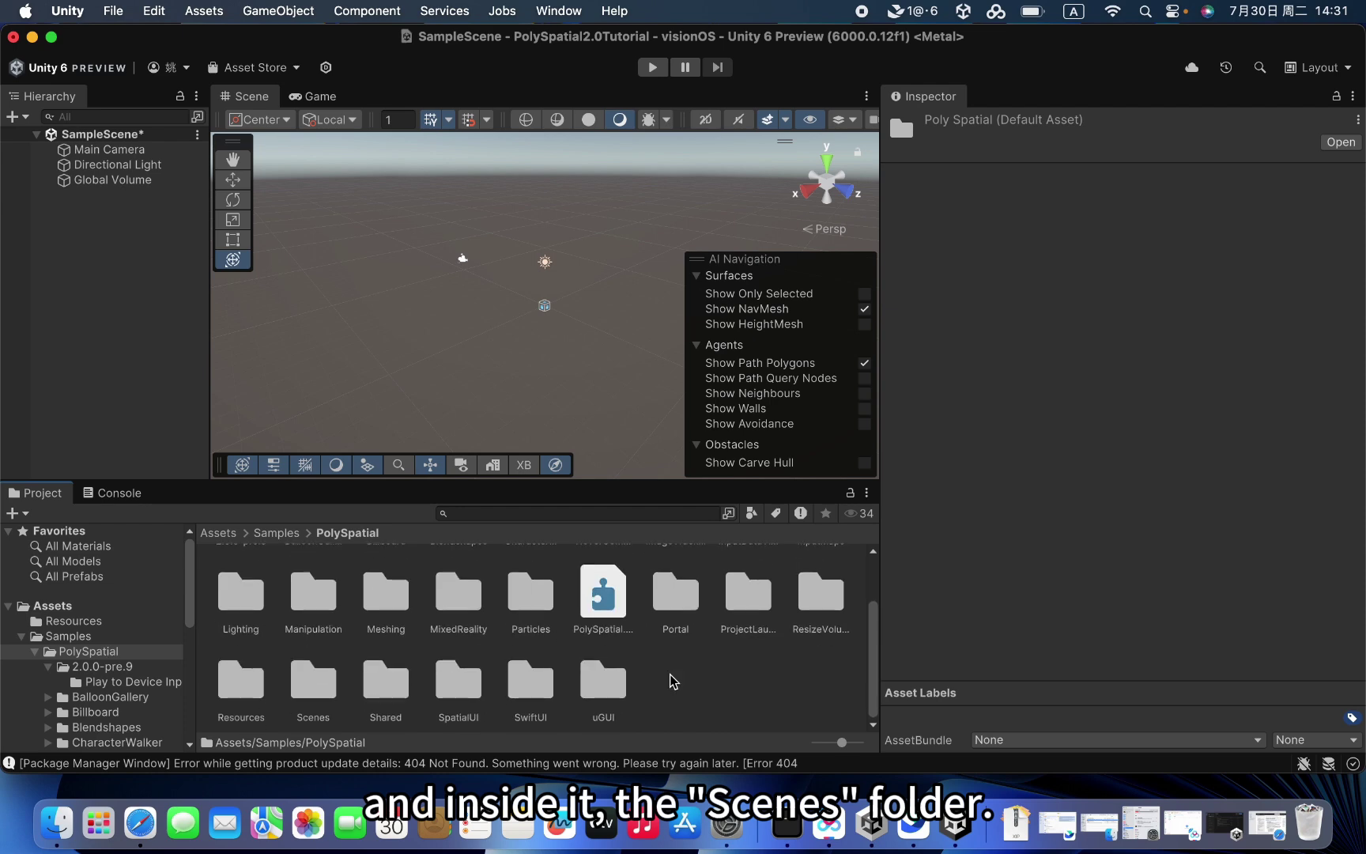
double_click(305, 683)
scroll(348, 617, "up", 2)
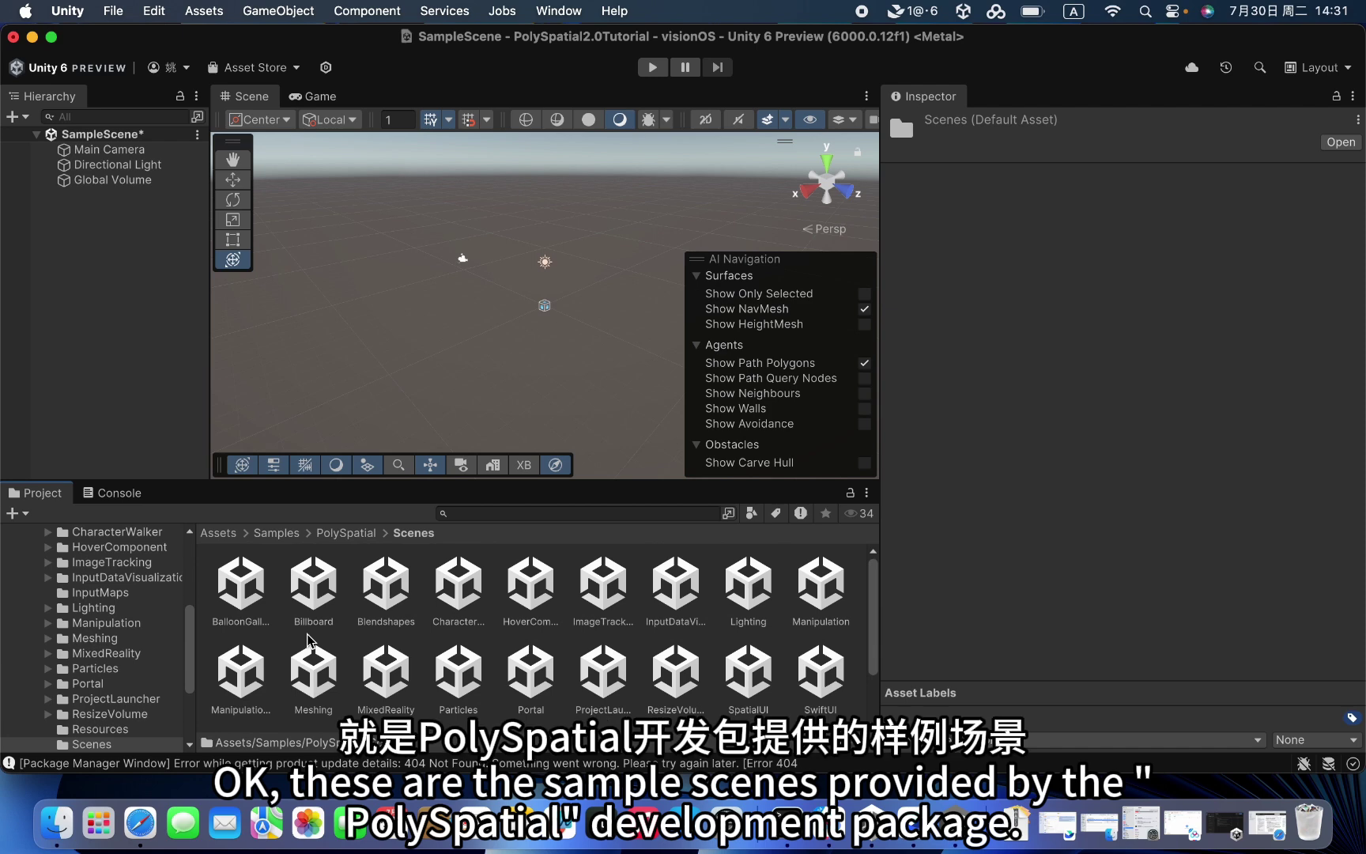
scroll(311, 640, "down", 1)
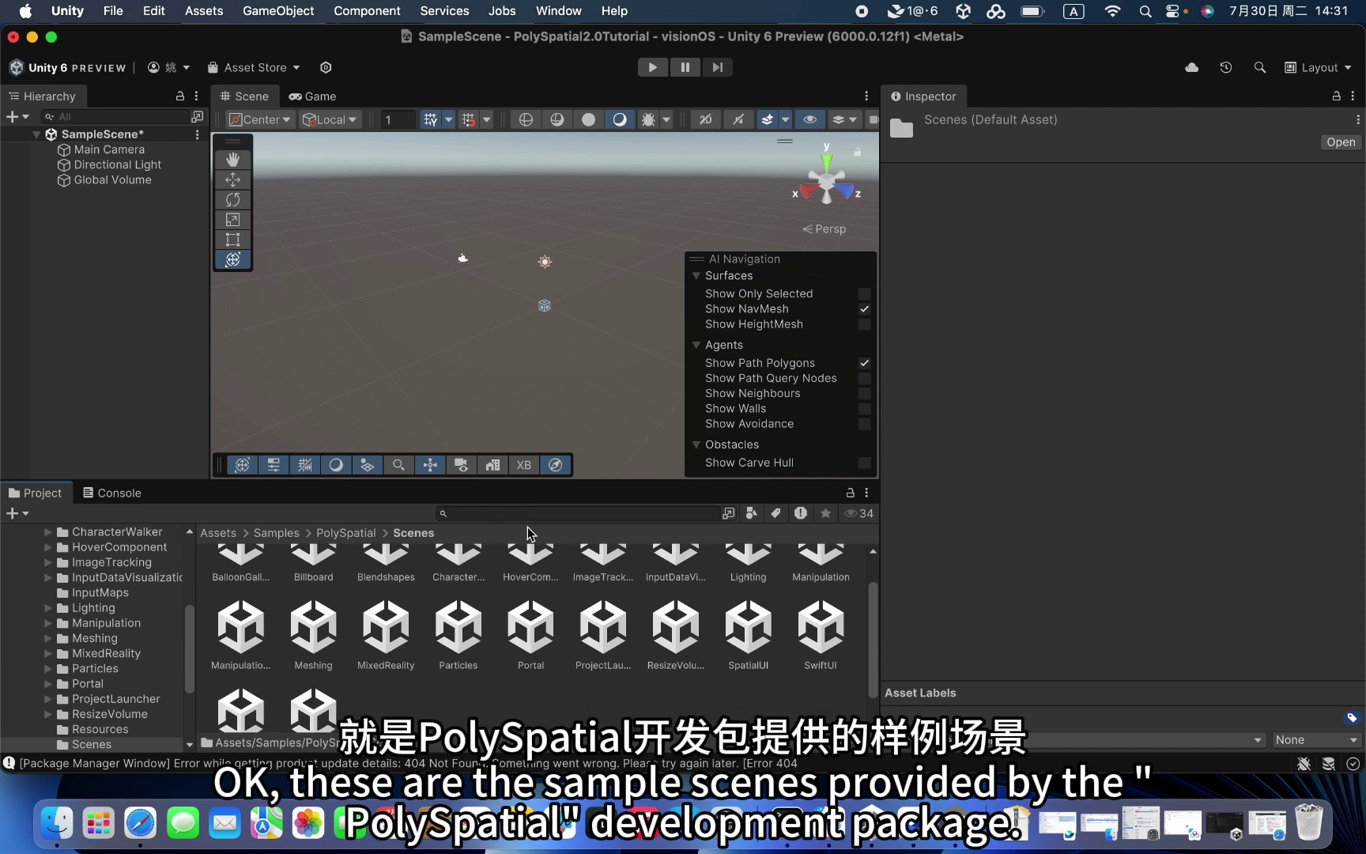
scroll(385, 660, "up", 1)
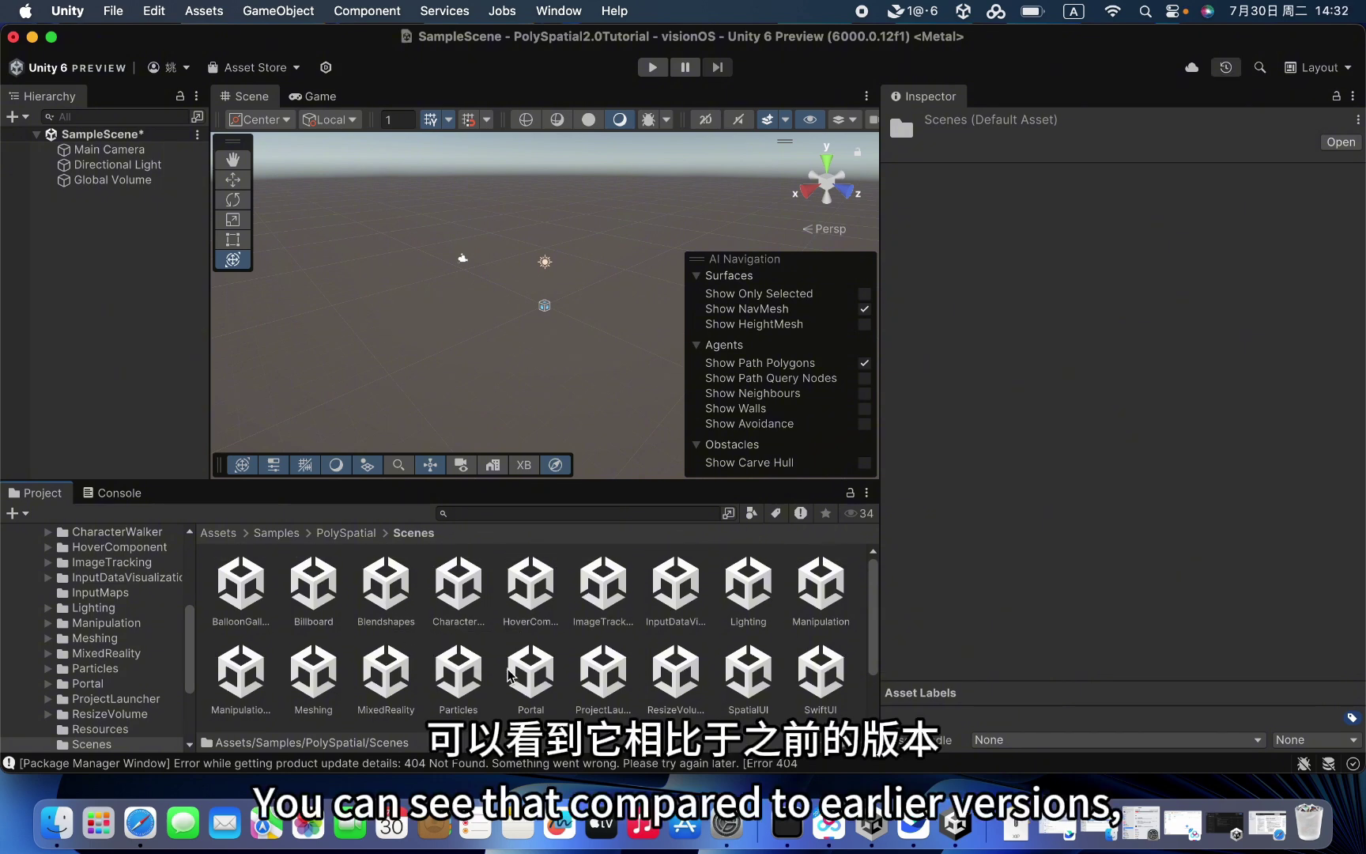
scroll(506, 671, "down", 2)
scroll(505, 672, "up", 2)
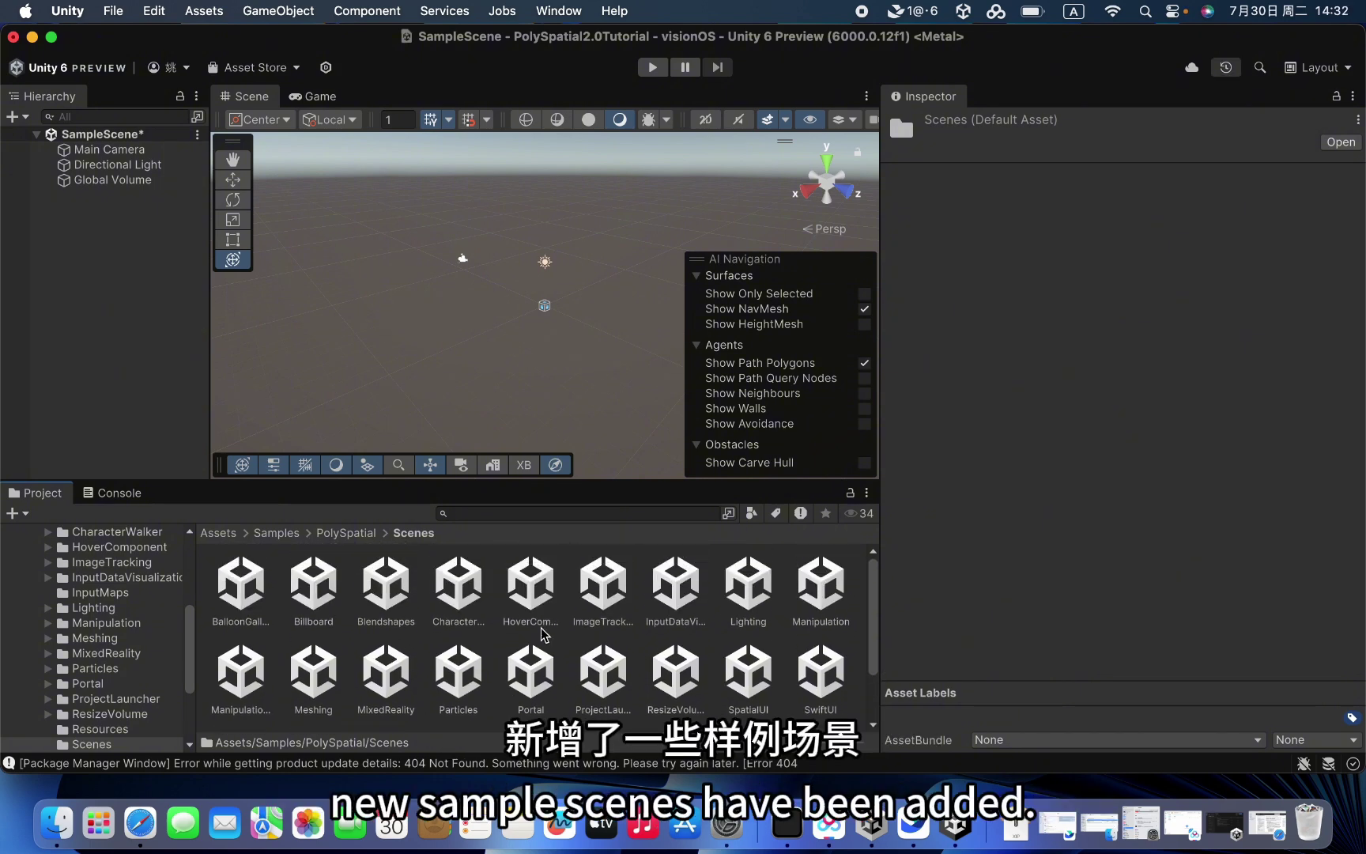
Open the BalloonGallery sample scene and select the ScoreValue object inside ScoreCanvas.
double_click(243, 594)
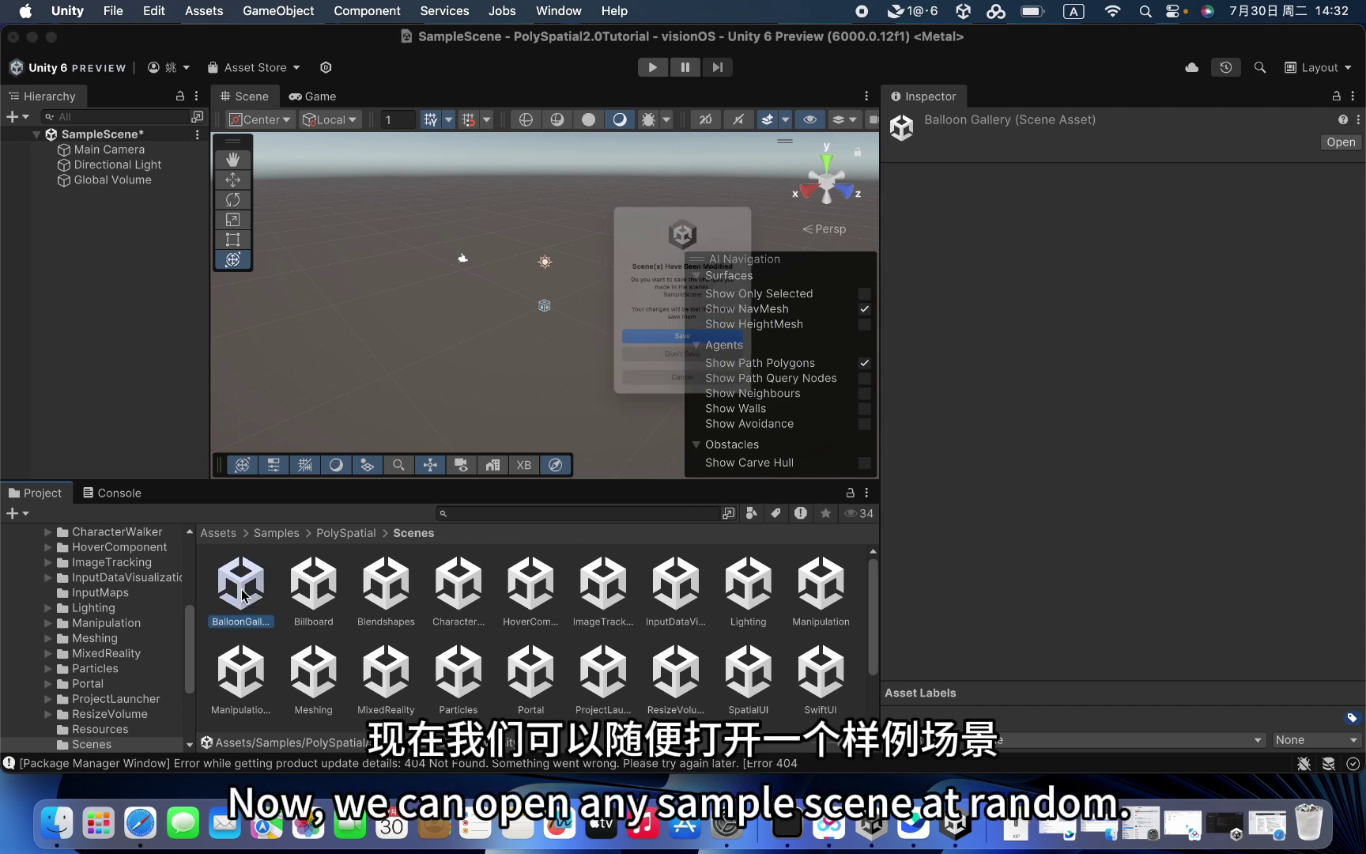
left_click(605, 398)
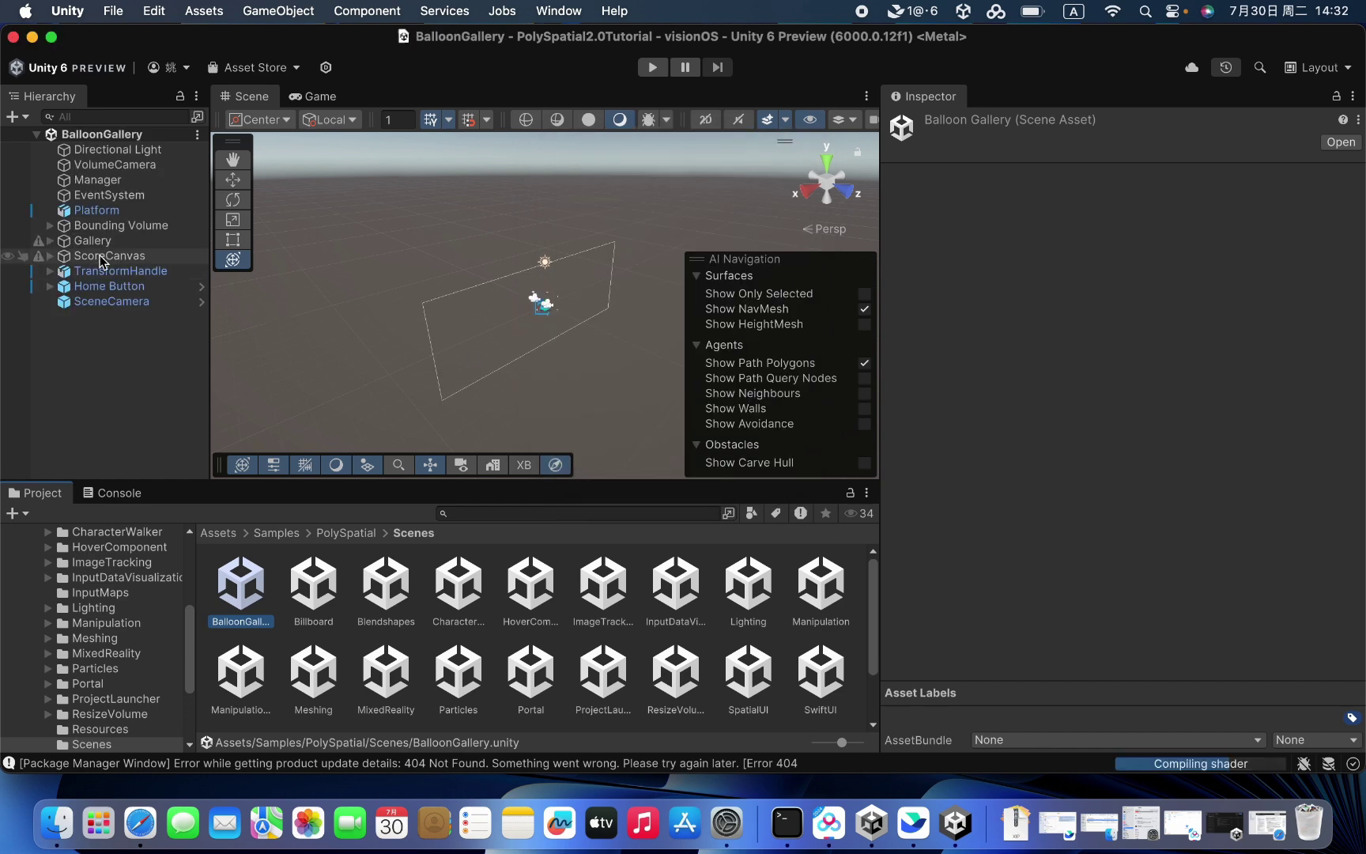
left_click(49, 256)
left_click(111, 286)
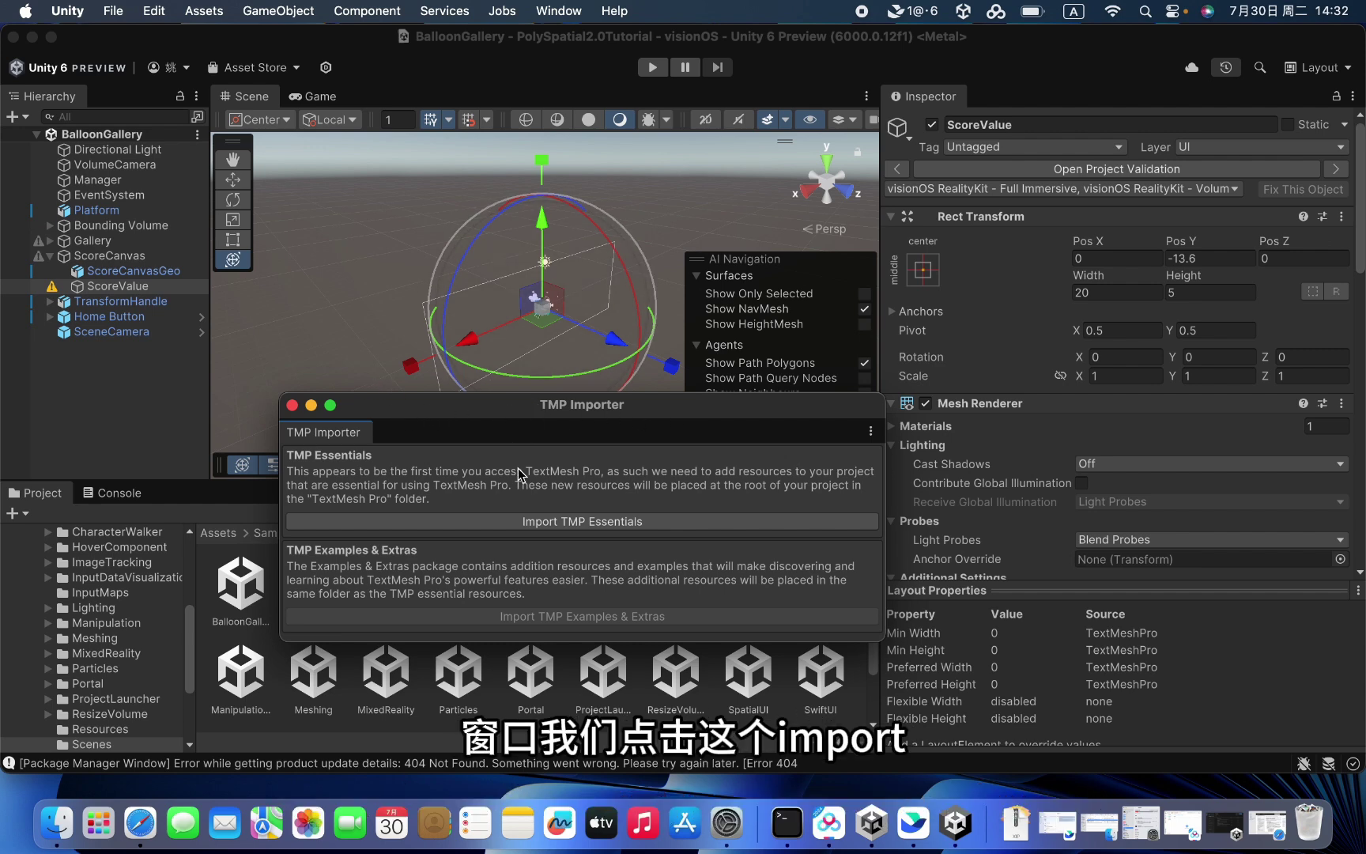
Import the TMP Essentials font resources for TextMesh Pro and close the TMP Importer.
left_click(525, 523)
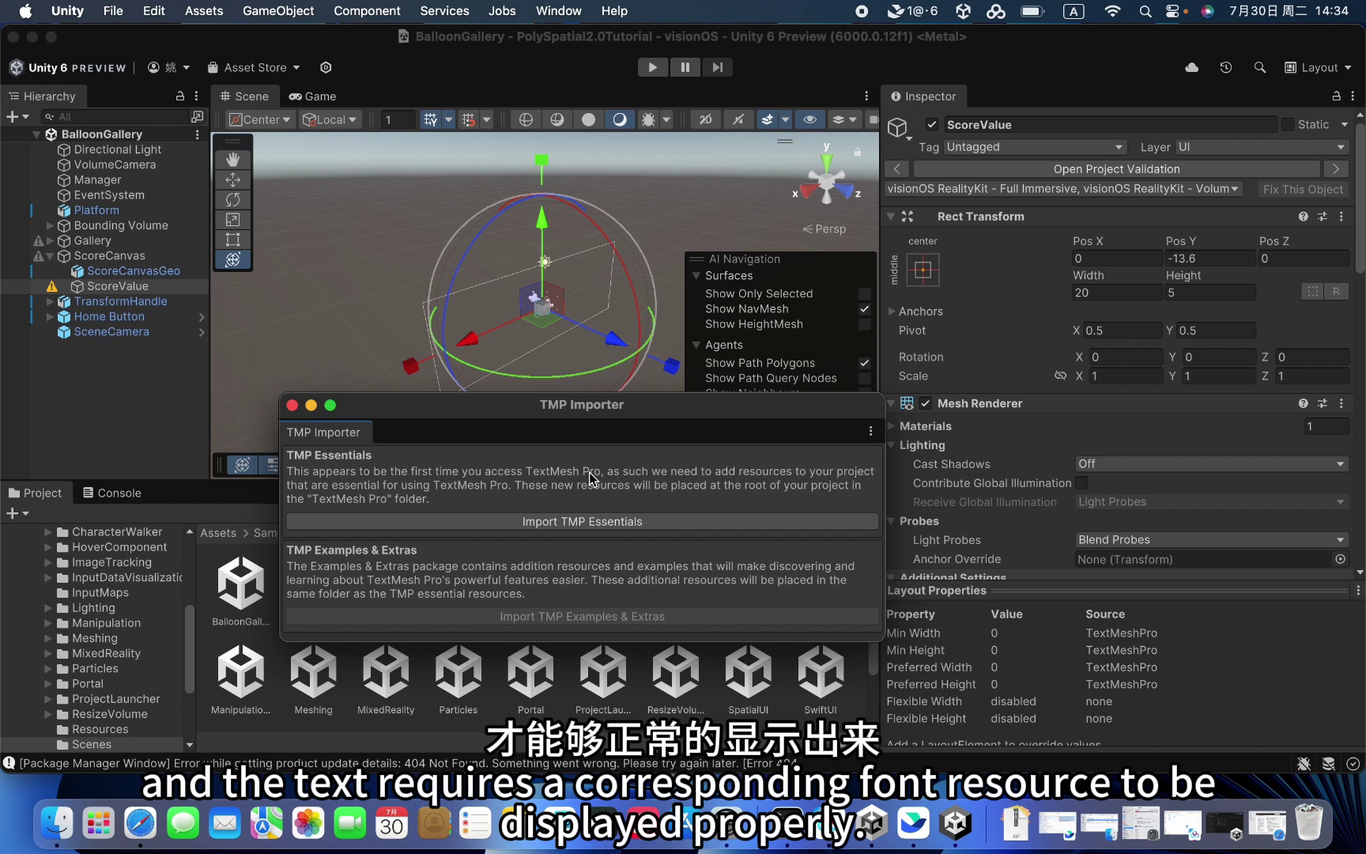
left_click(582, 523)
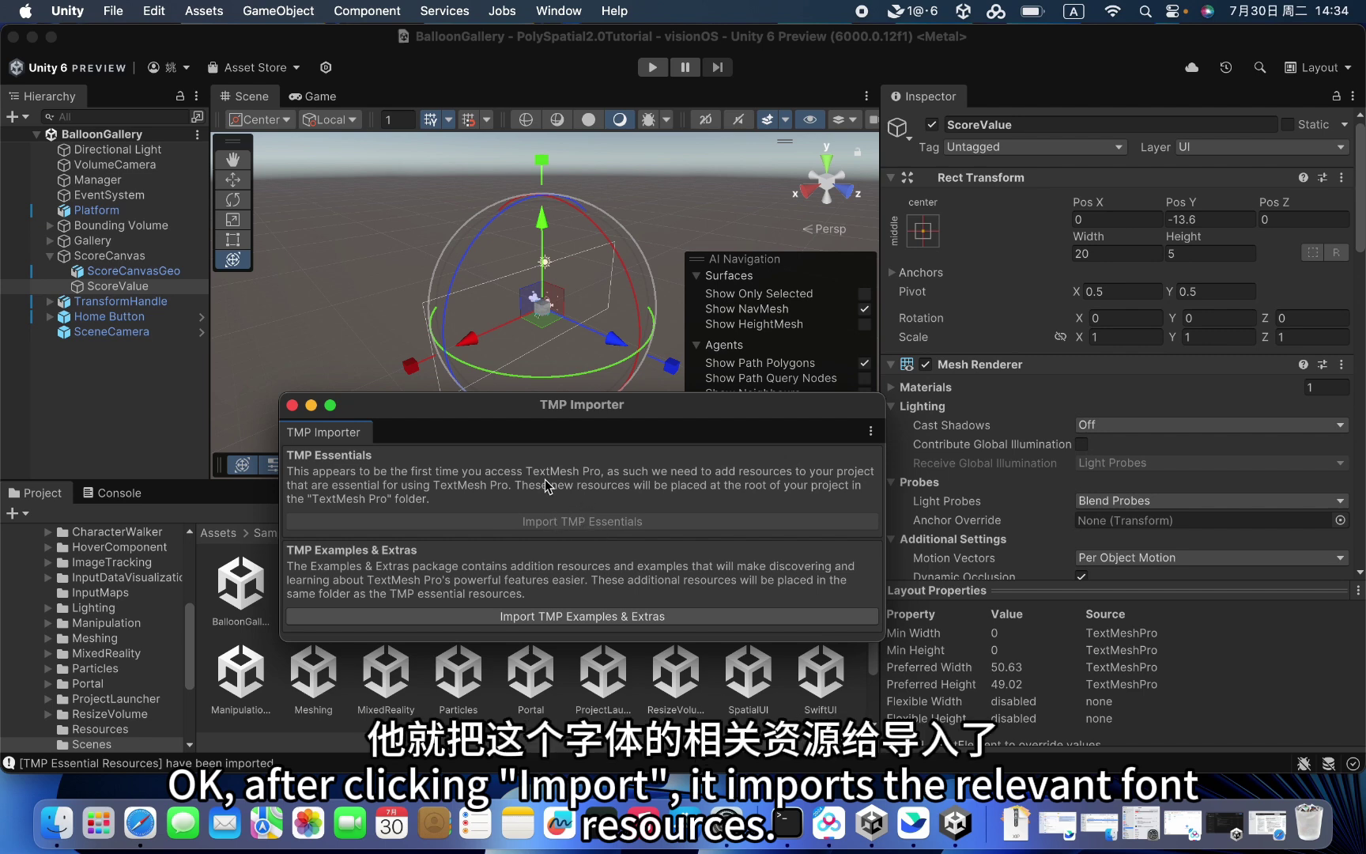
left_click(292, 405)
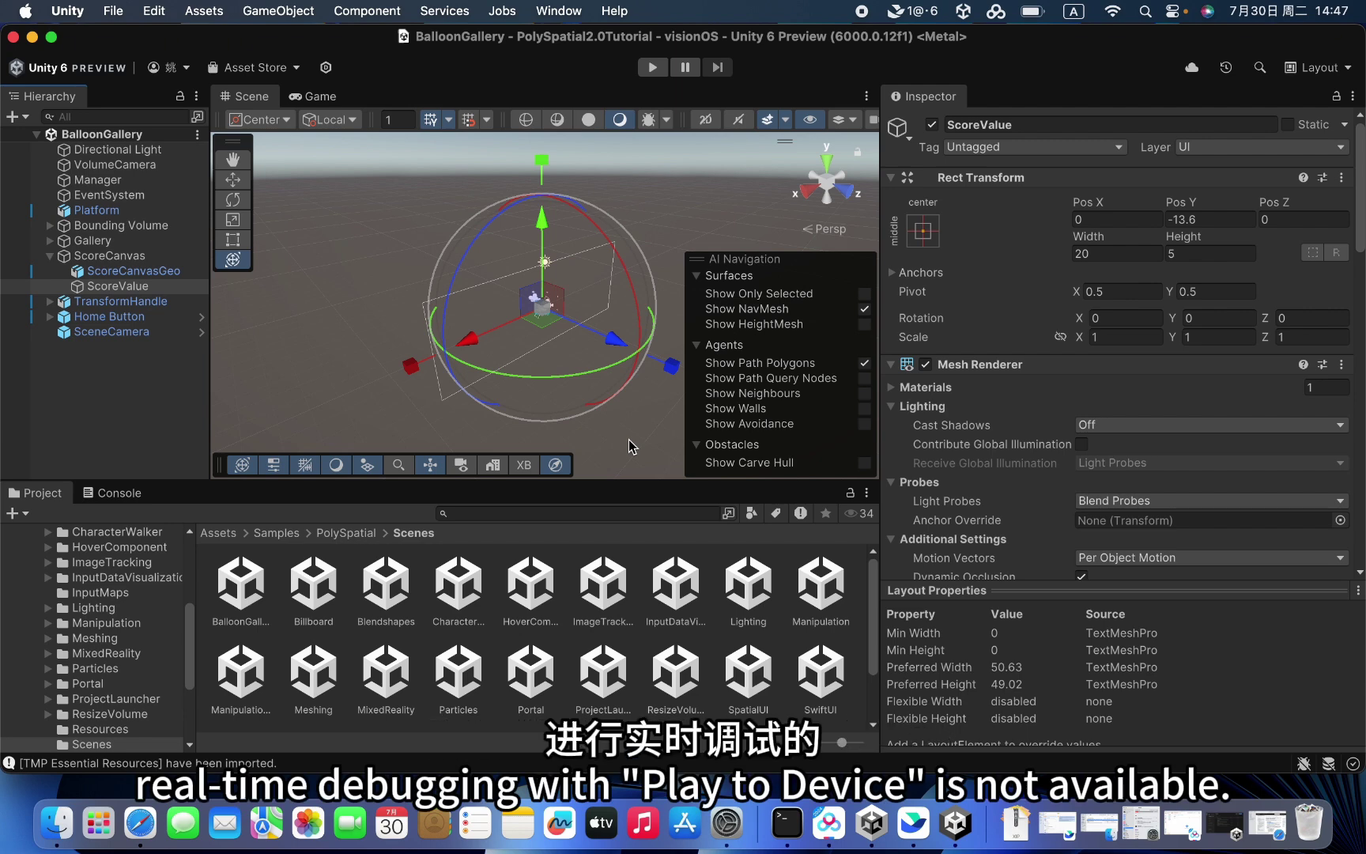
Open PolySpatial's Play To Device window.
left_click(561, 13)
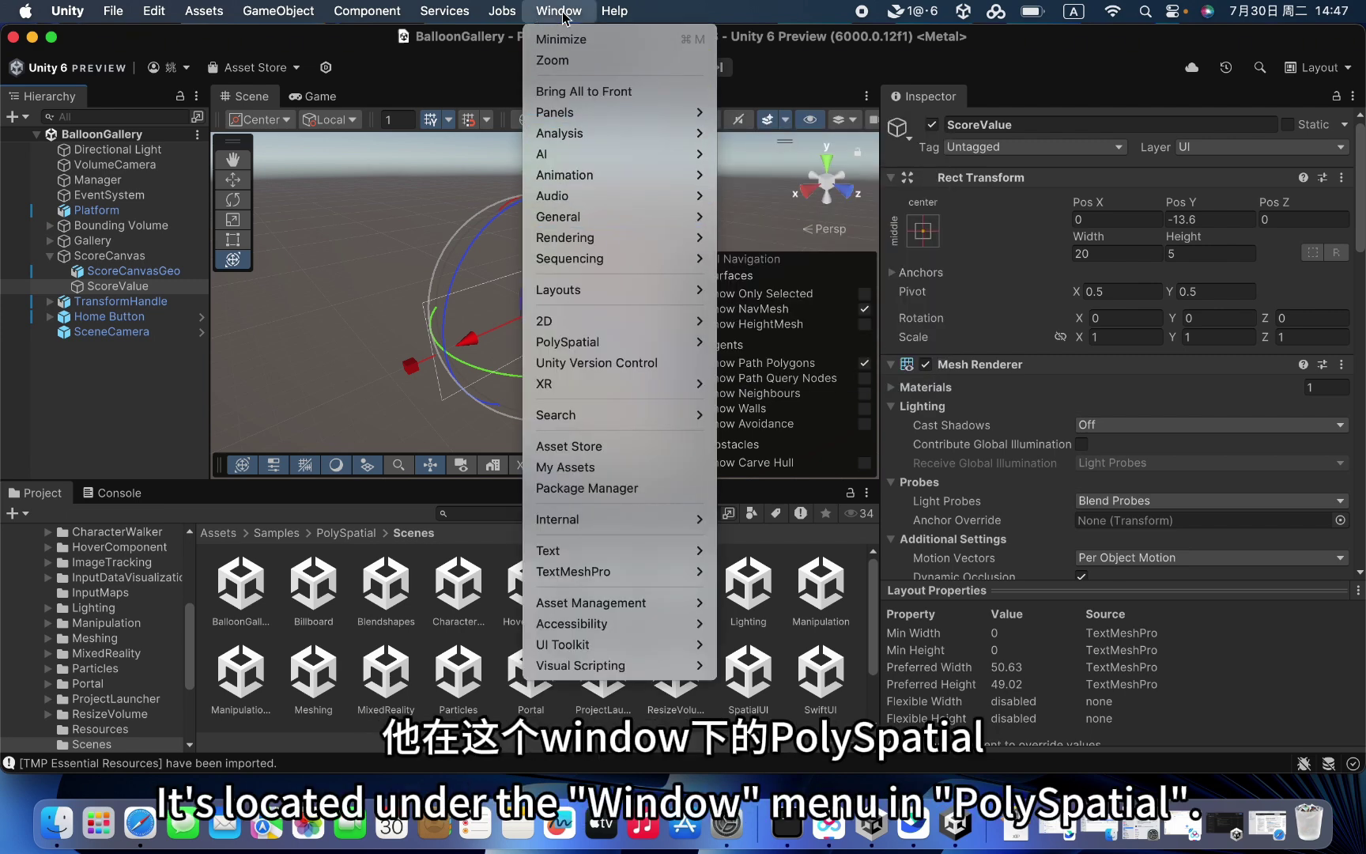
mouse_move(589, 341)
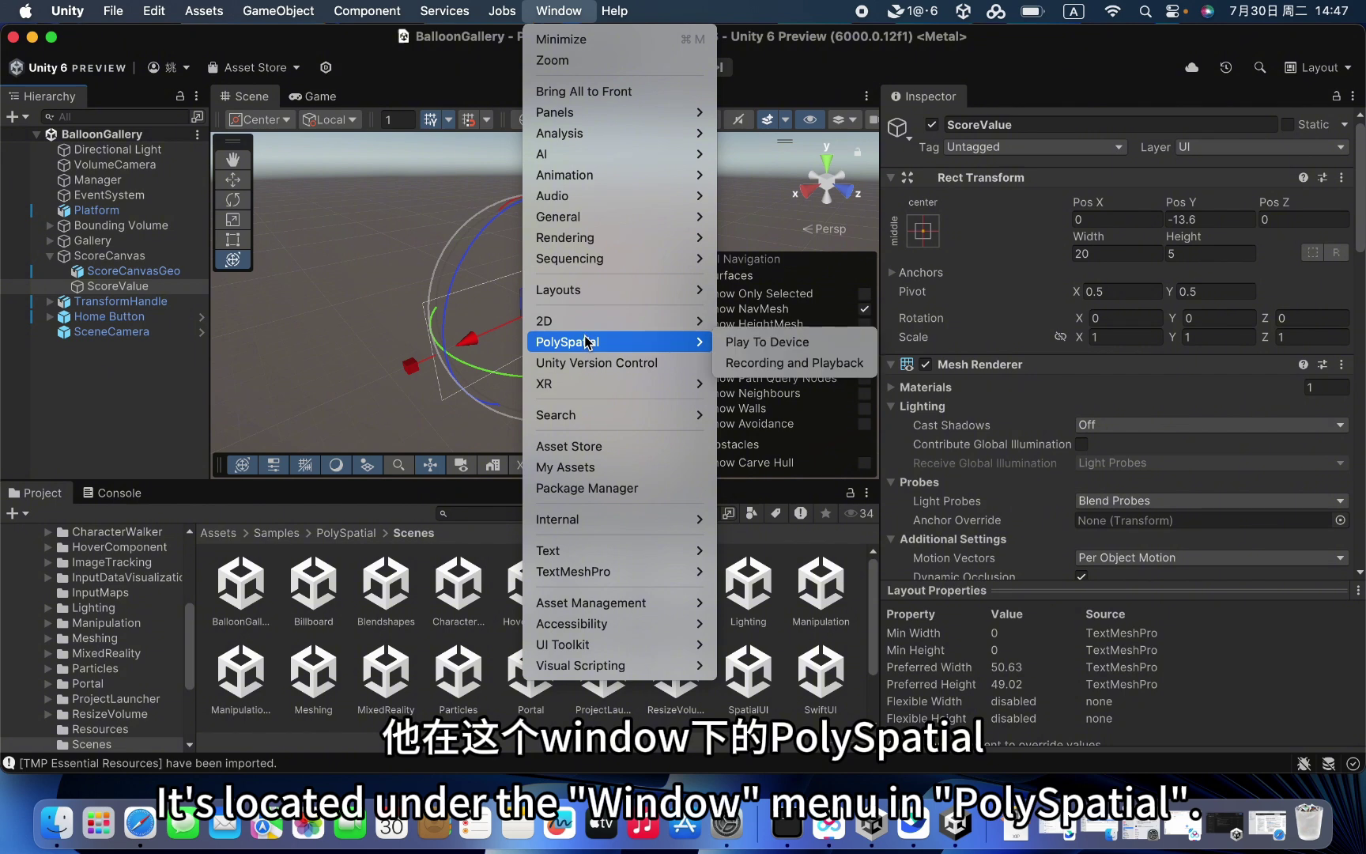
left_click(749, 348)
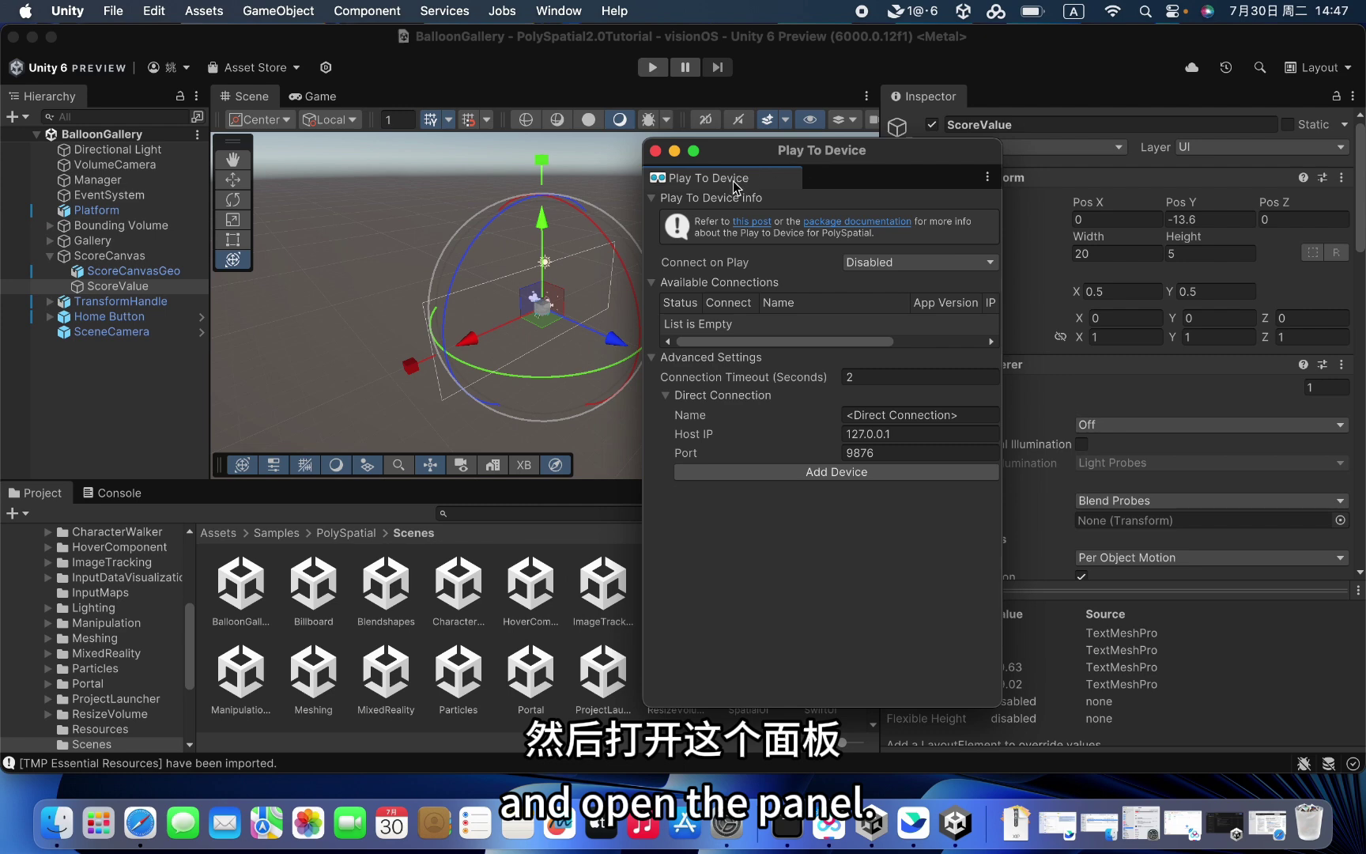
Dock the Play To Device window beside the Inspector and name the direct connection avp.
left_click_drag(737, 184, 1027, 97)
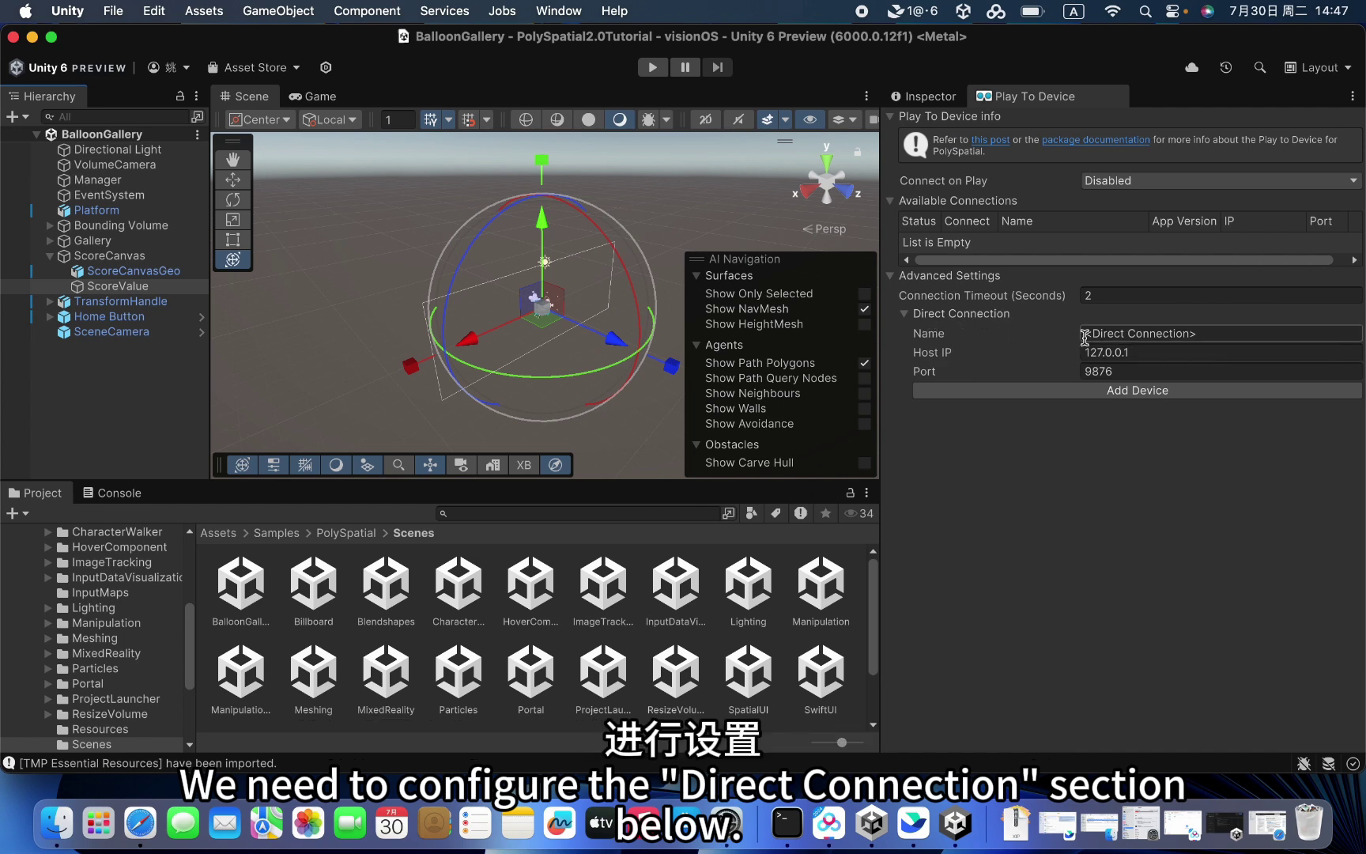
left_click(1213, 336)
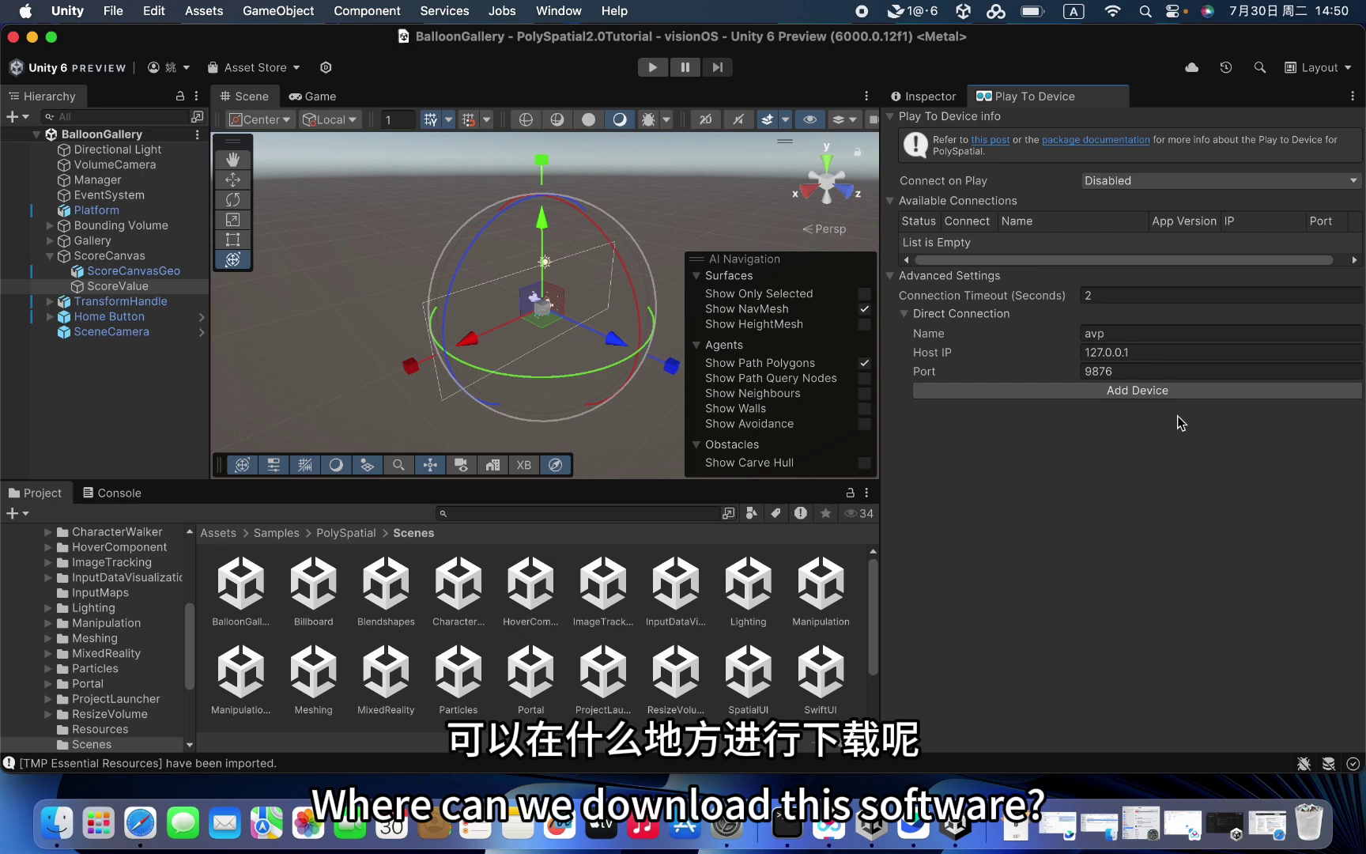
Switch to Safari, open the Play to Device page of the PolySpatial visionOS 2.0.0-pre.9 manual and examine the host app links under Requirements.
left_click(136, 818)
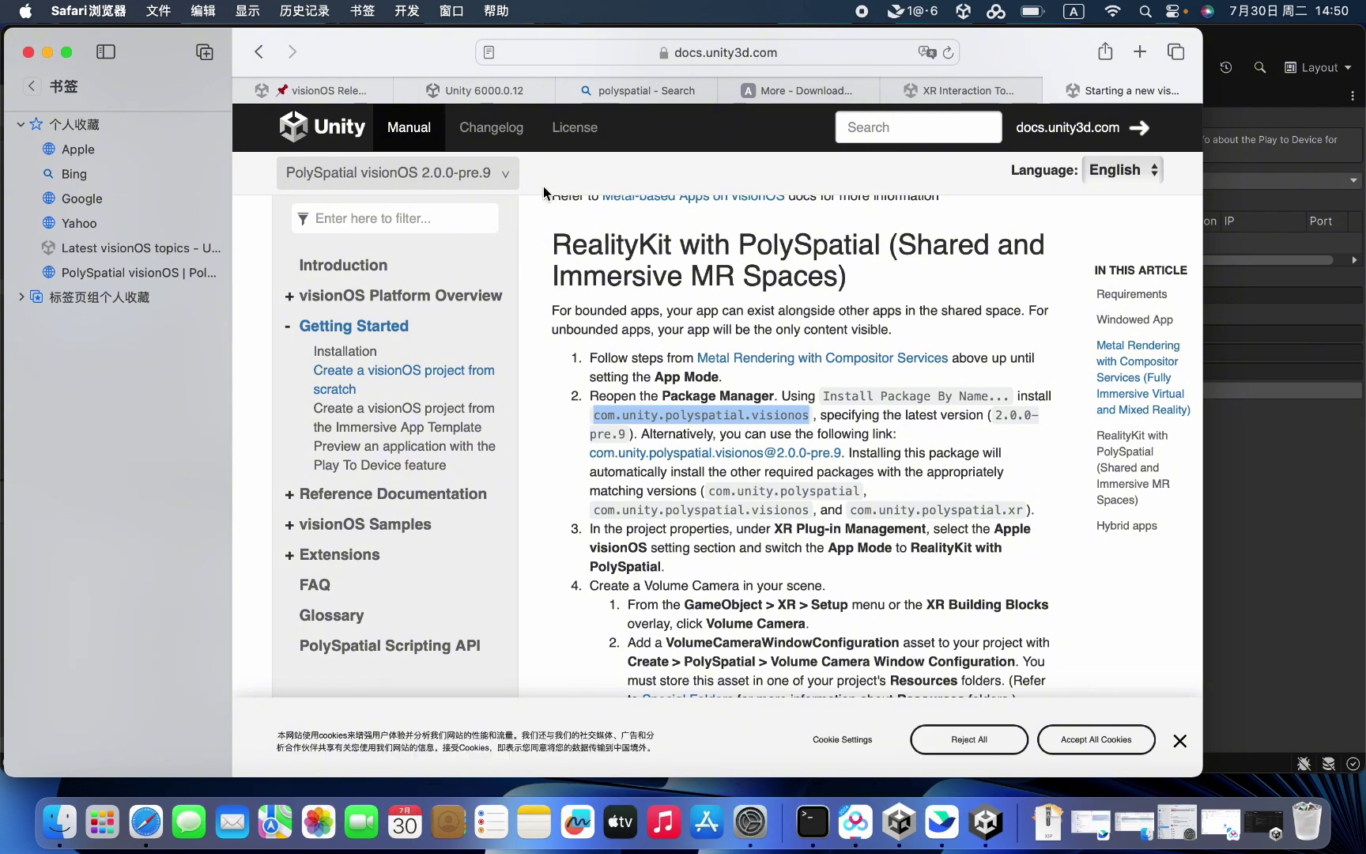
left_click(365, 174)
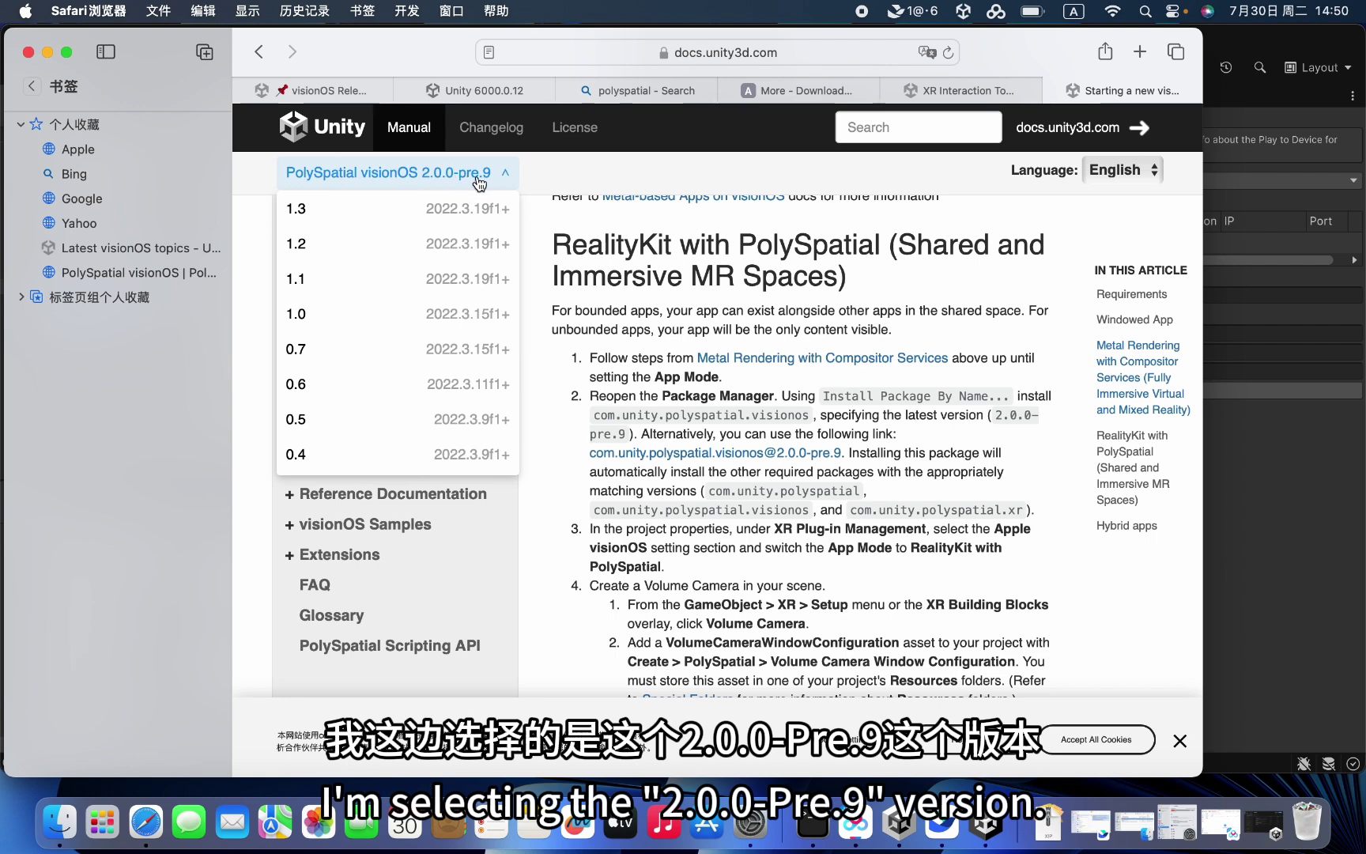
left_click(551, 179)
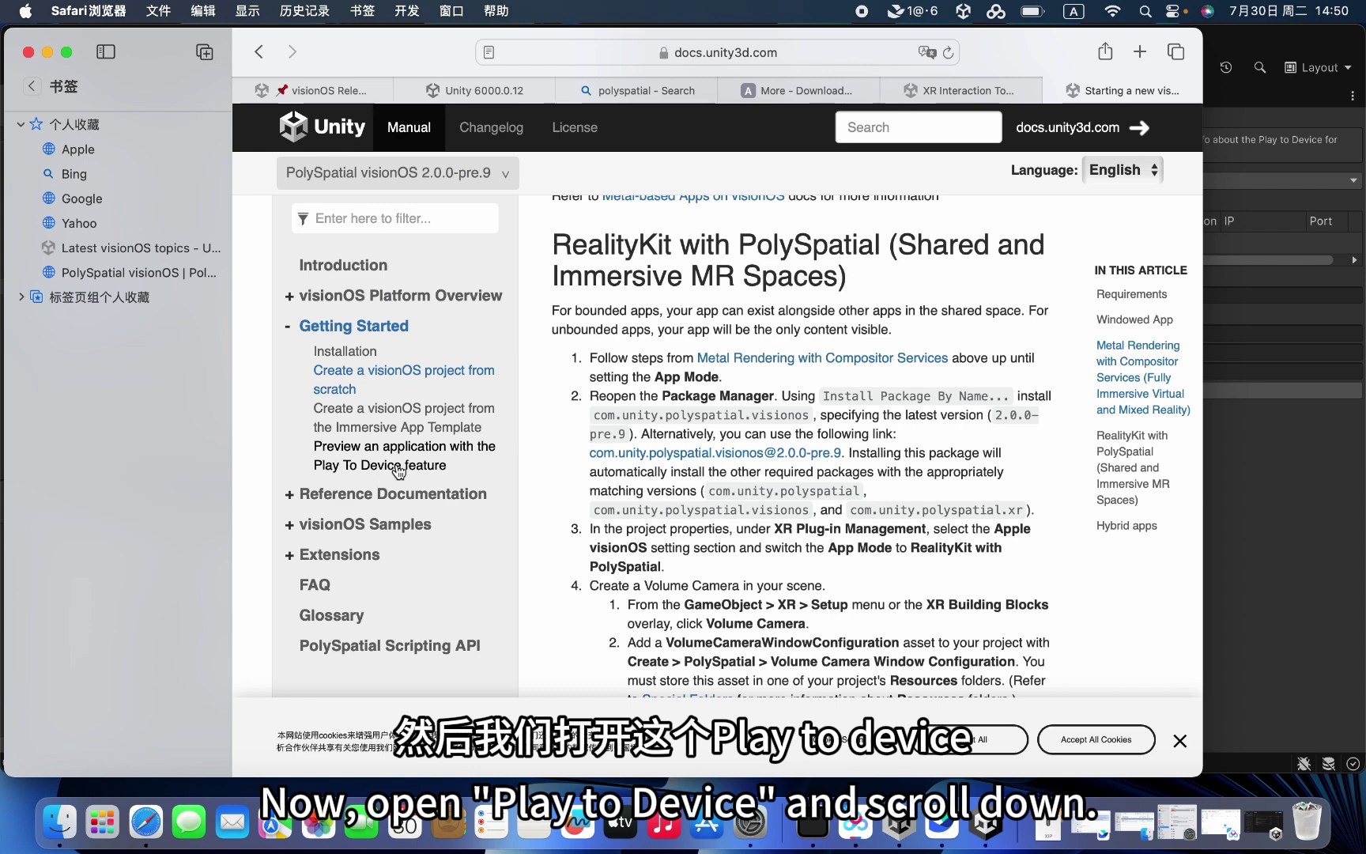
left_click(338, 468)
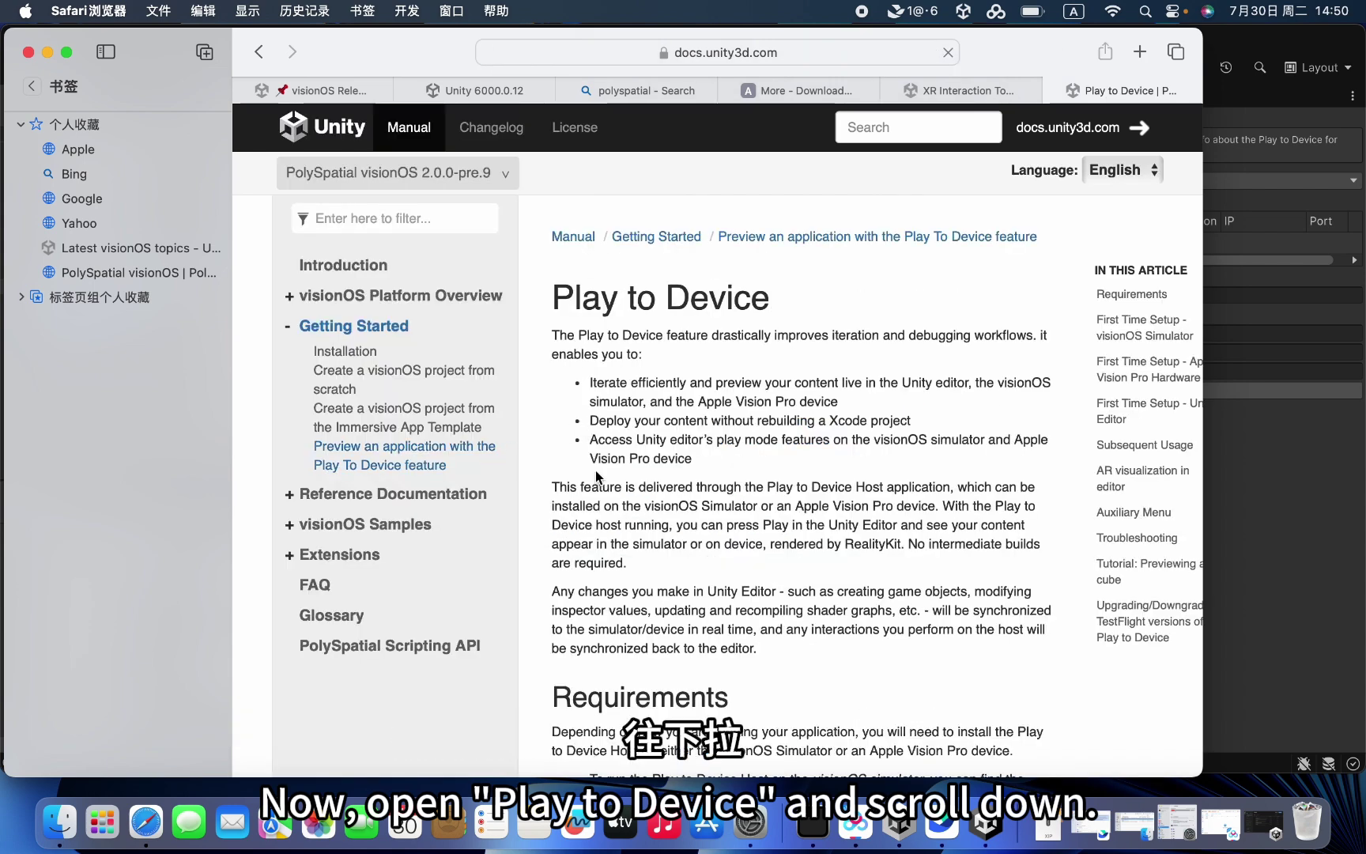
scroll(595, 475, "down", 10)
scroll(595, 475, "up", 3)
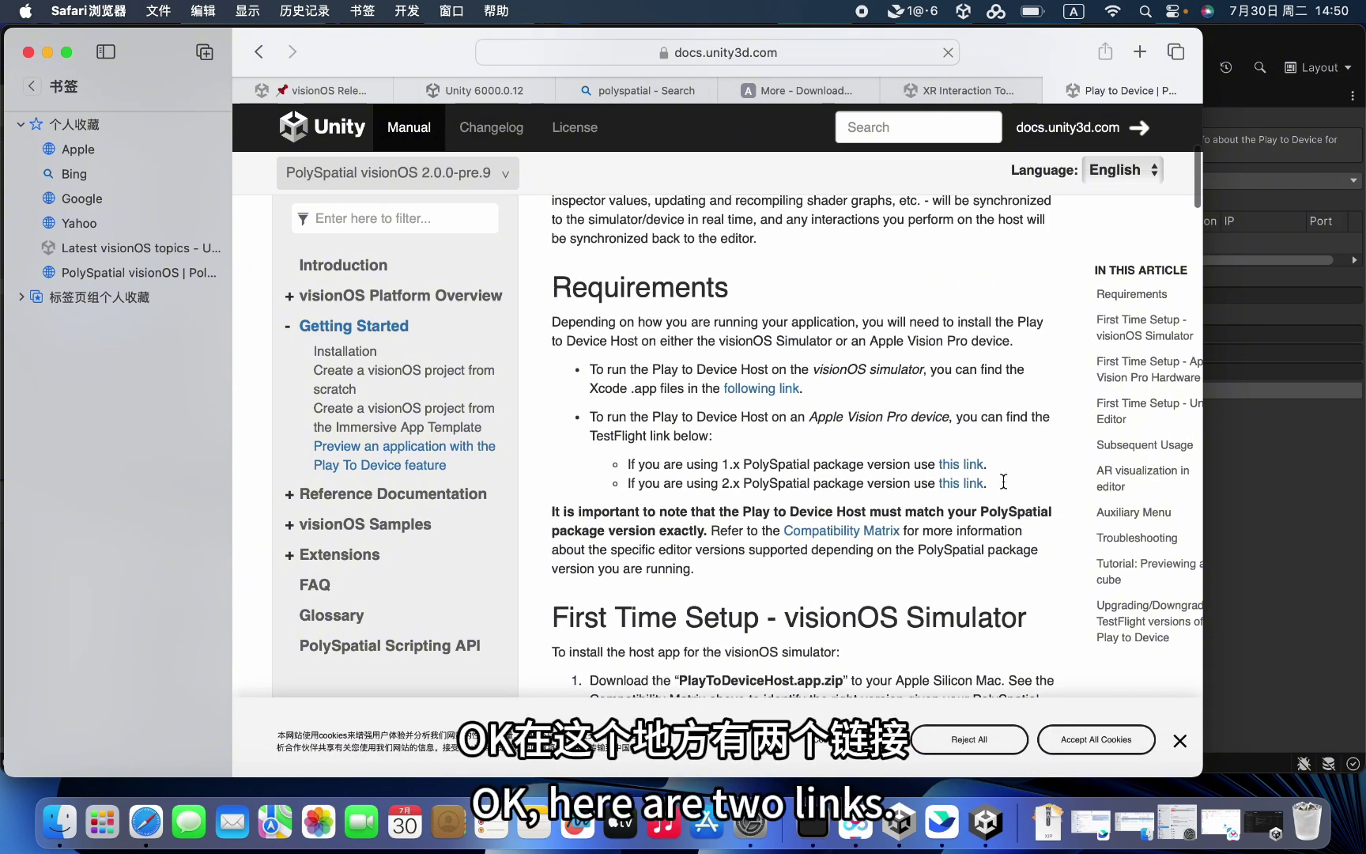
left_click_drag(1024, 489, 749, 401)
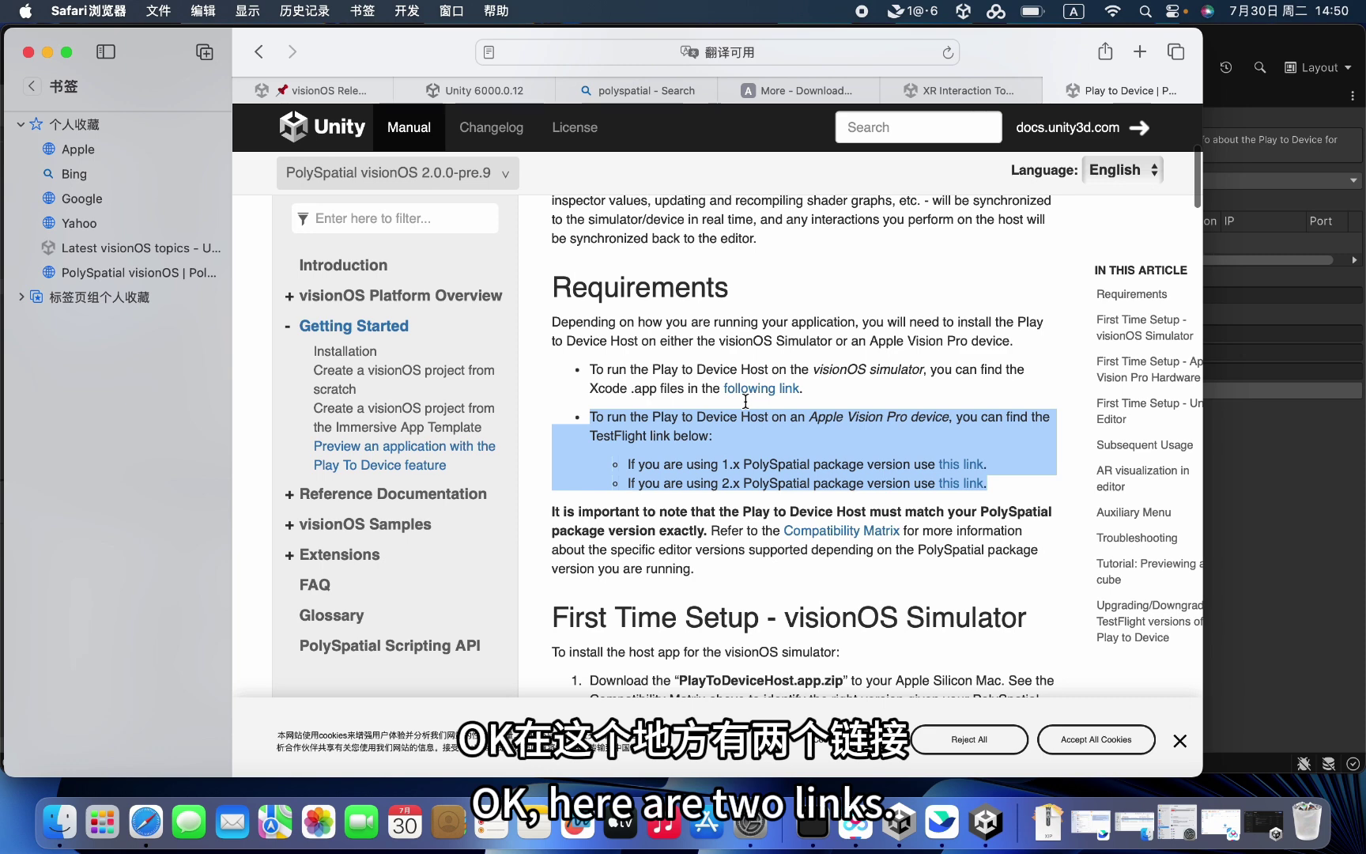
left_click(810, 482)
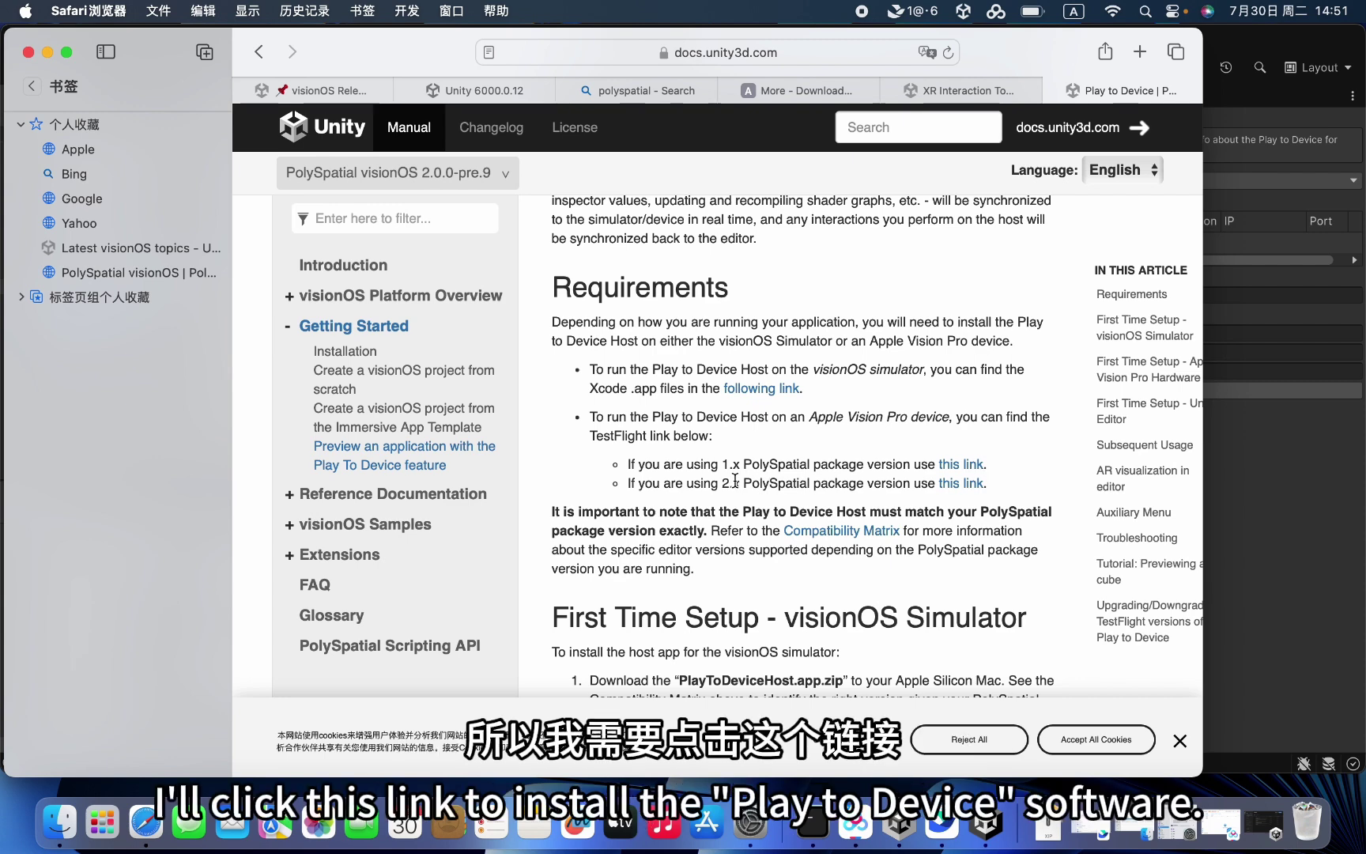
Follow the TestFlight link for PolySpatial 2.x, view Play To Device v2 and the TestFlight app's icon, and close TestFlight.
left_click(959, 482)
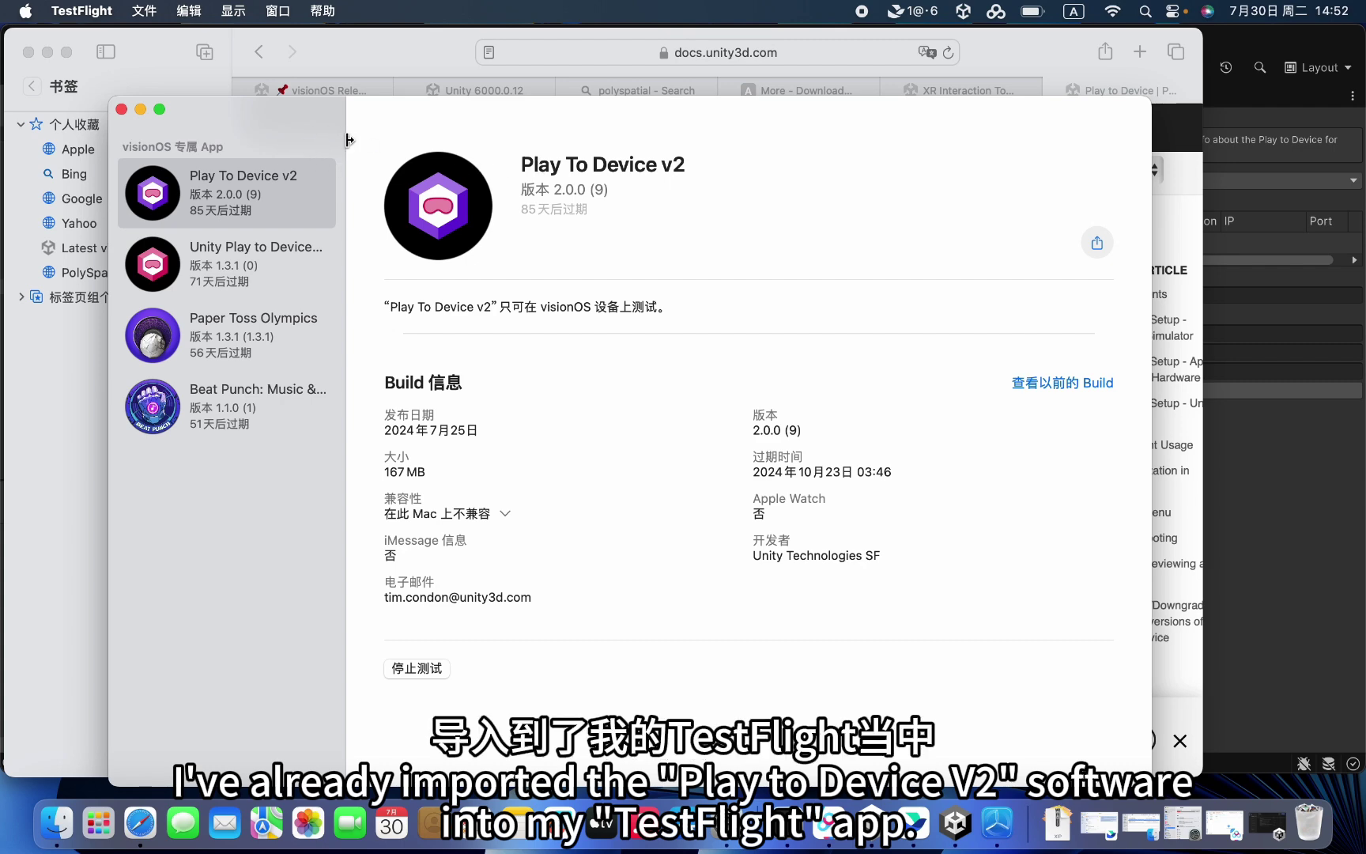
left_click(98, 822)
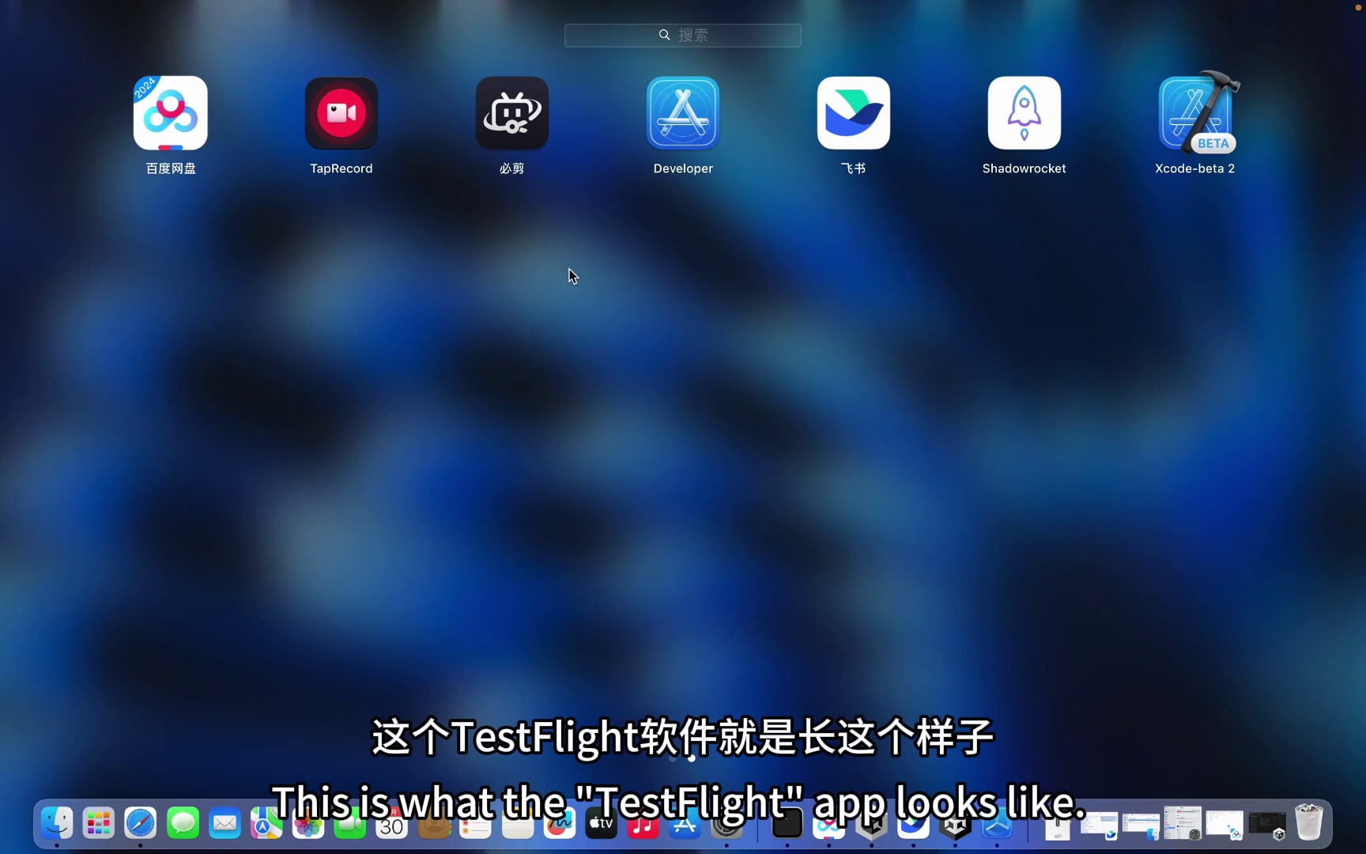
scroll(569, 269, "left", 5)
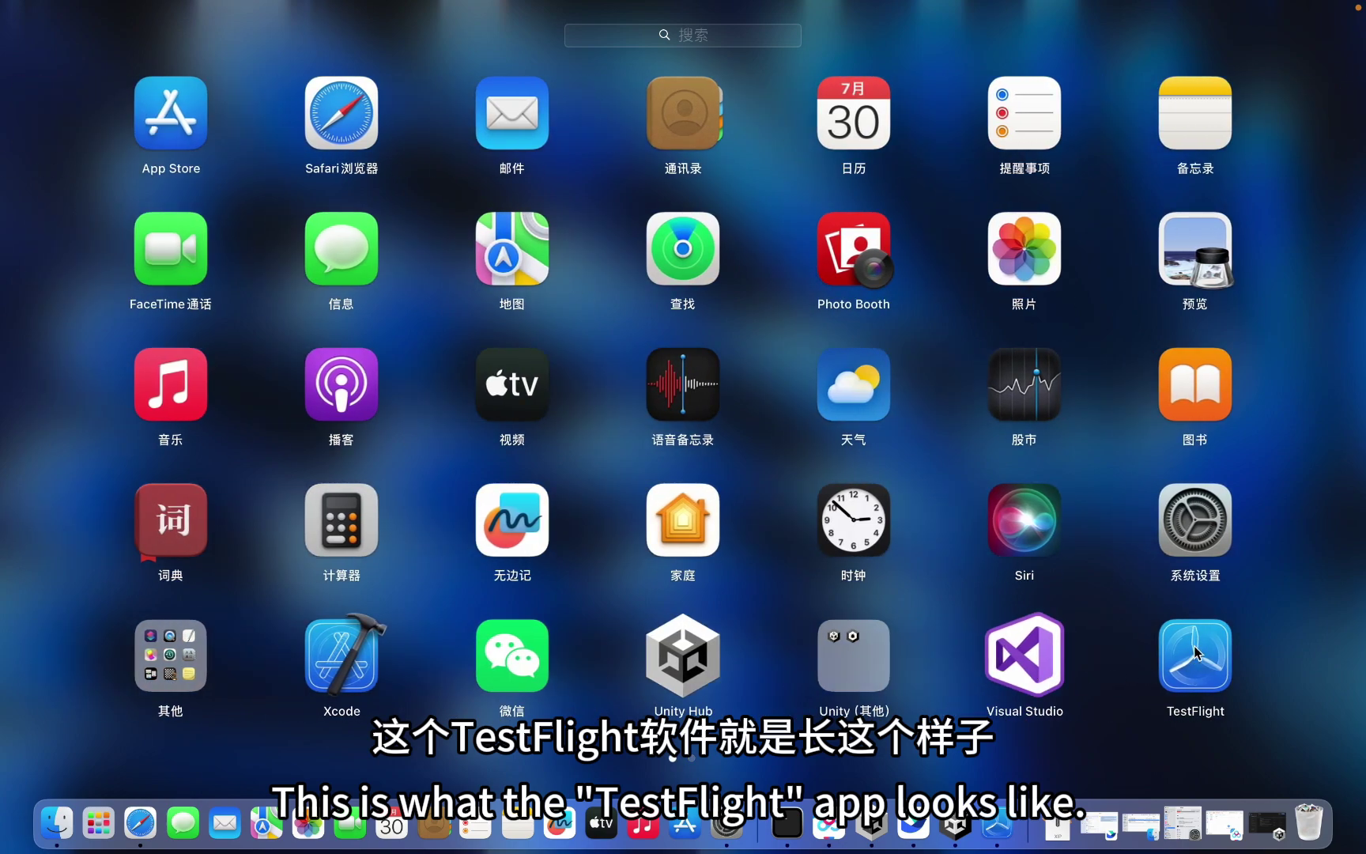
left_click(997, 823)
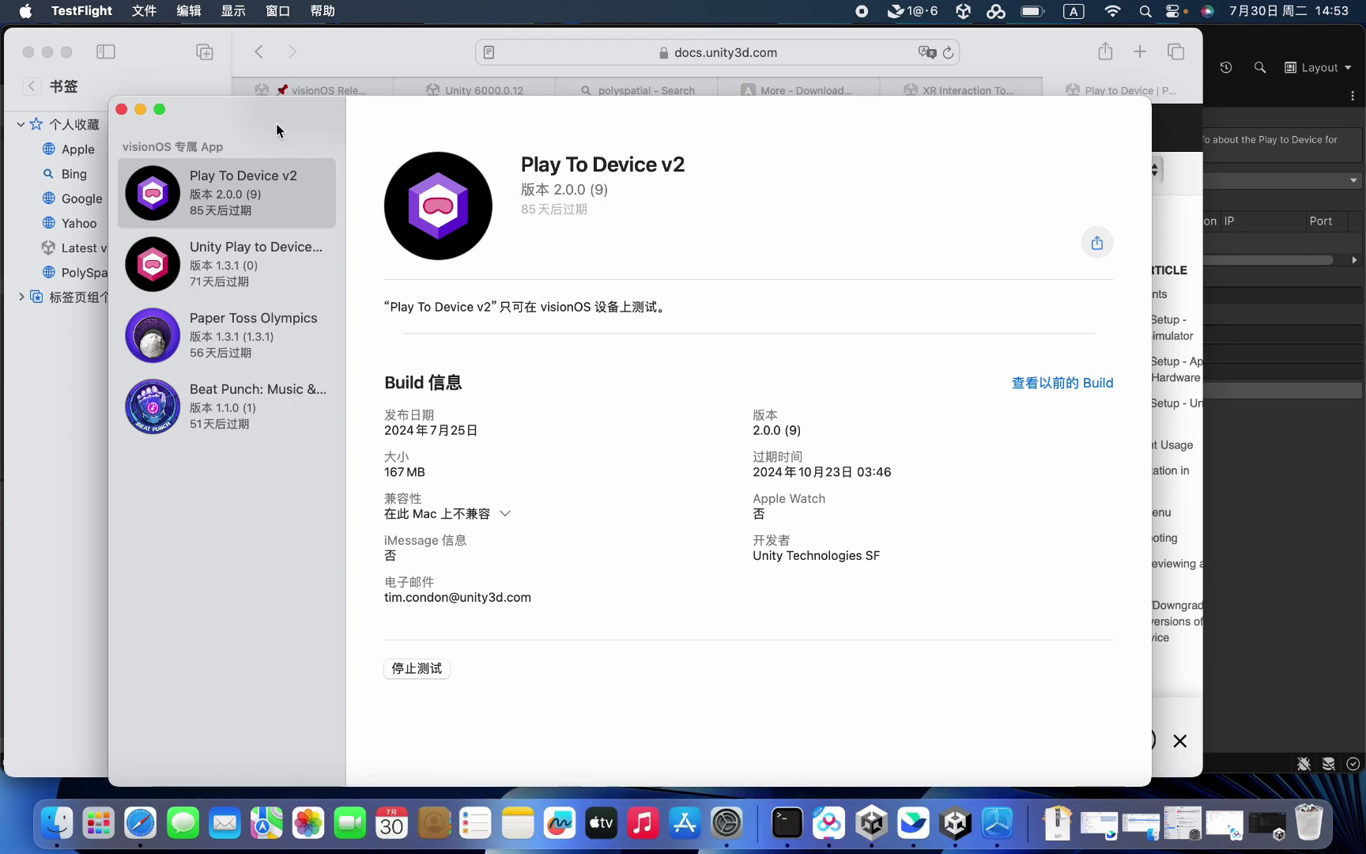
left_click(121, 109)
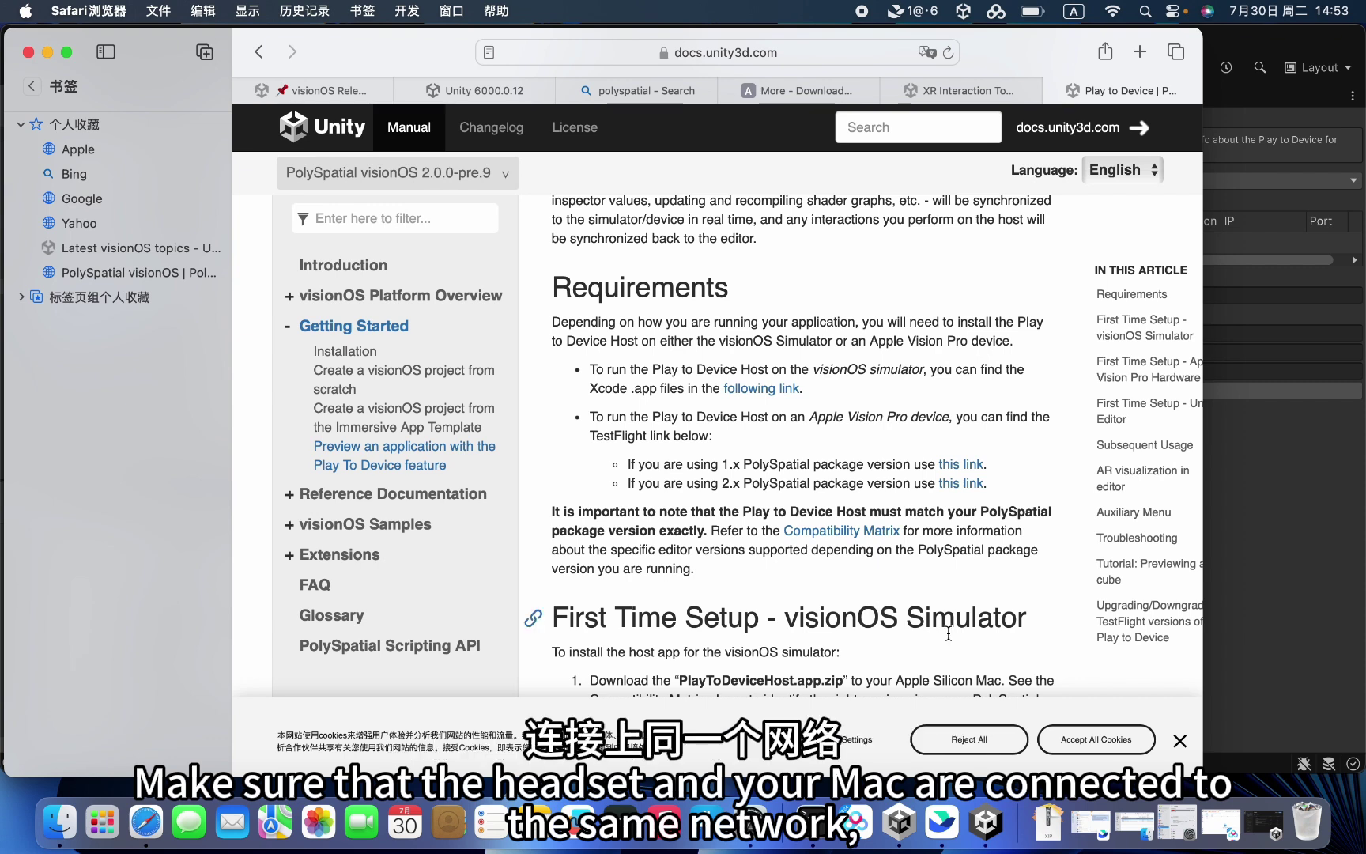
Switch back to Unity, set the direct connection's Host IP to 192.168.3.68 and add the device.
left_click(986, 823)
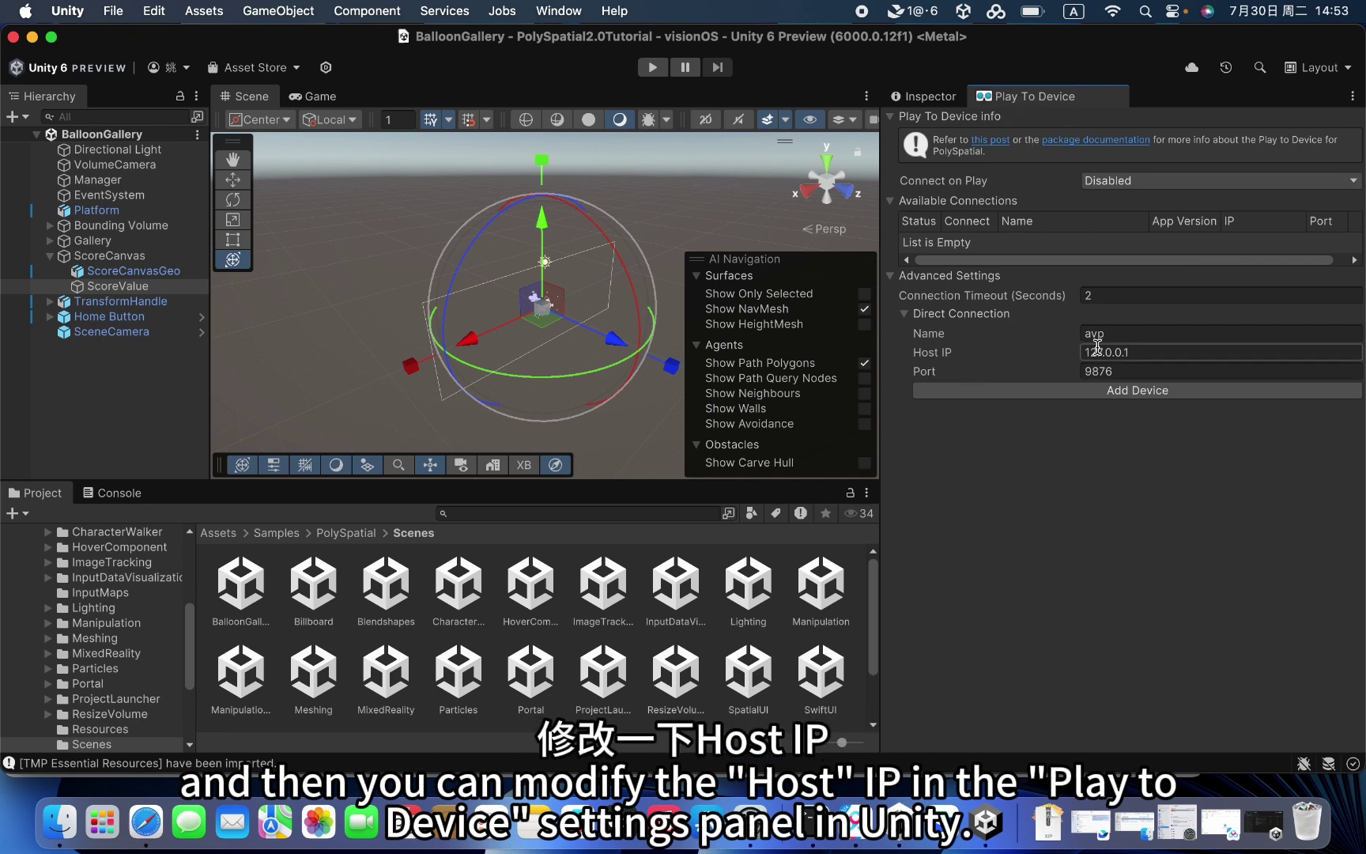
left_click(1143, 348)
key("BackSpace")
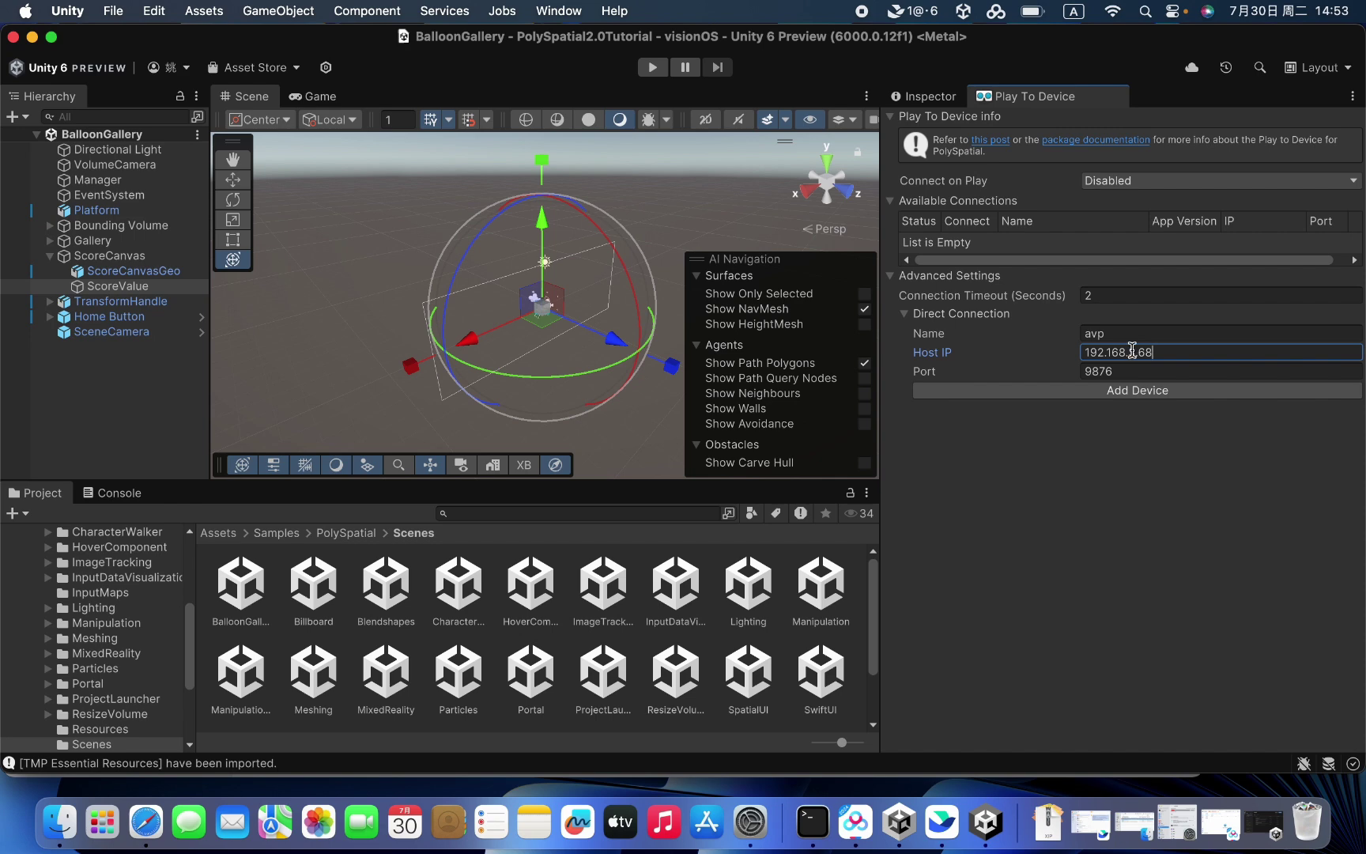
left_click_drag(1159, 353, 1083, 360)
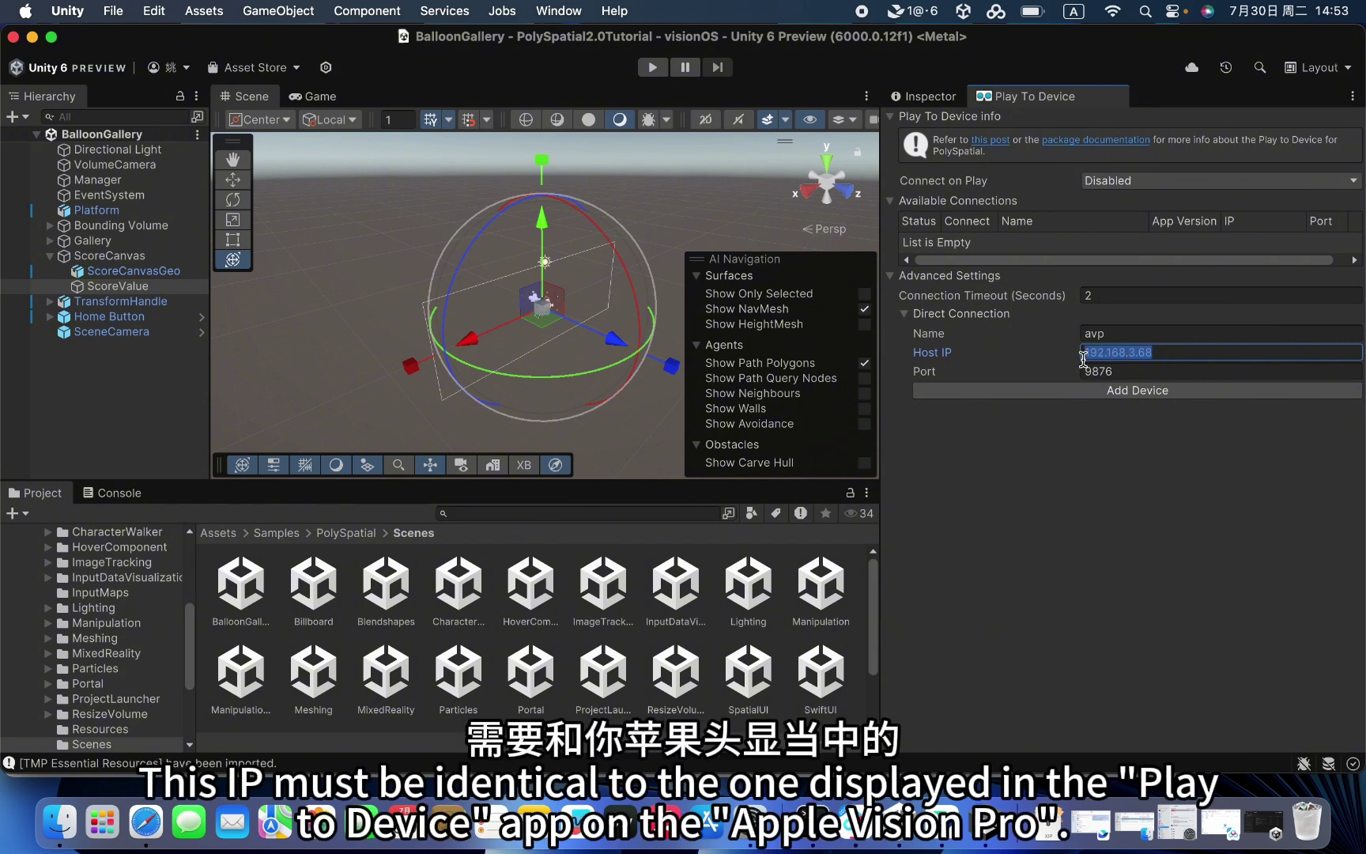
key("Tab")
left_click(1171, 353)
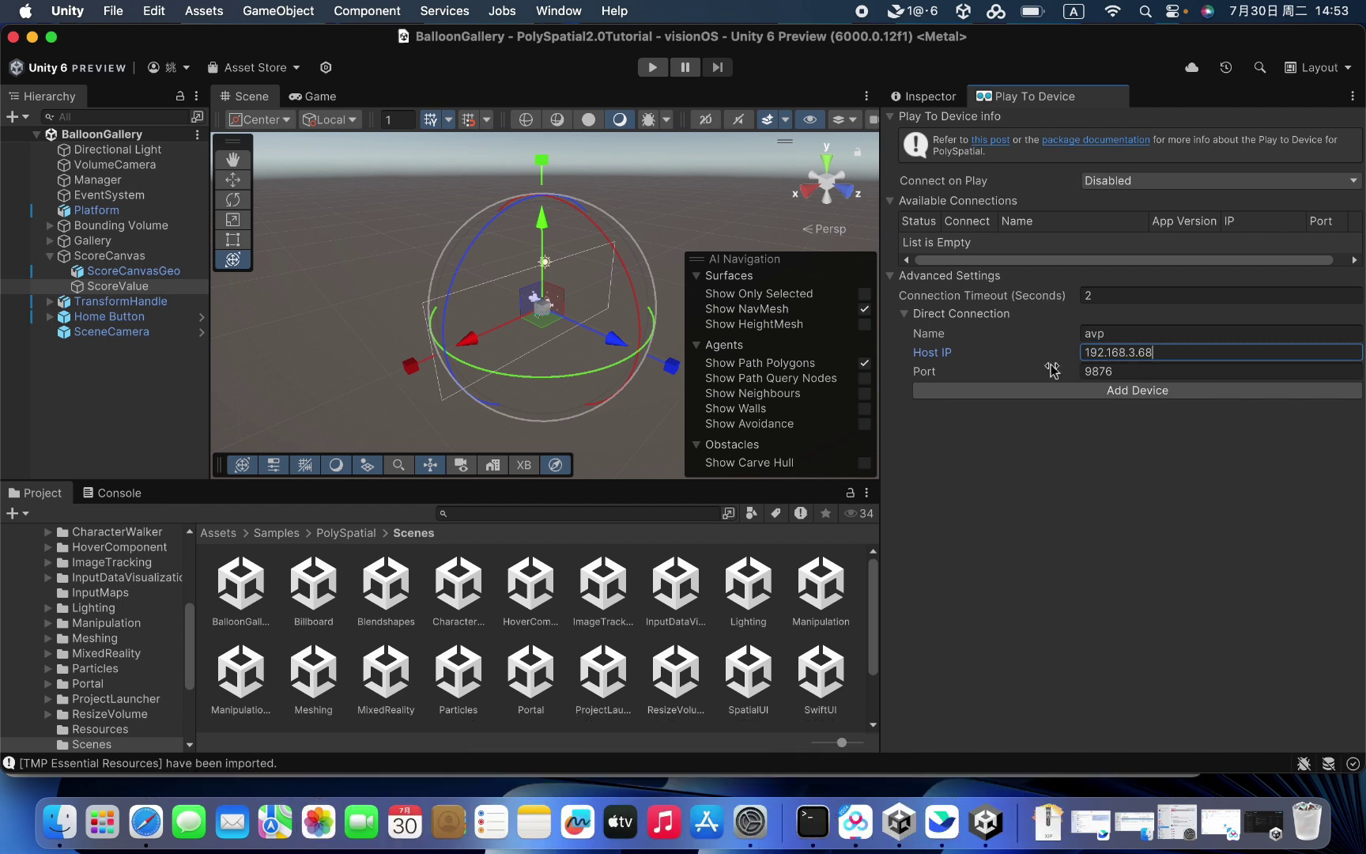
left_click(1074, 394)
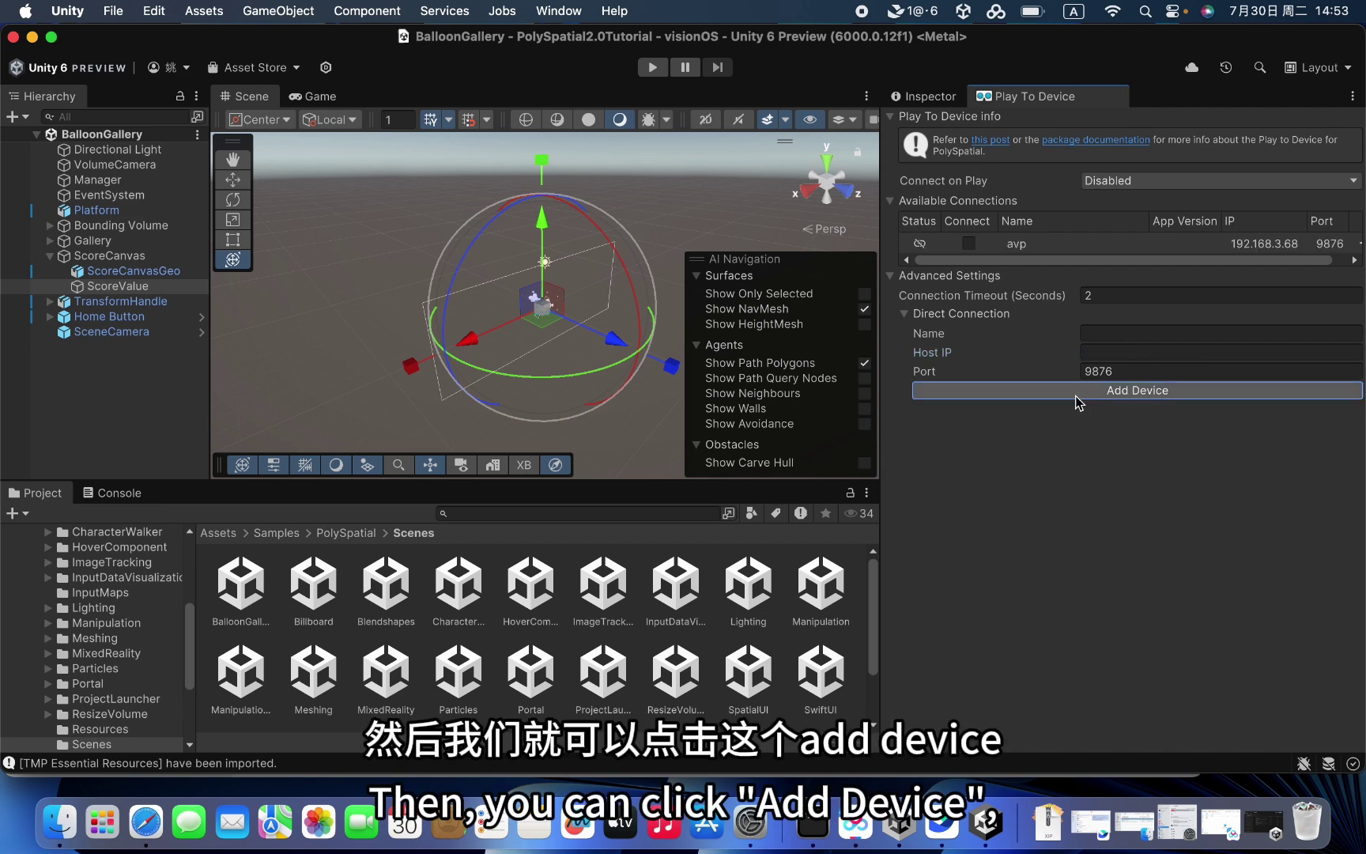
Select the avp device for connection and set Connect on Play to Enabled.
left_click_drag(1053, 260, 1100, 260)
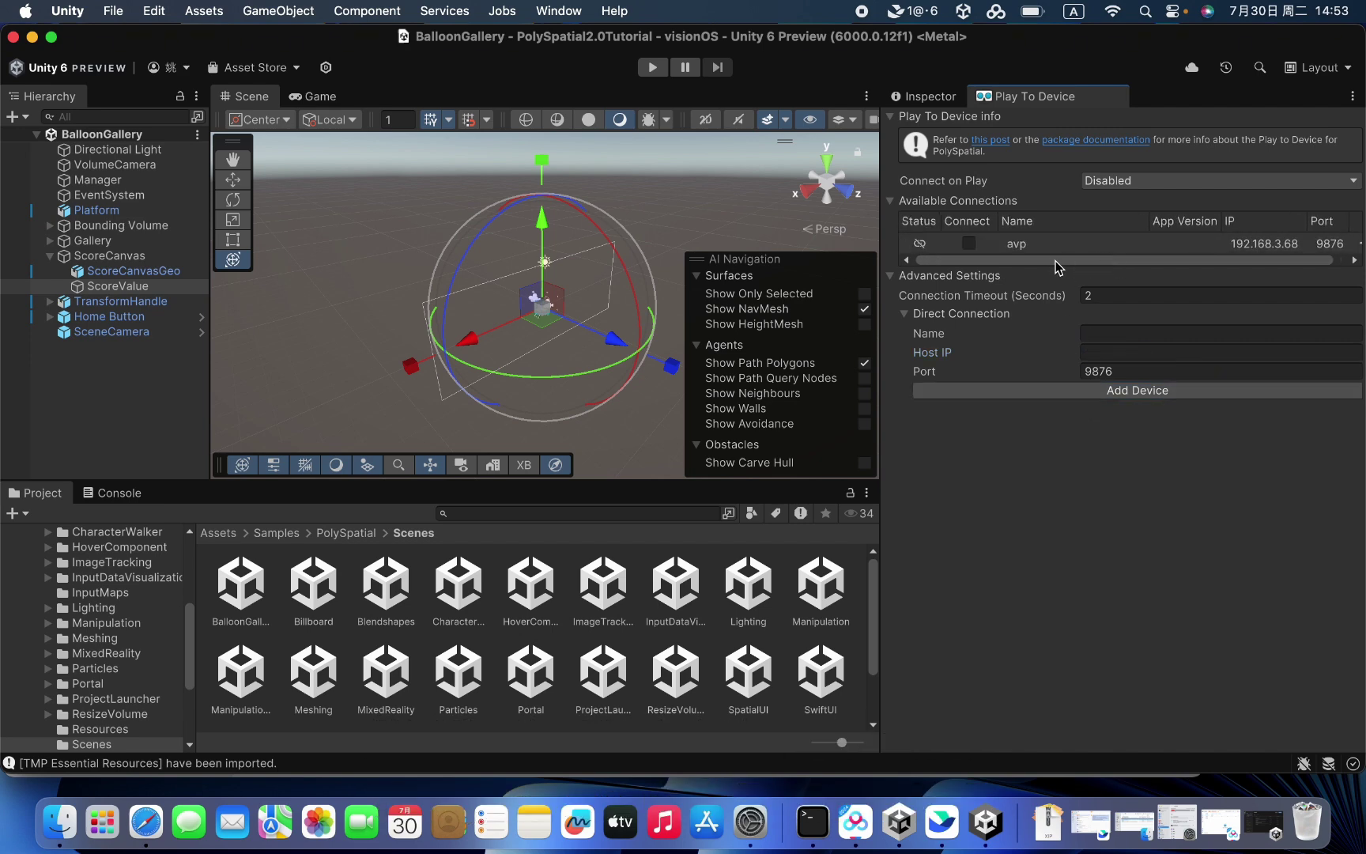
left_click(969, 244)
left_click(1138, 181)
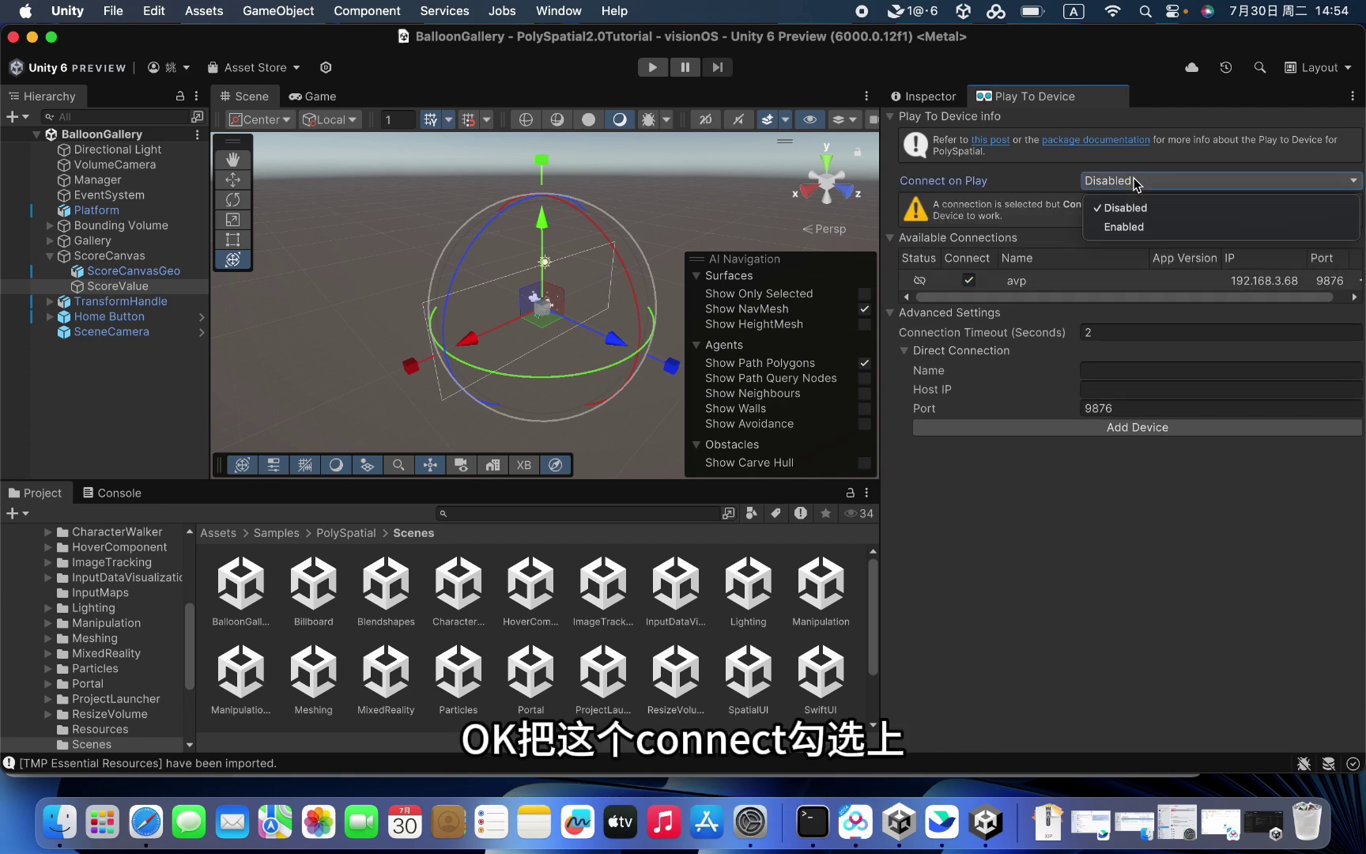
left_click(971, 185)
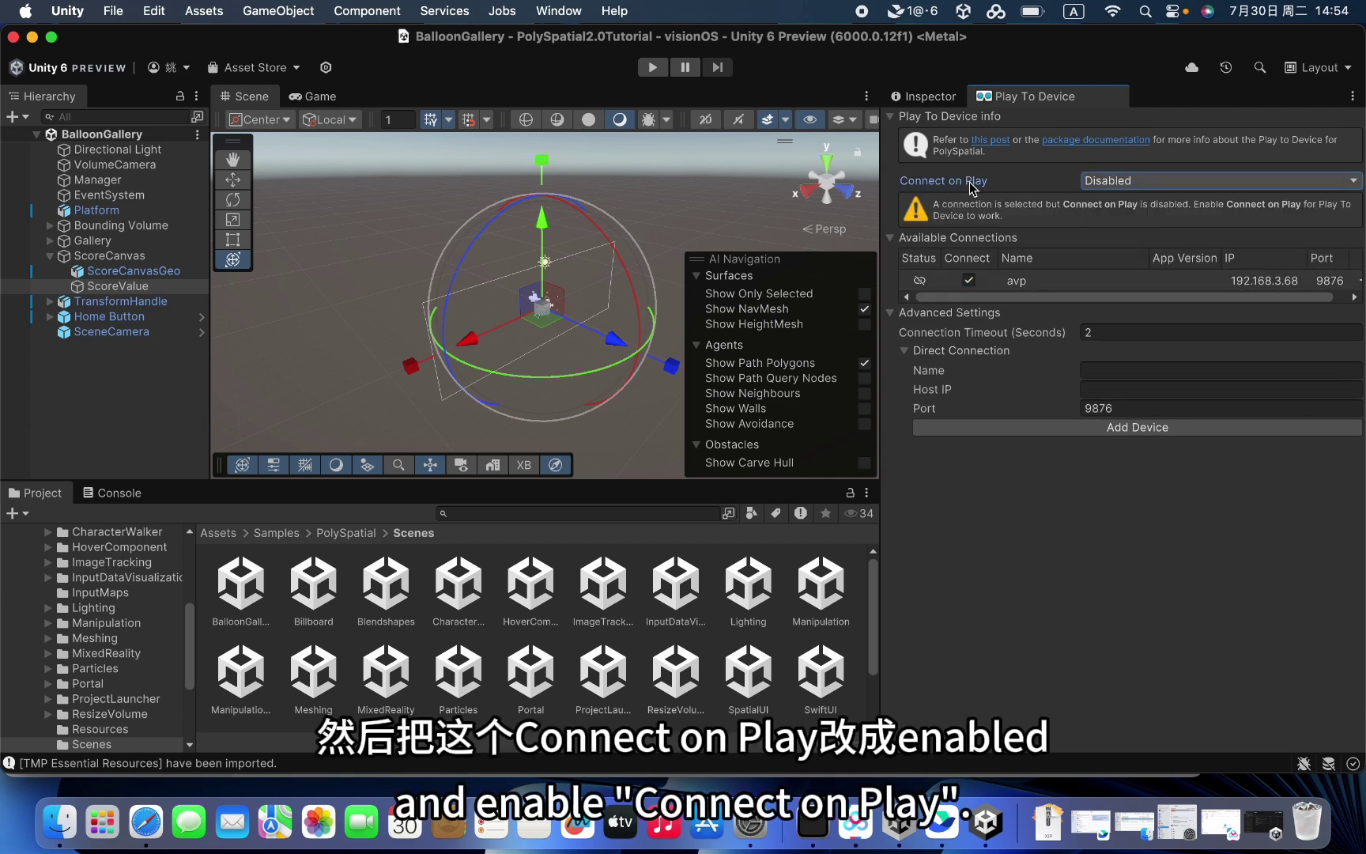
left_click(1098, 182)
left_click(1121, 226)
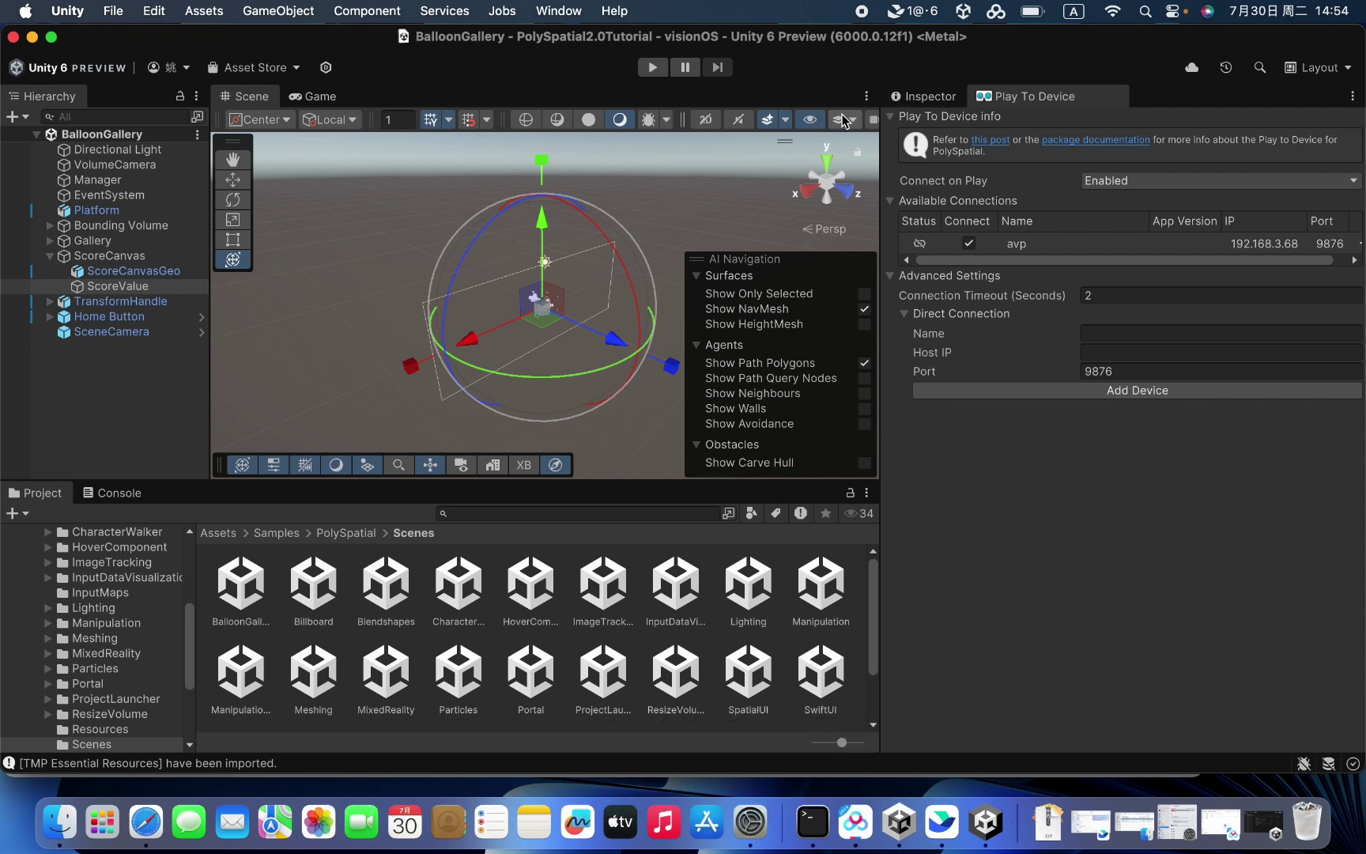
Select all sample scenes in the PolySpatial Scenes folder, from BalloonGallery through XRIDebug.
left_click(242, 581)
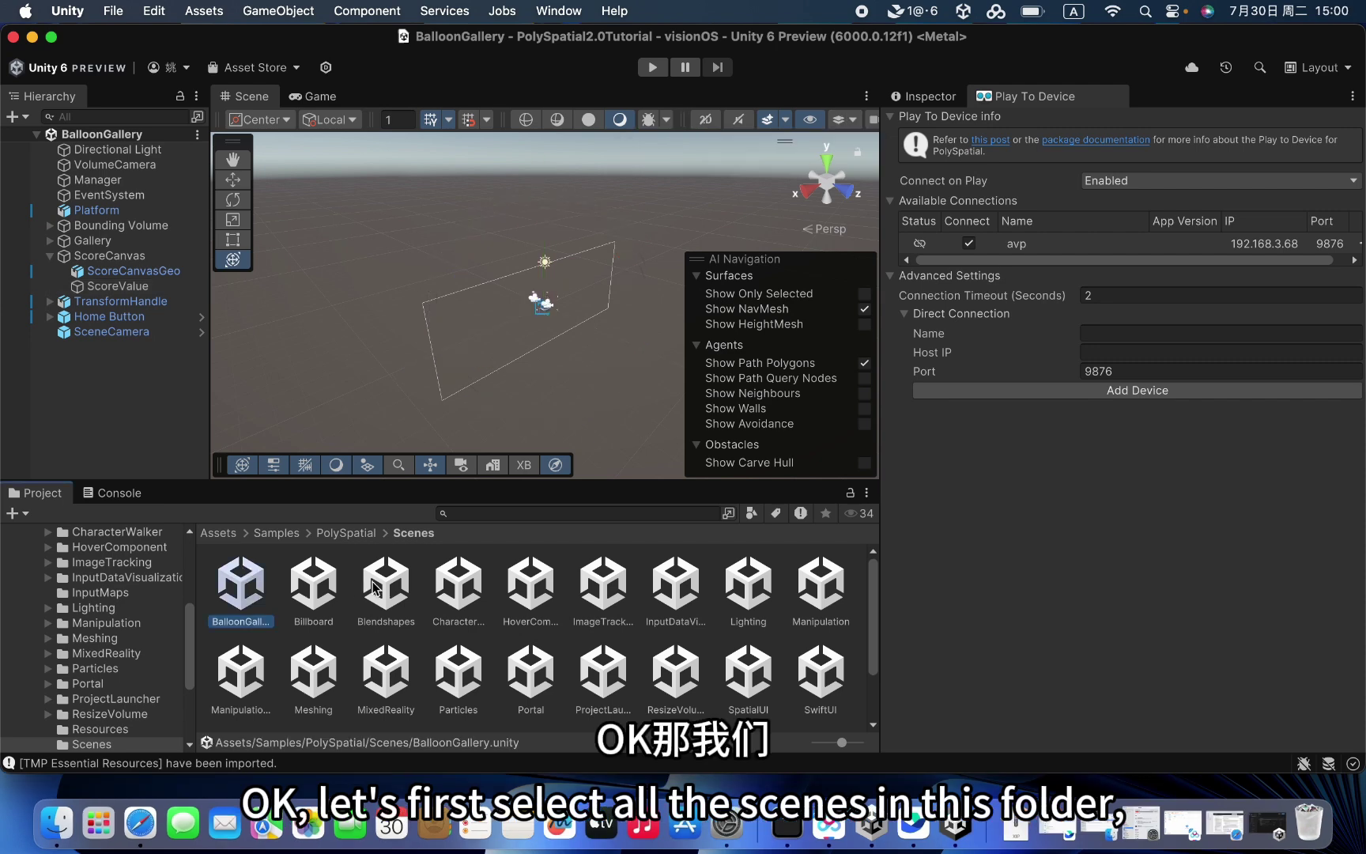
scroll(375, 601, "down", 3)
left_click(302, 694, "shift")
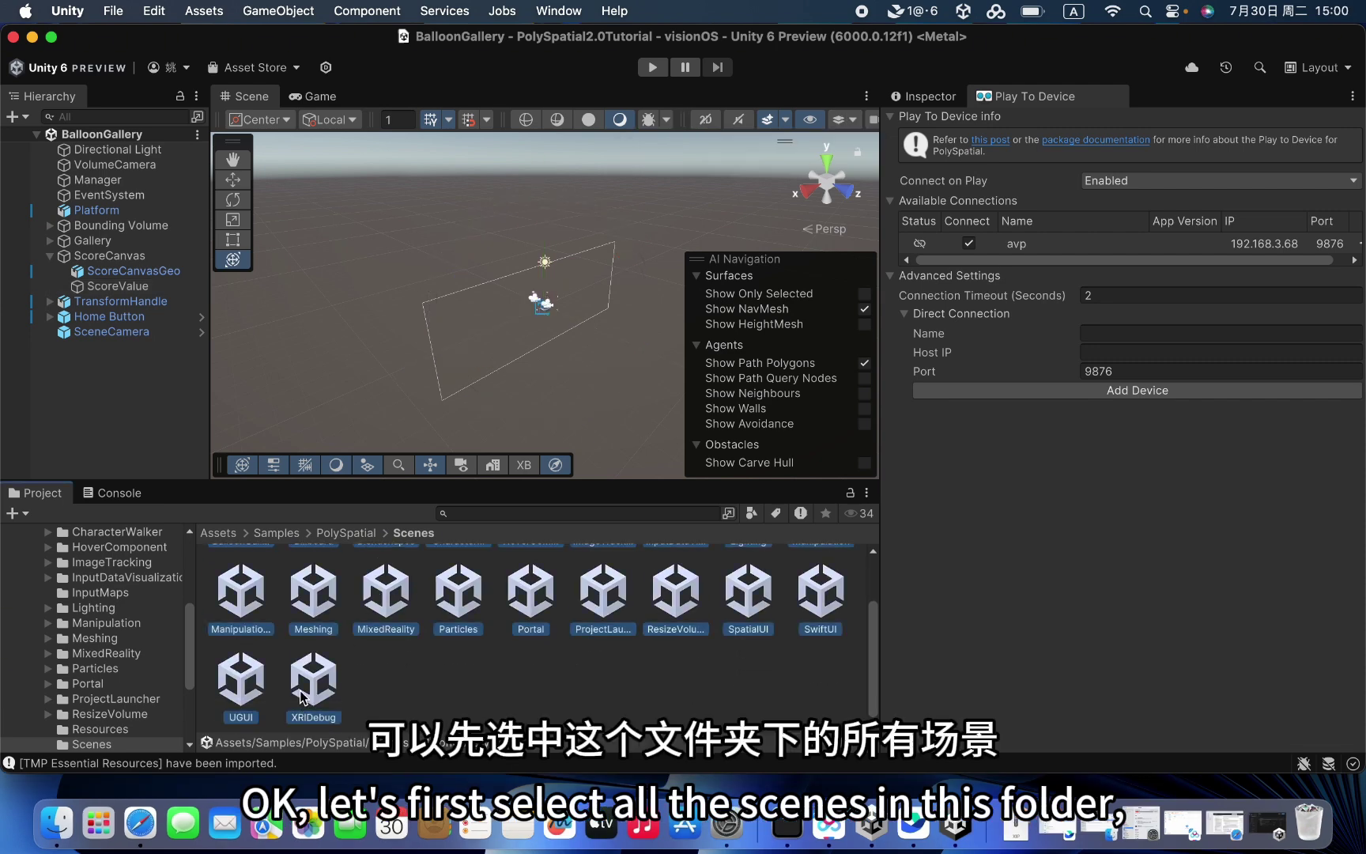
scroll(362, 592, "up", 2)
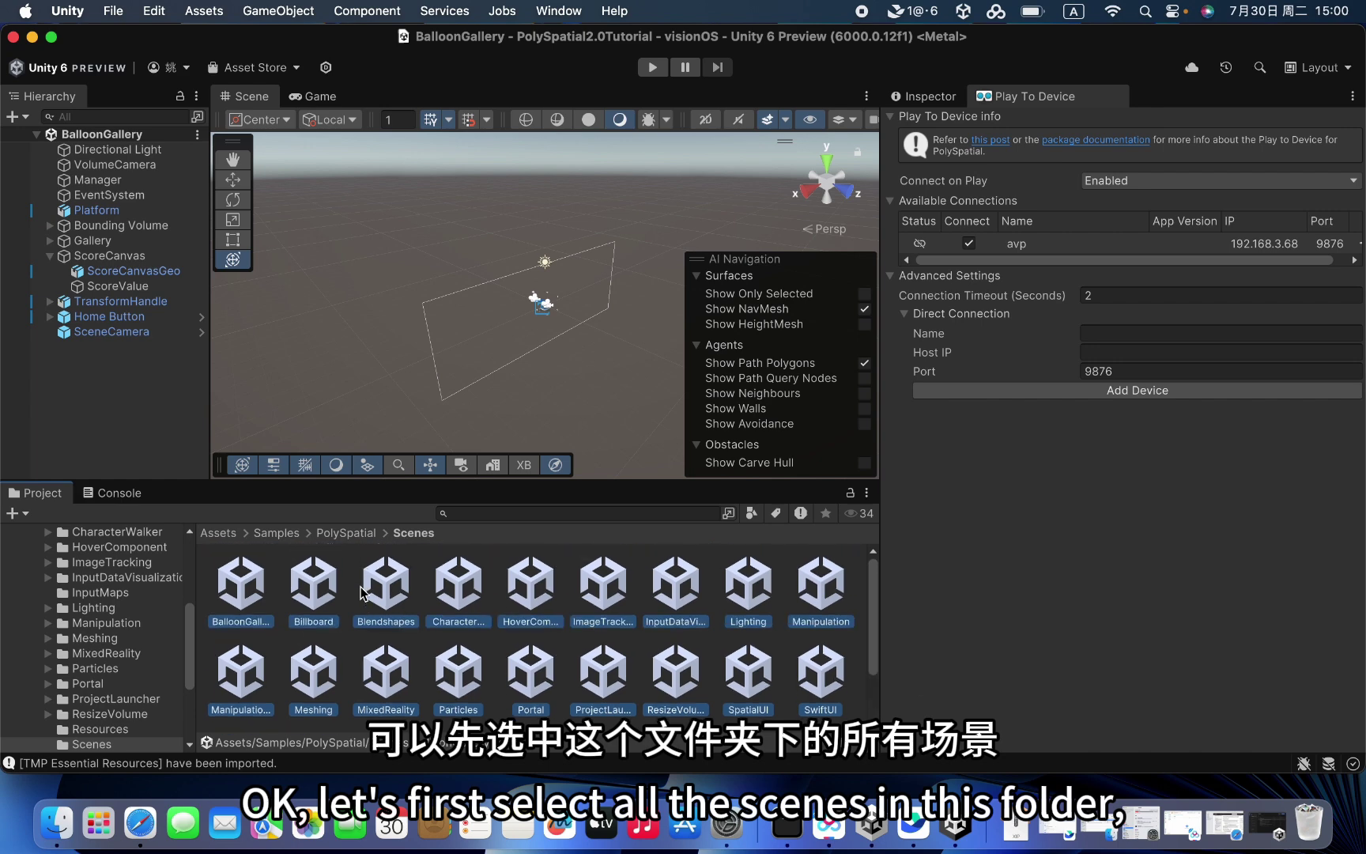
Open the shared Scene List in Build Profiles and remove the default Scenes/SampleScene.
left_click(113, 11)
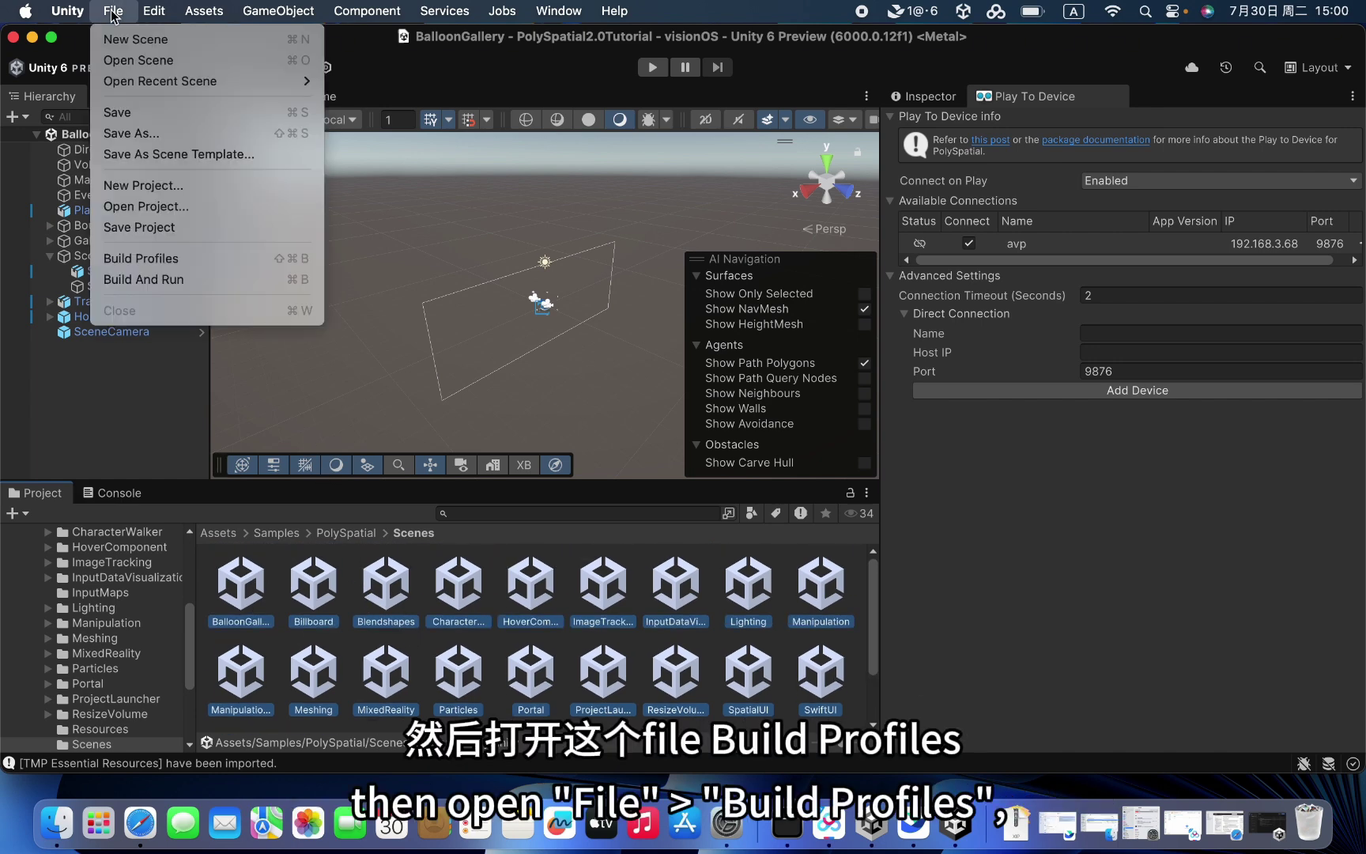
left_click(164, 260)
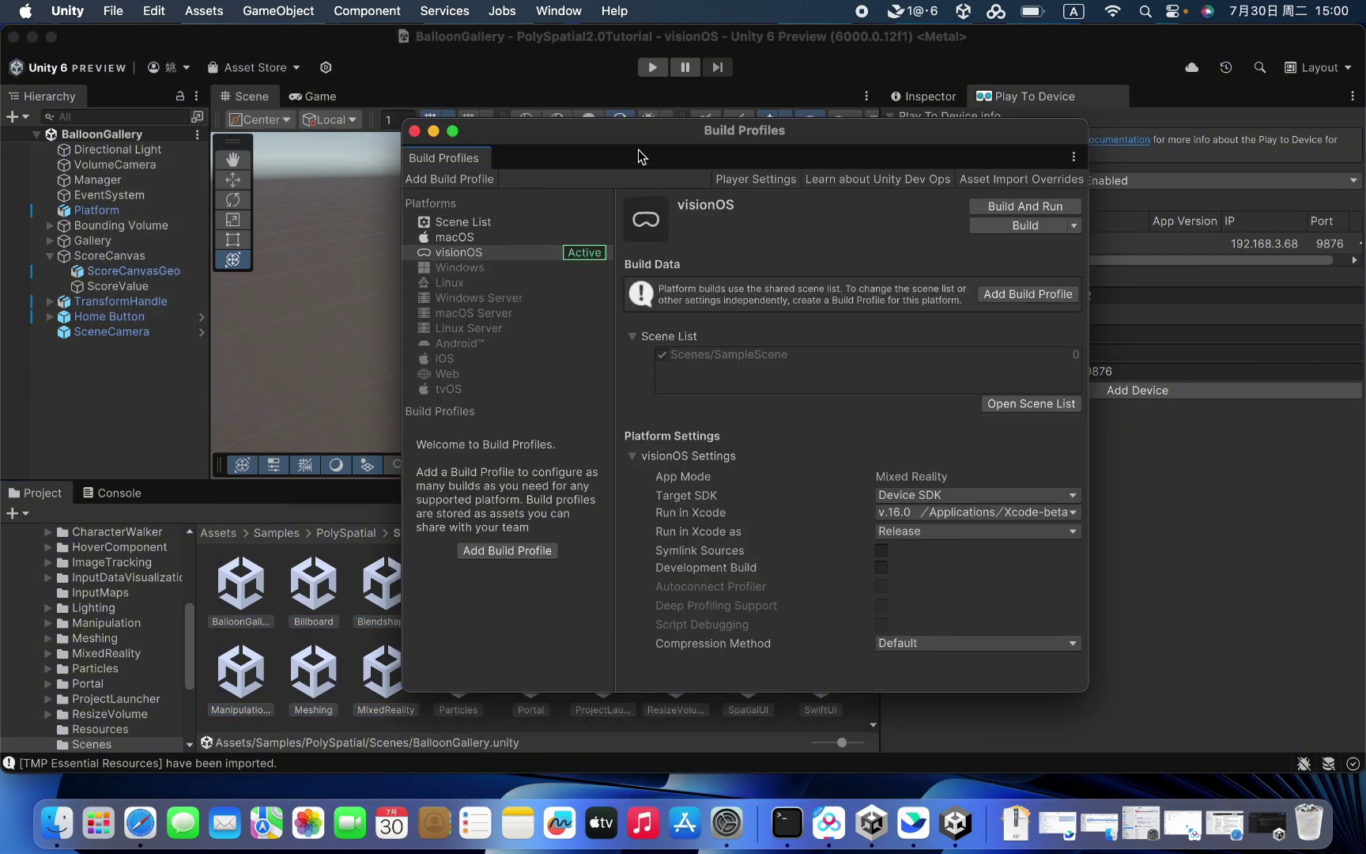
left_click_drag(637, 135, 712, 161)
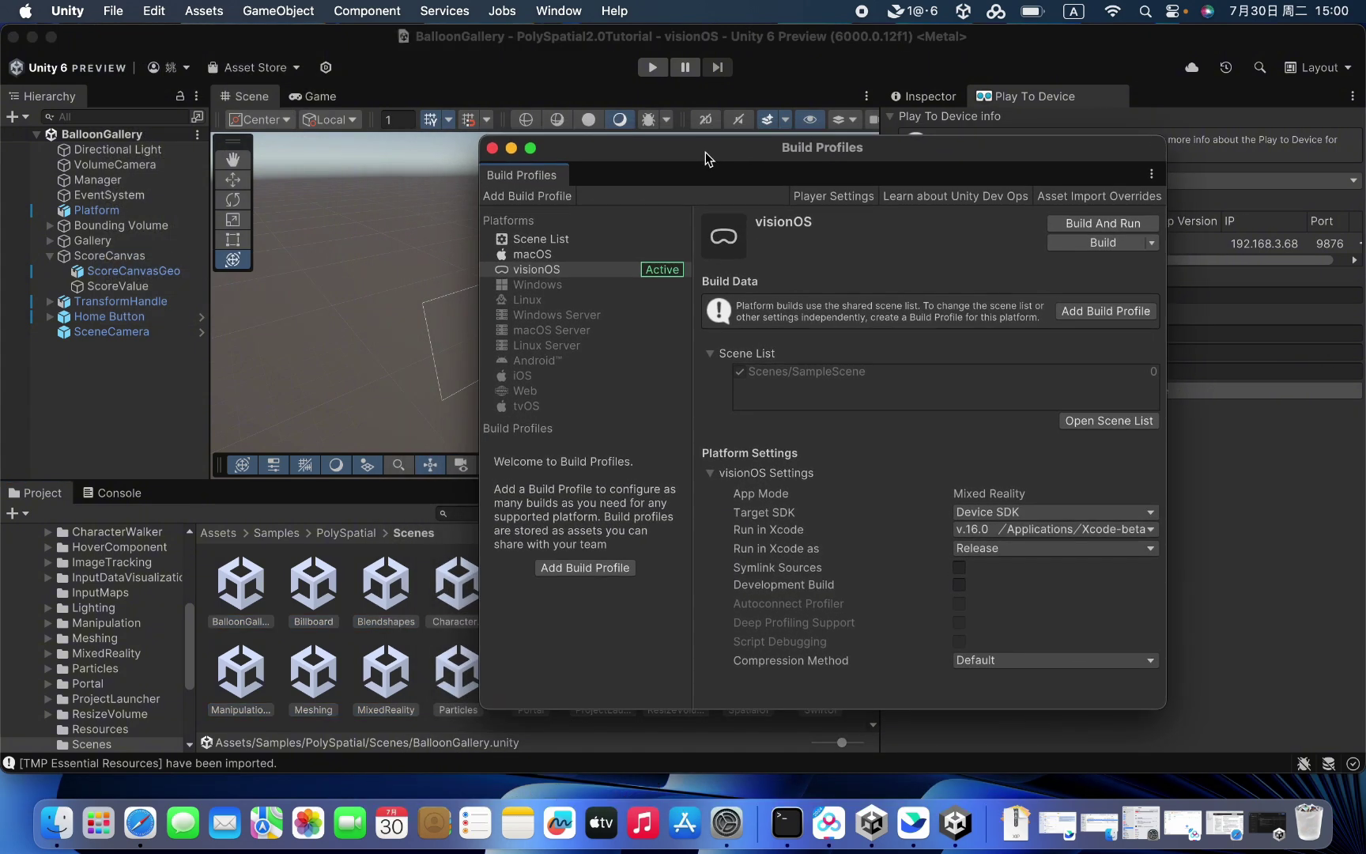
left_click(553, 243)
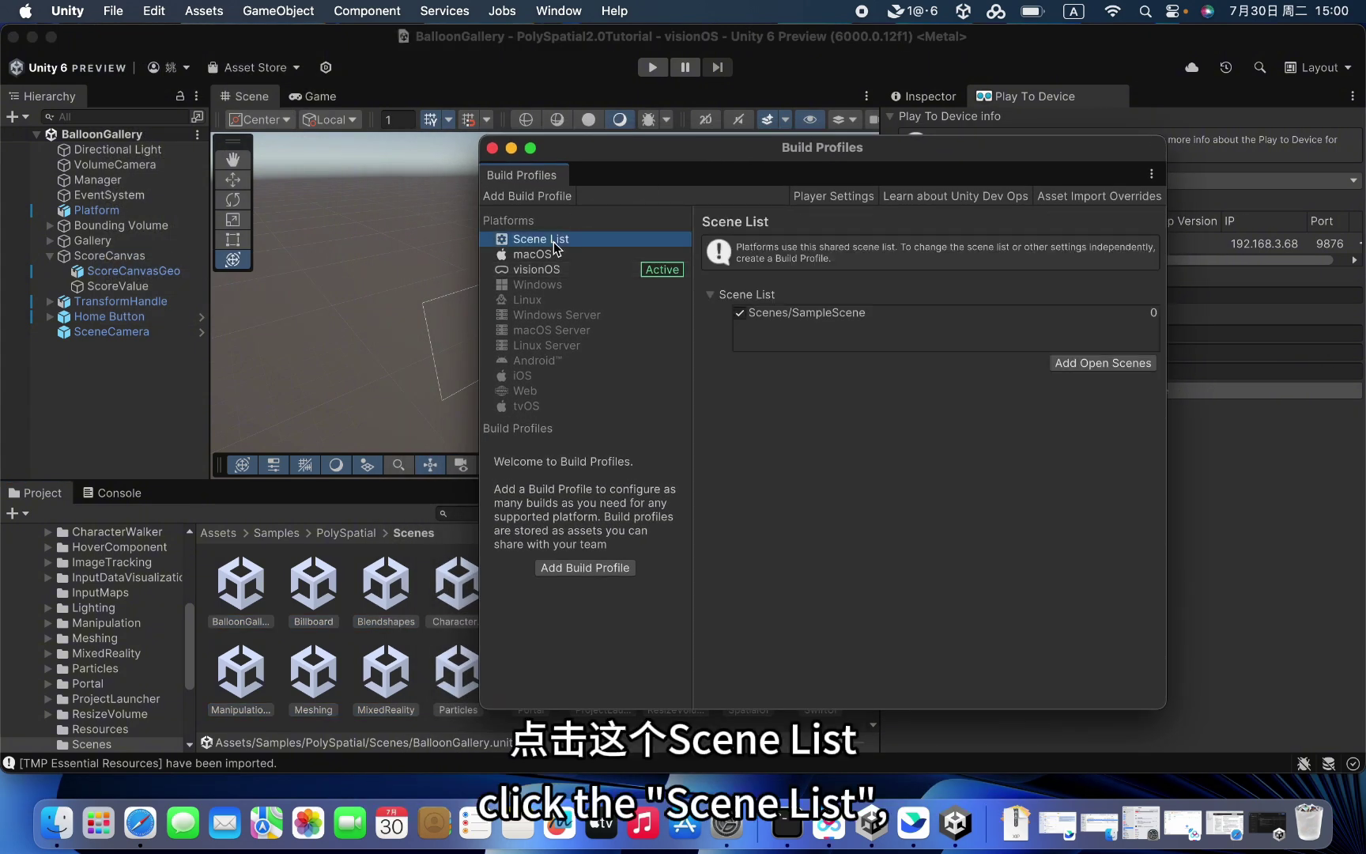
right_click(807, 316)
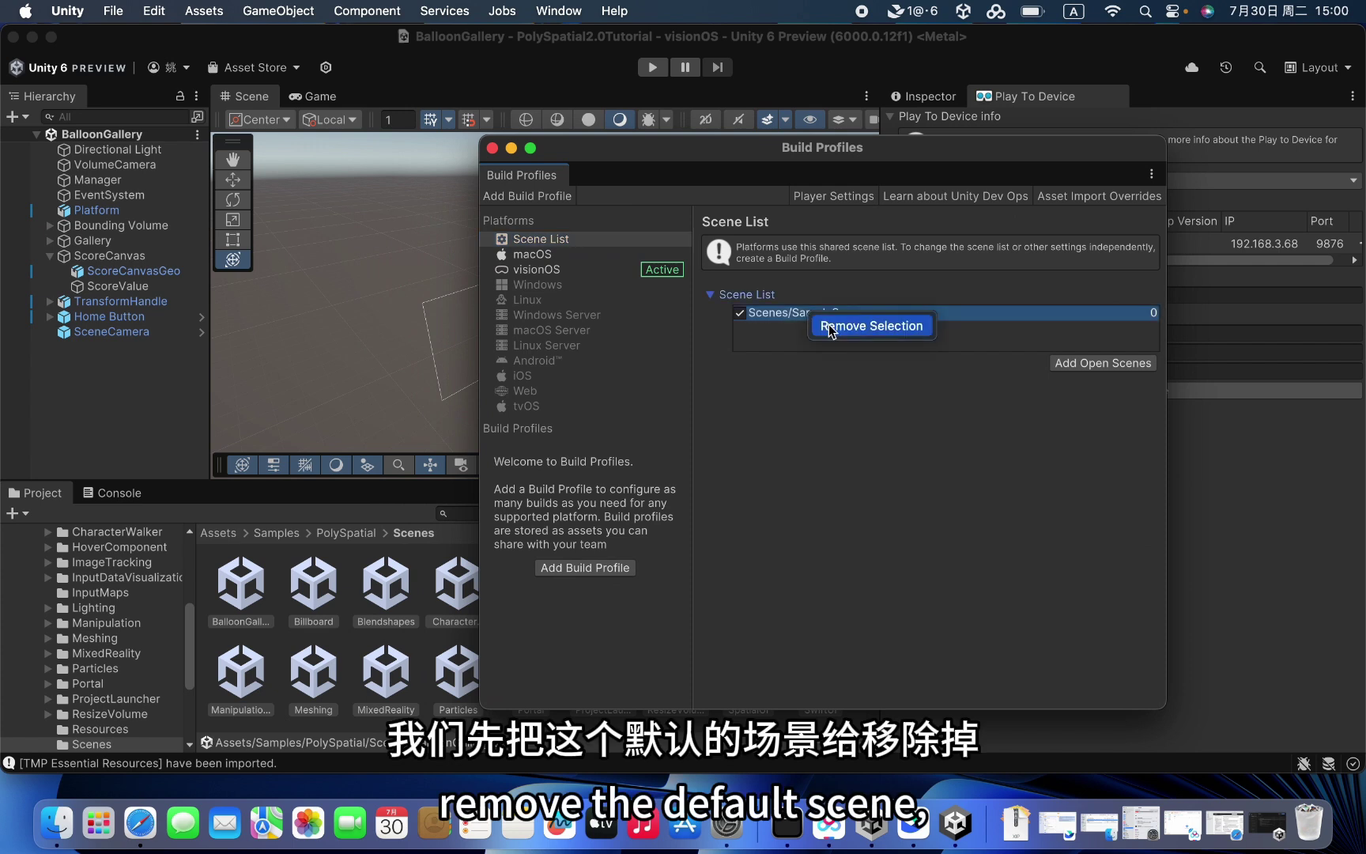
left_click(829, 324)
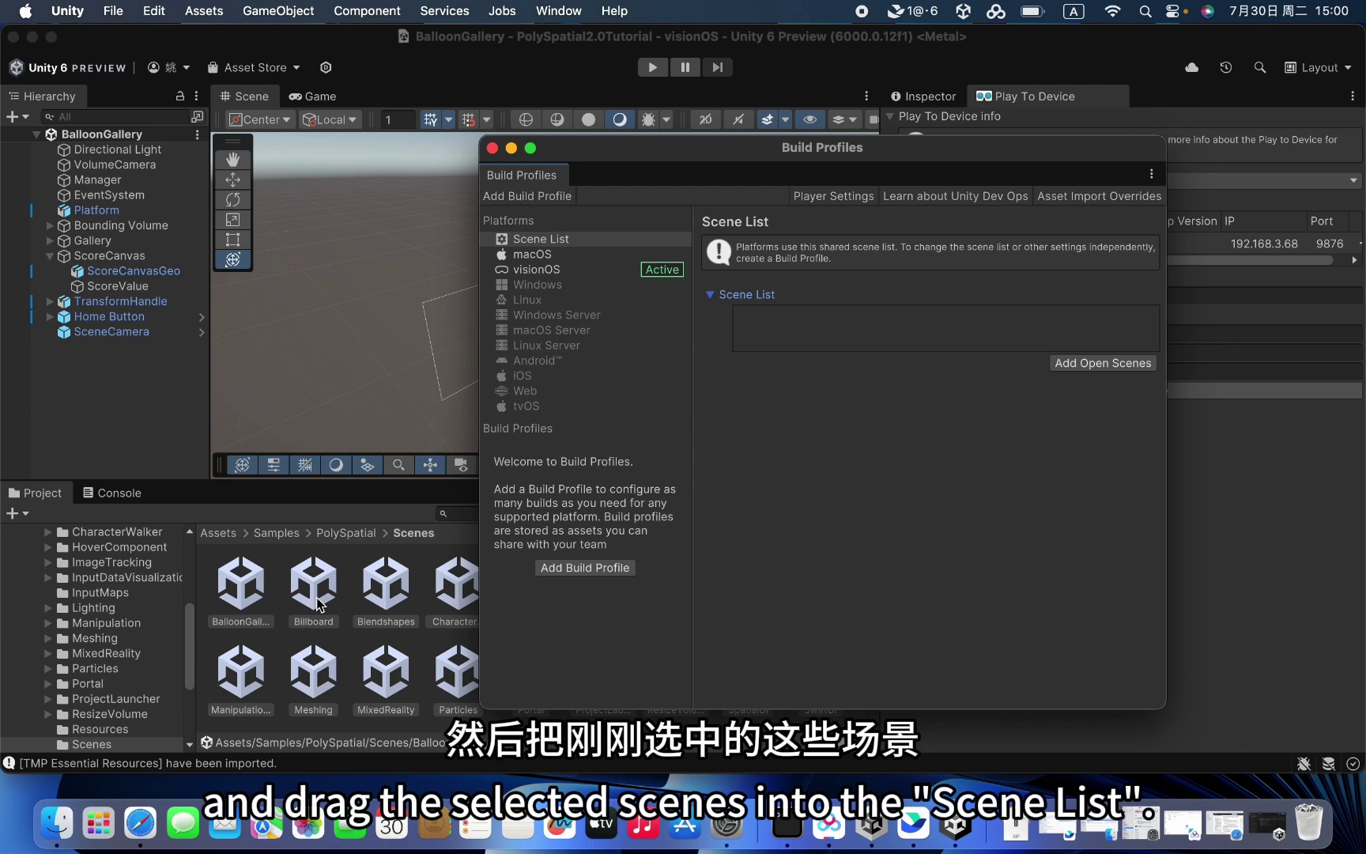
Add the selected PolySpatial sample scenes to the Scene List and move ProjectLauncher to the top.
left_click_drag(319, 605, 824, 320)
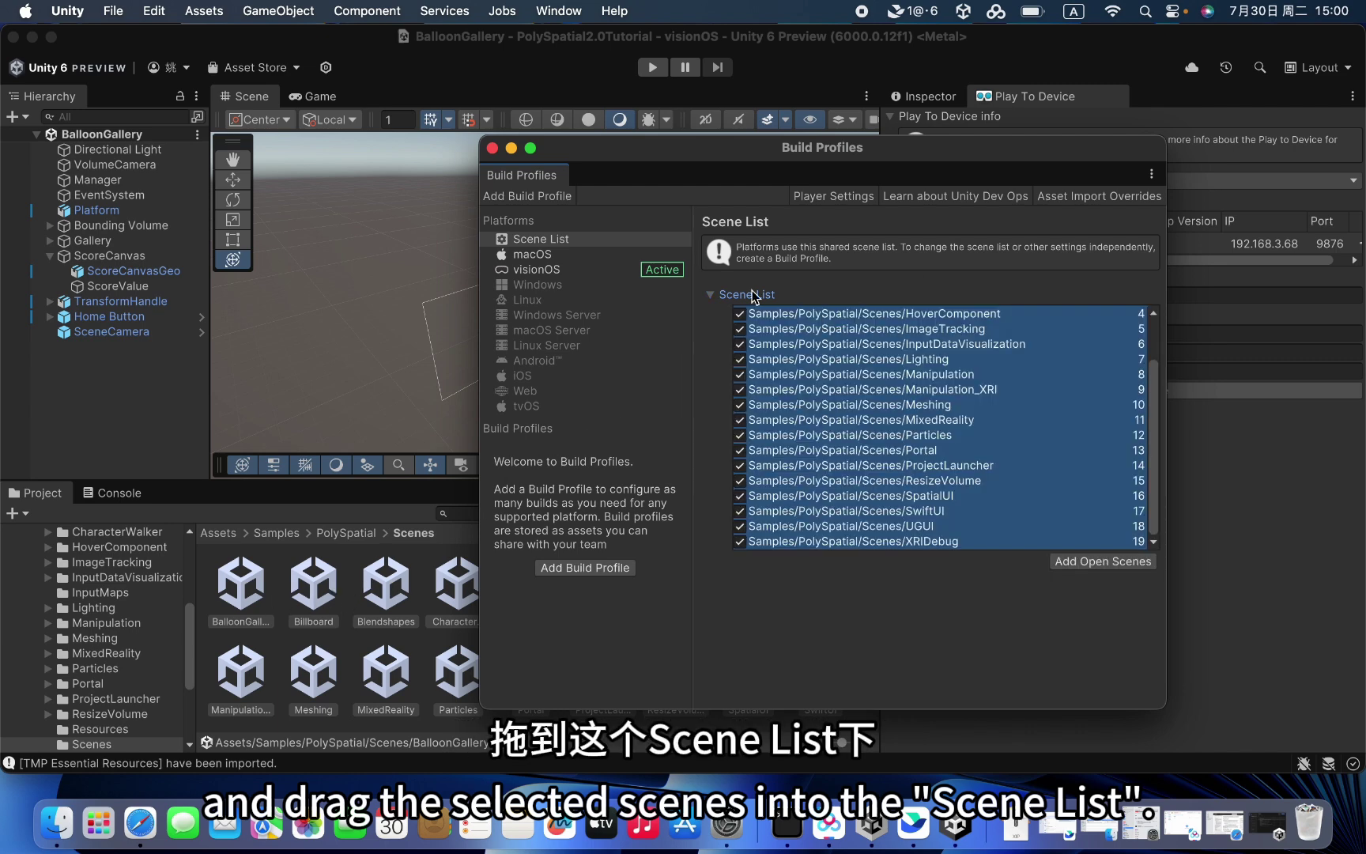
left_click(819, 362)
left_click(842, 465)
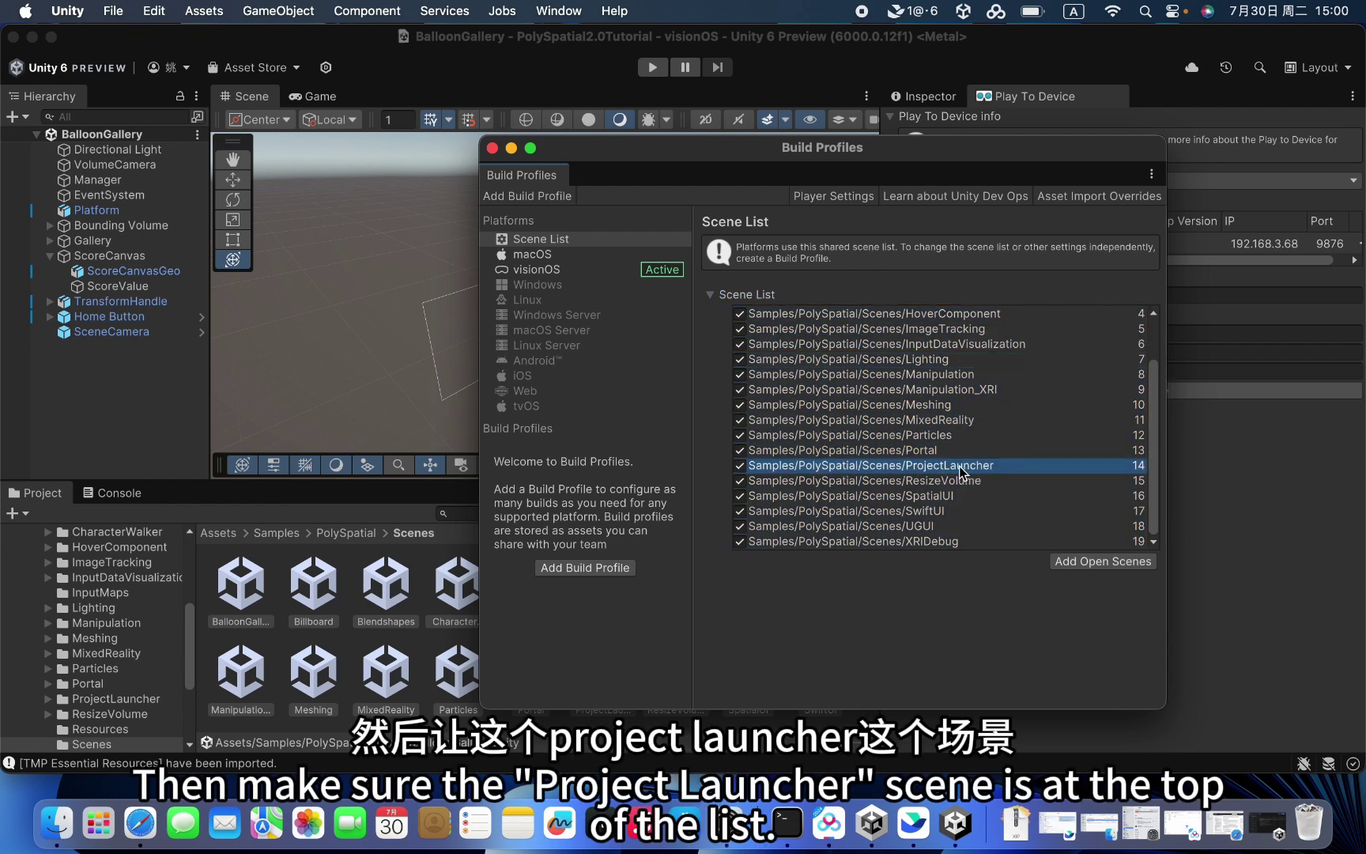
left_click_drag(962, 471, 927, 316)
scroll(929, 315, "up", 2)
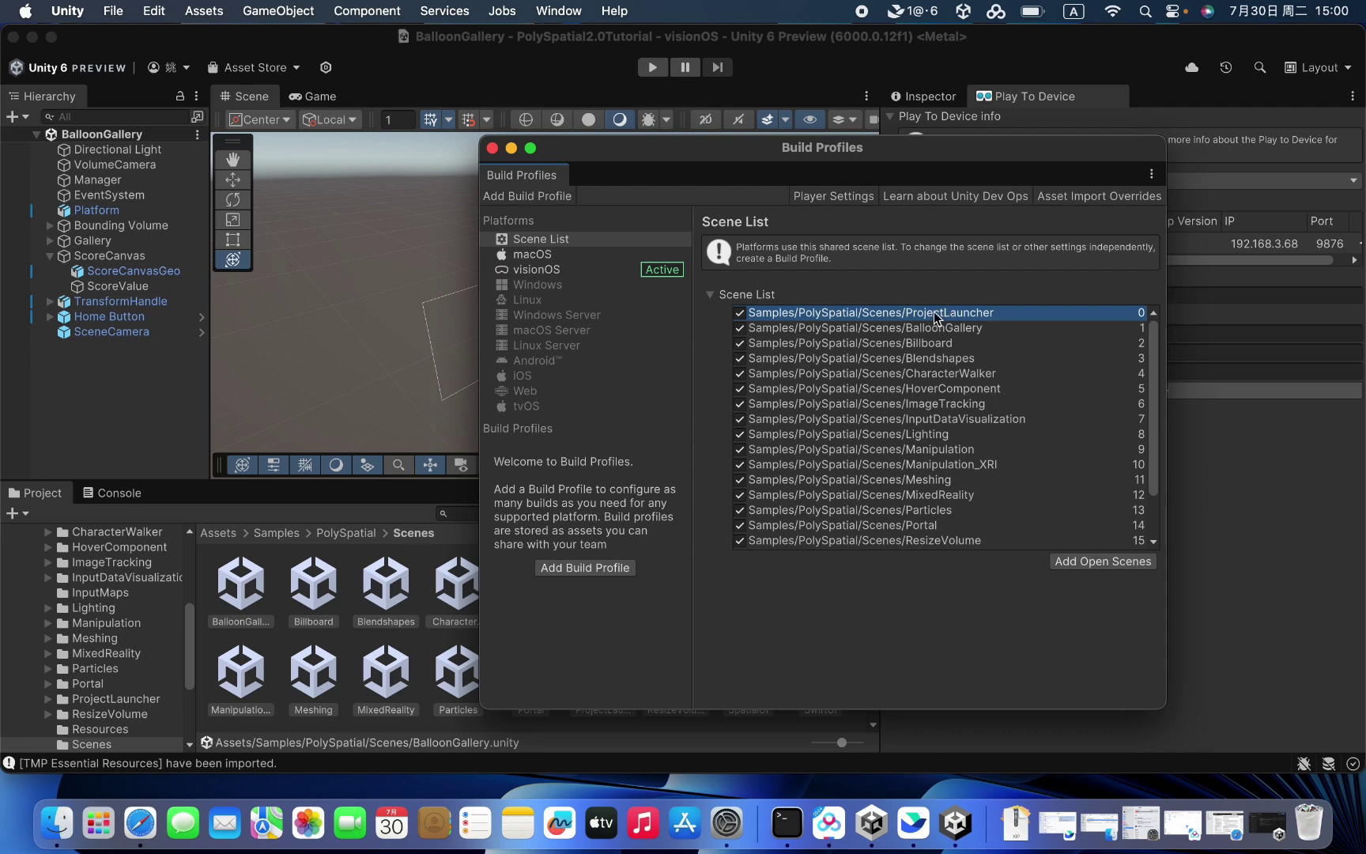
left_click(911, 332)
left_click(928, 318)
scroll(913, 450, "down", 2)
scroll(913, 450, "up", 2)
Build the visionOS platform into a new folder named Build inside the PolySpatial2.0Tutorial project folder.
left_click(545, 256)
left_click(551, 272)
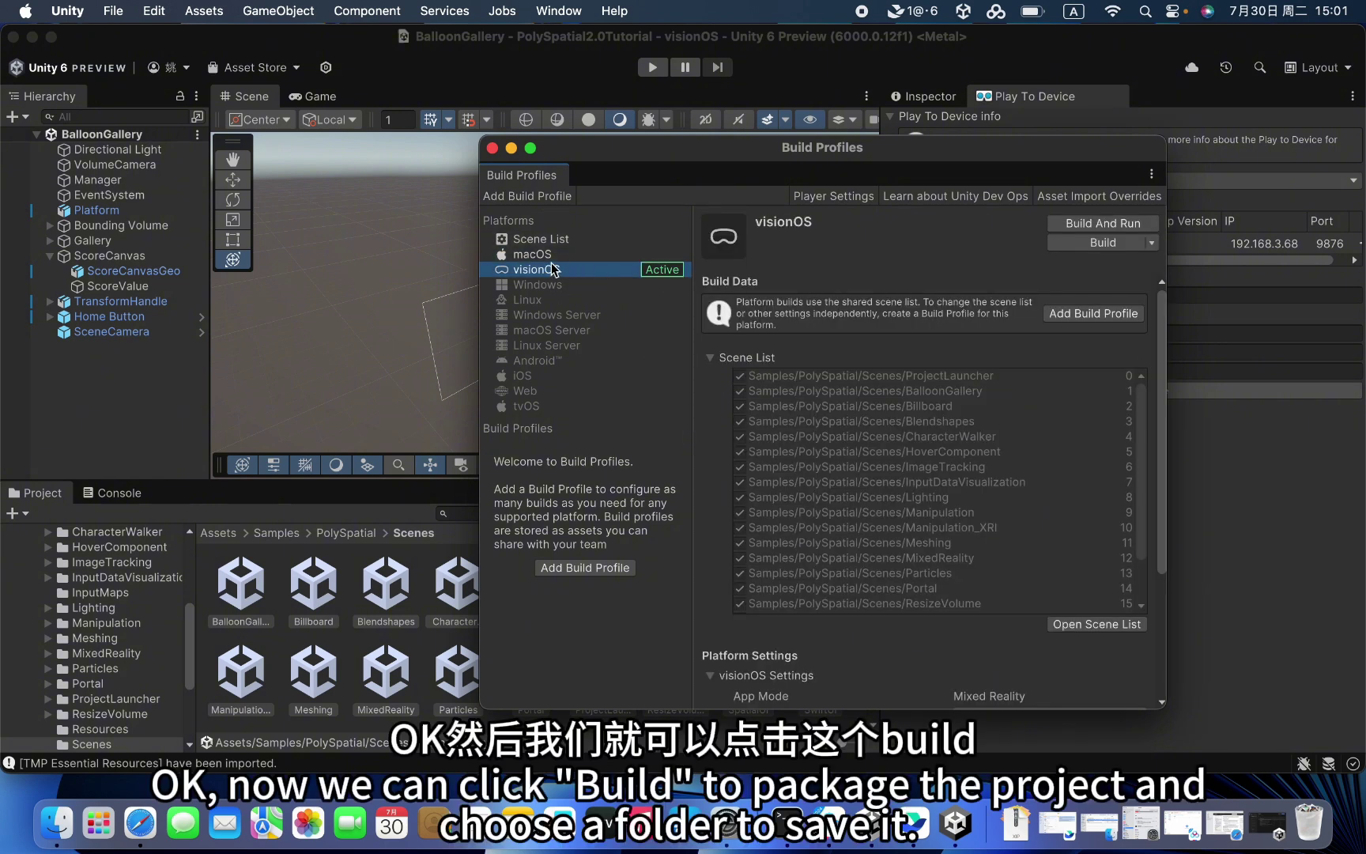
left_click(1090, 243)
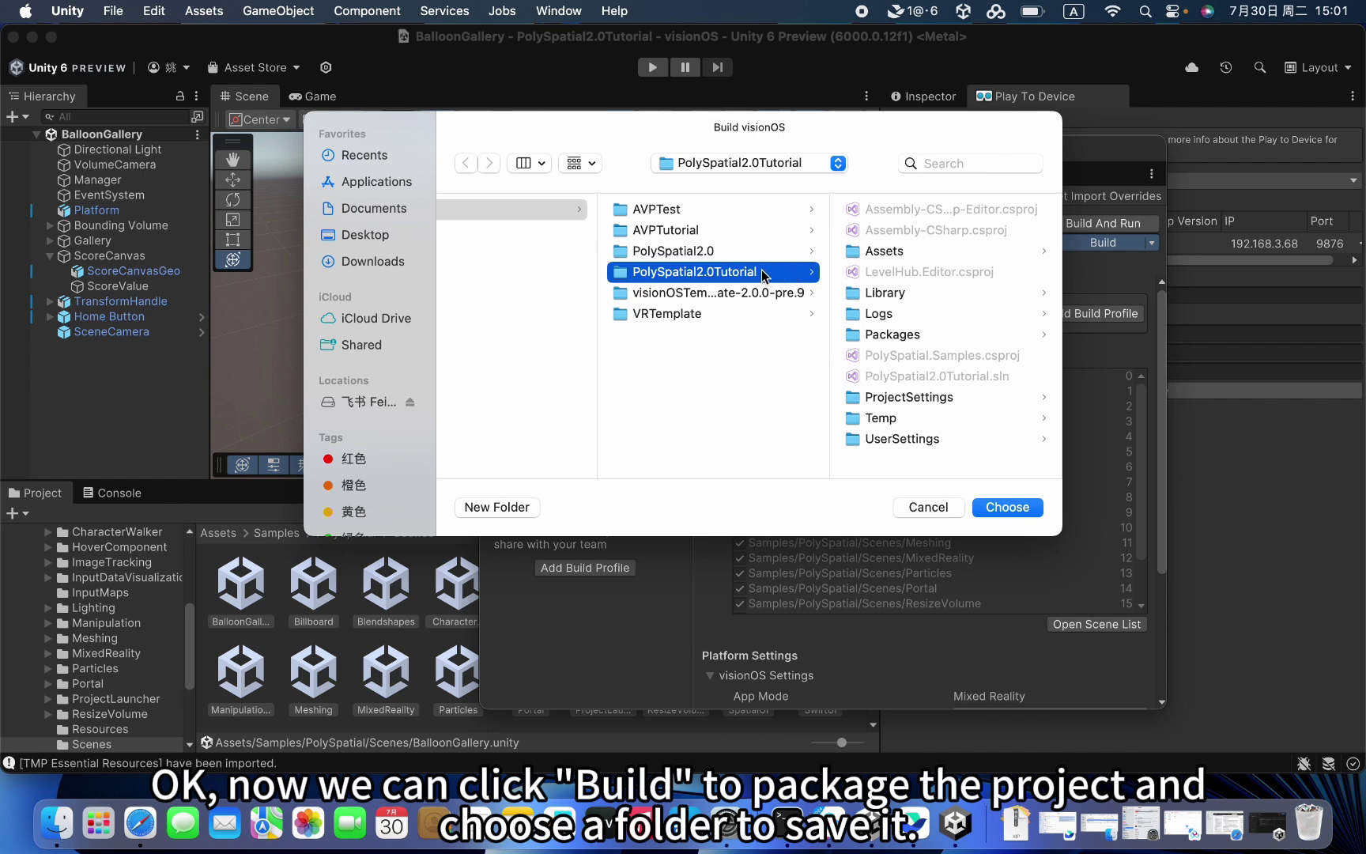
left_click(496, 507)
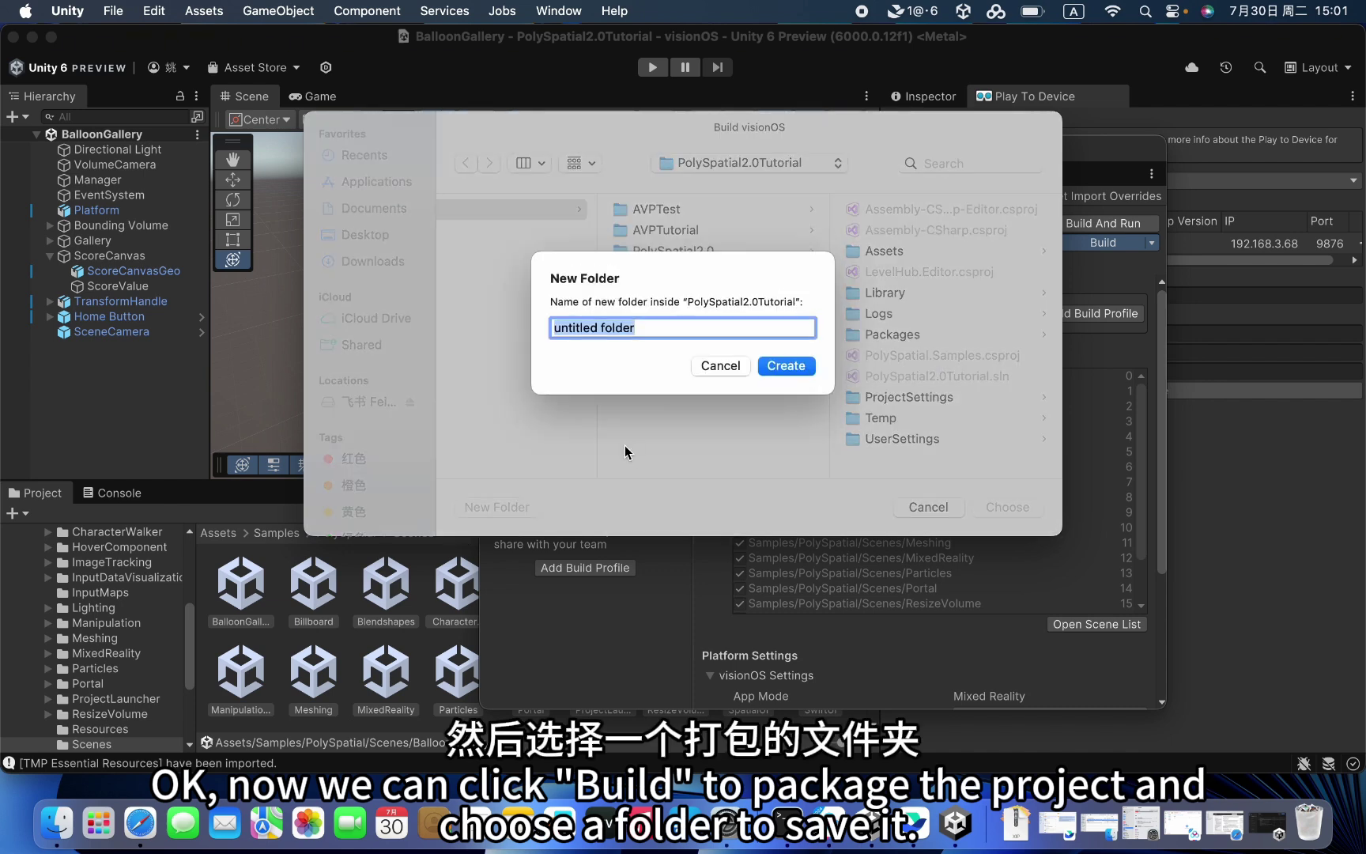
key("BackSpace")
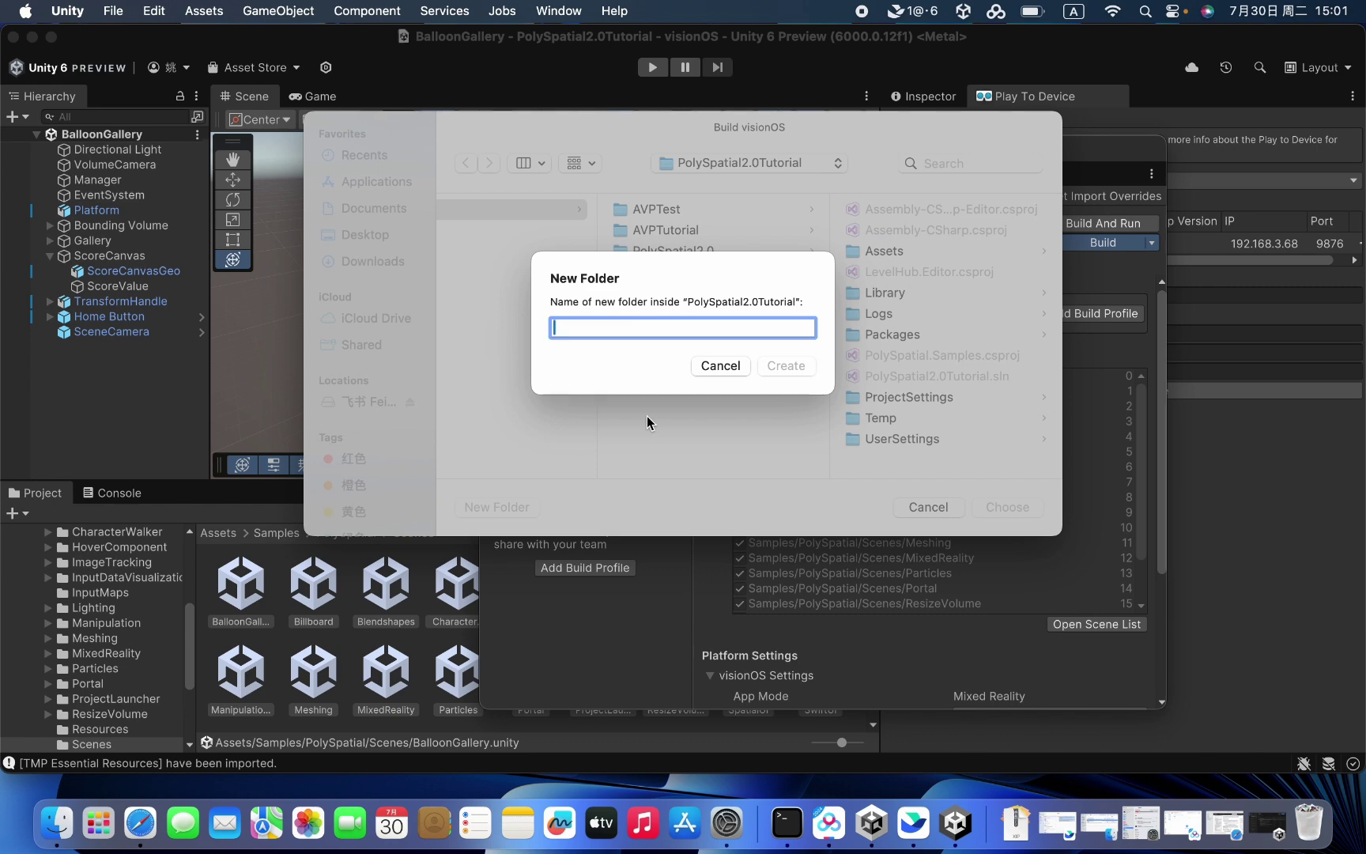
type("Build")
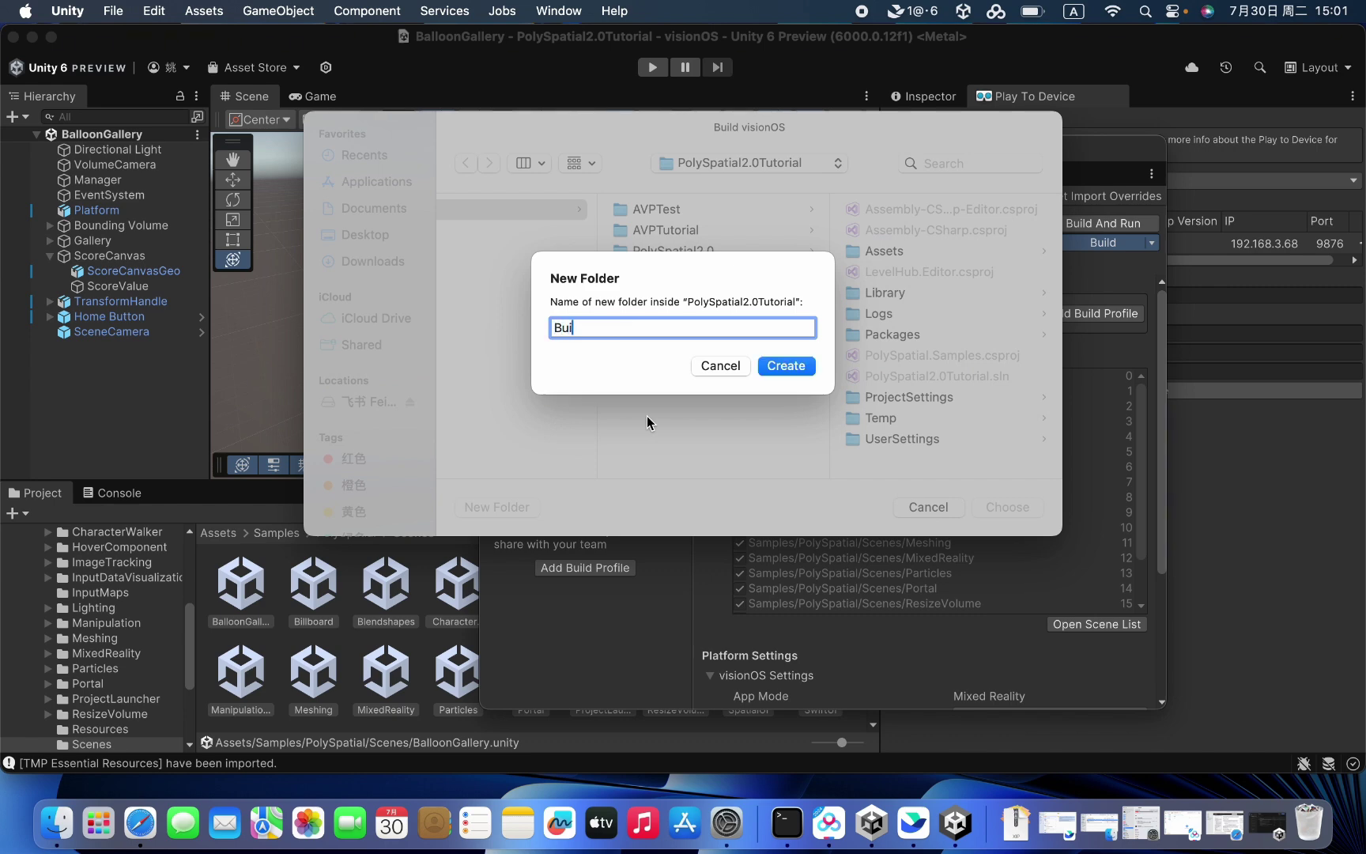
left_click(786, 370)
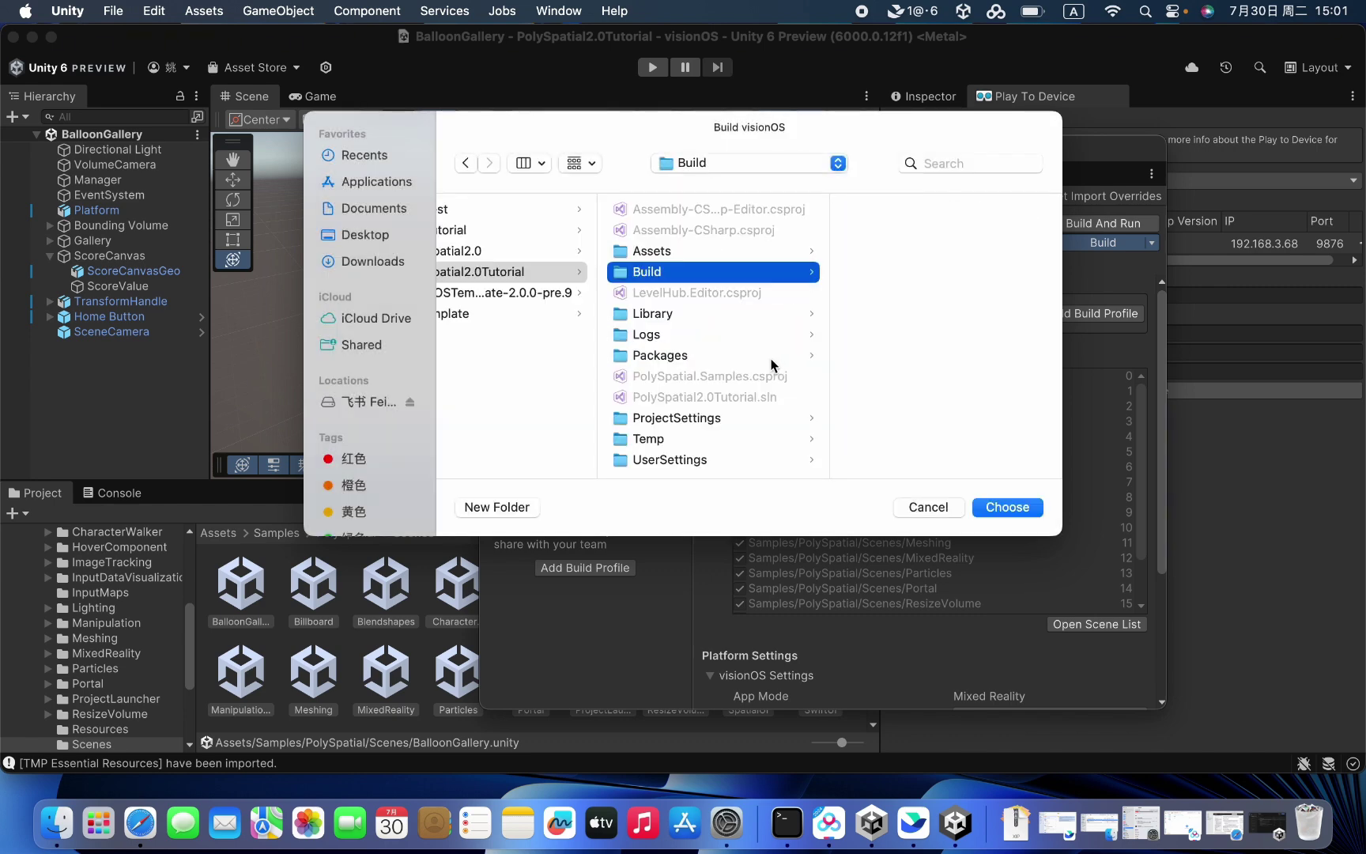
left_click(1000, 509)
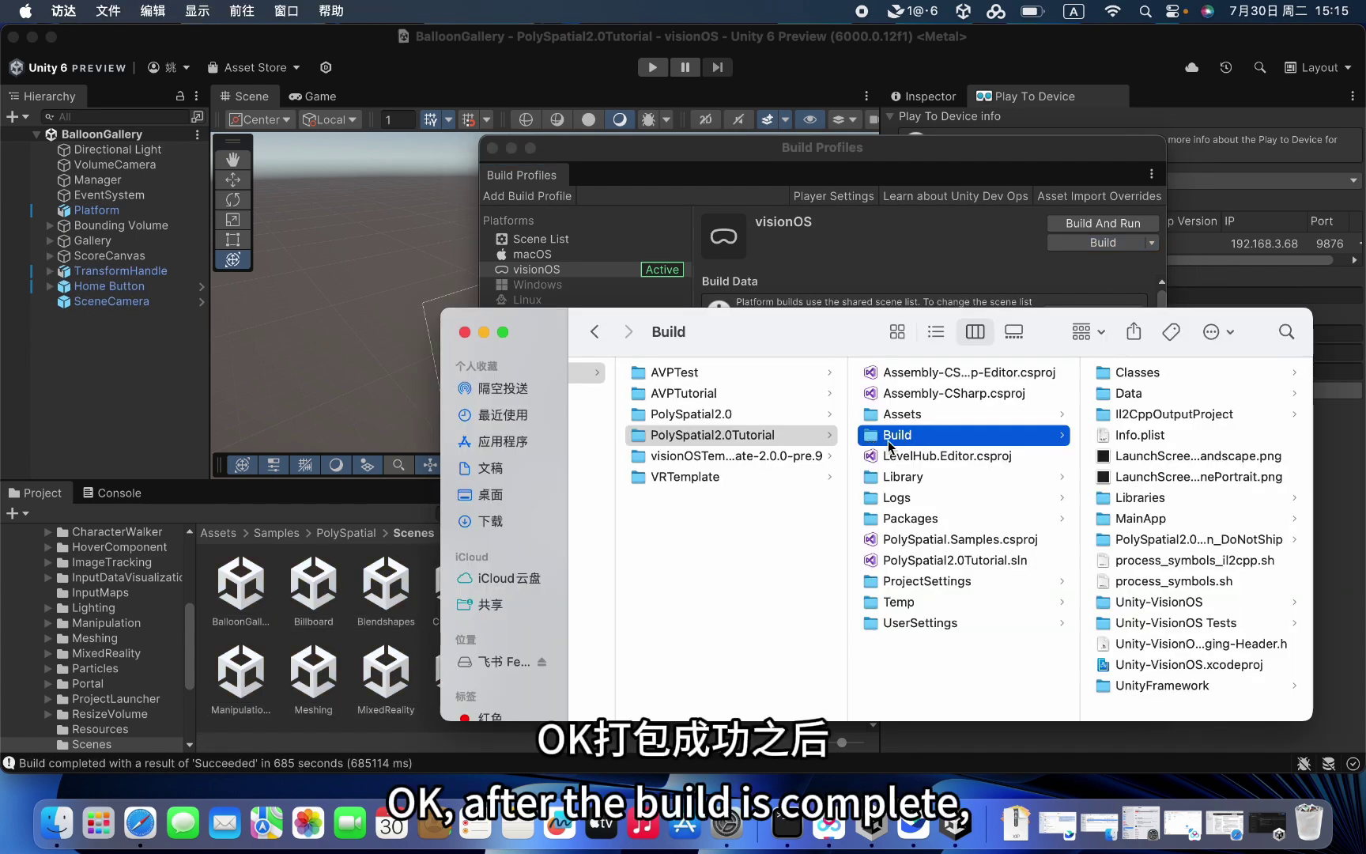
Switch to Xcode-beta 2 by launching it from the Mac's installed applications.
left_click(92, 831)
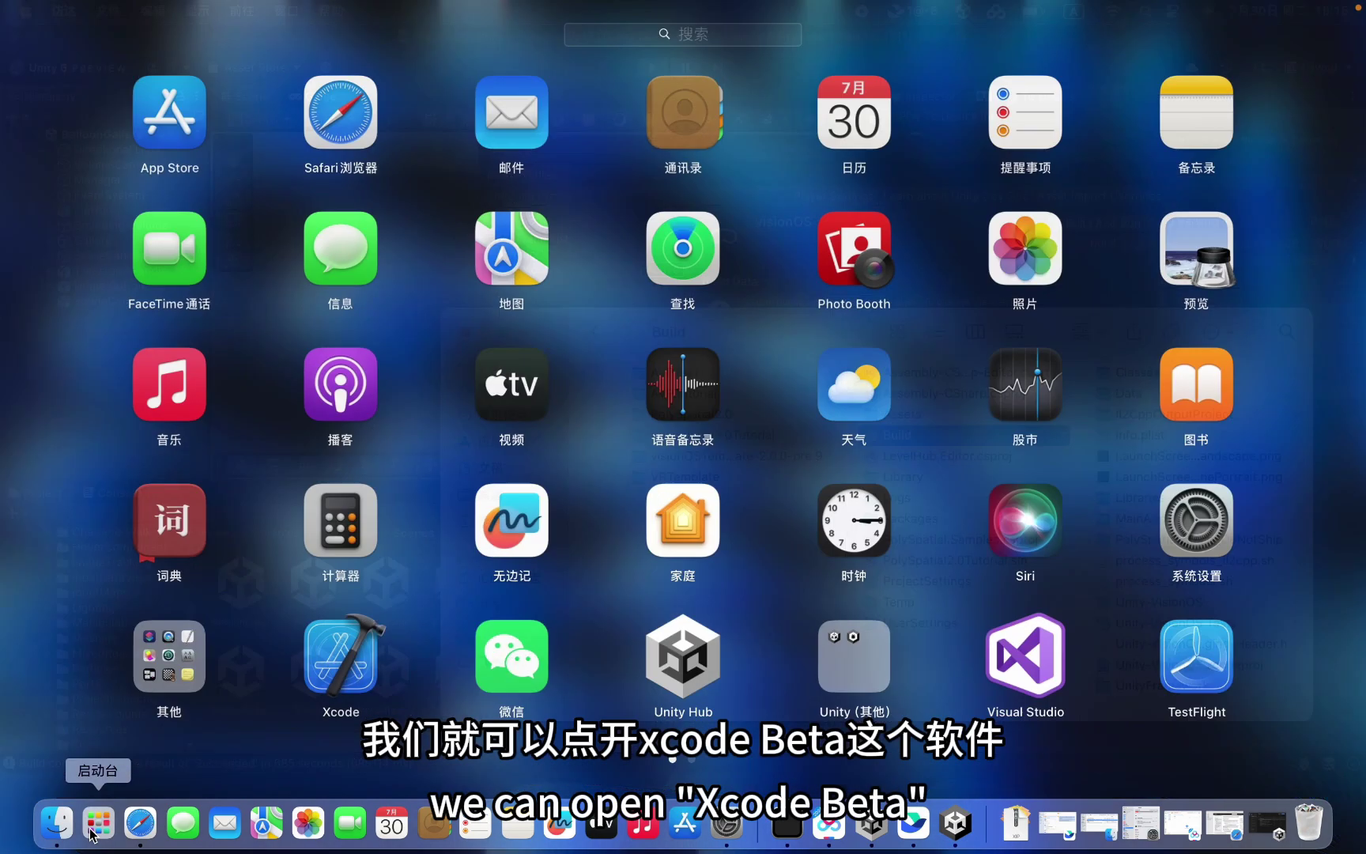
scroll(605, 463, "right", 5)
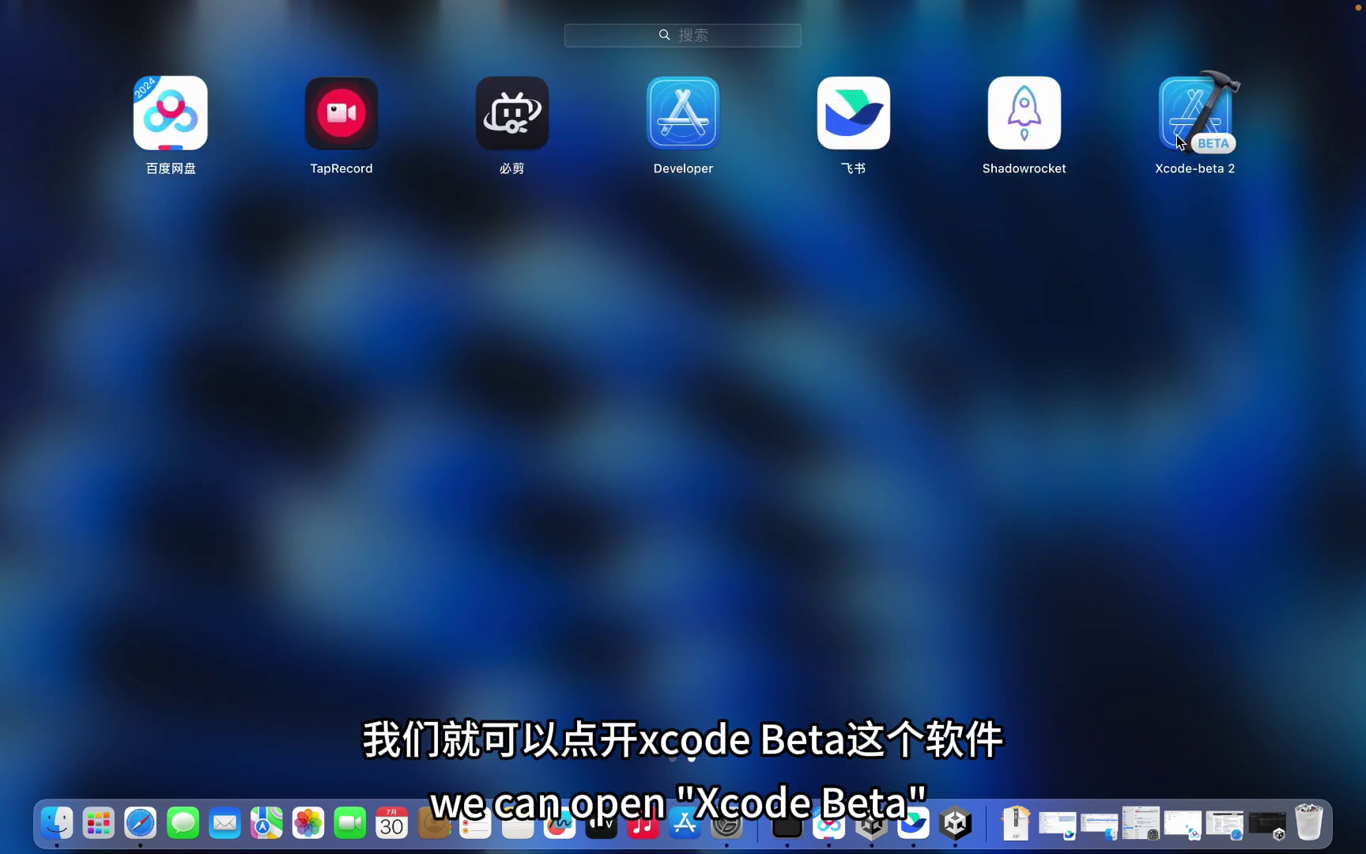
left_click(1191, 119)
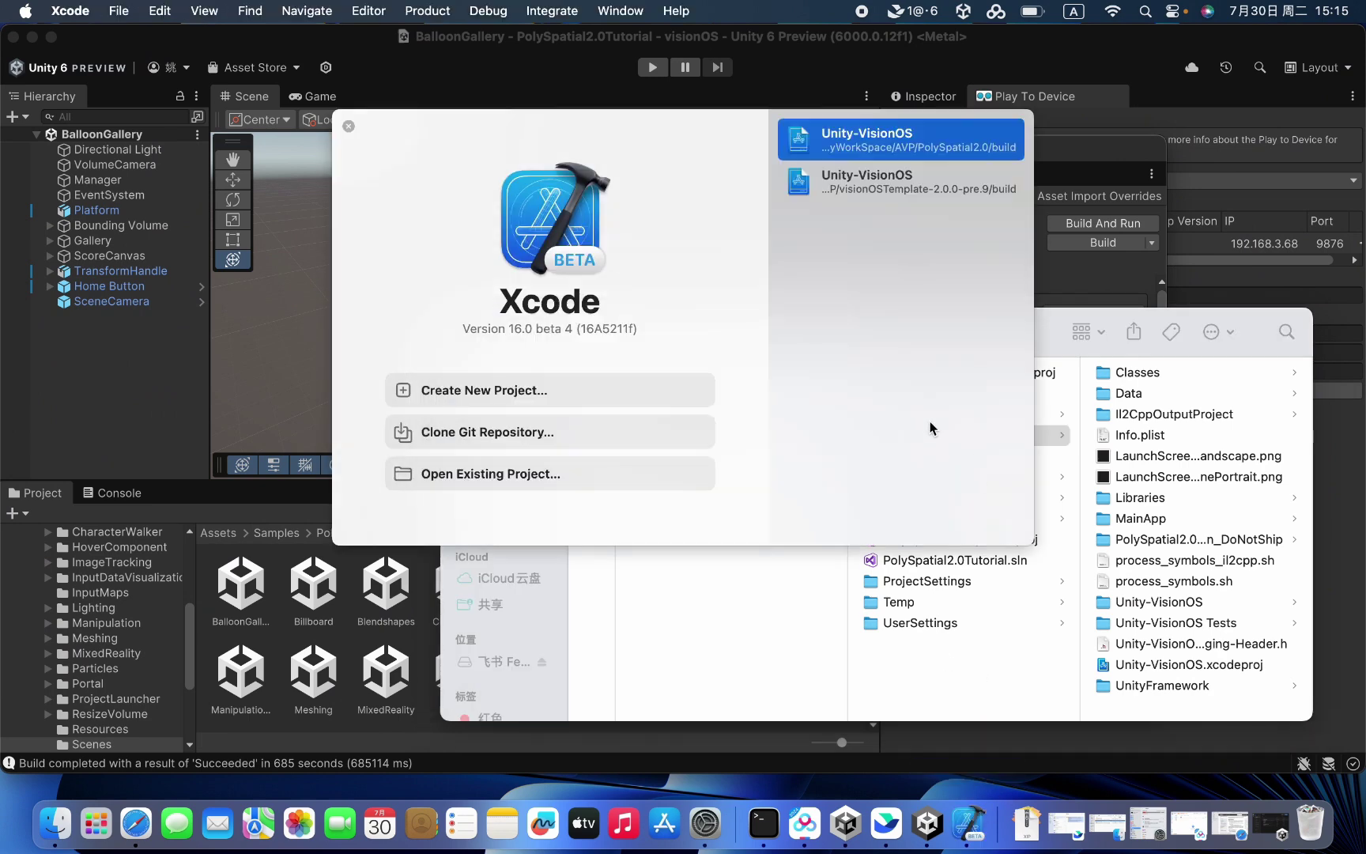
Open the existing project Unity-VisionOS.xcodeproj from the Build folder of PolySpatial2.0Tutorial.
left_click(515, 479)
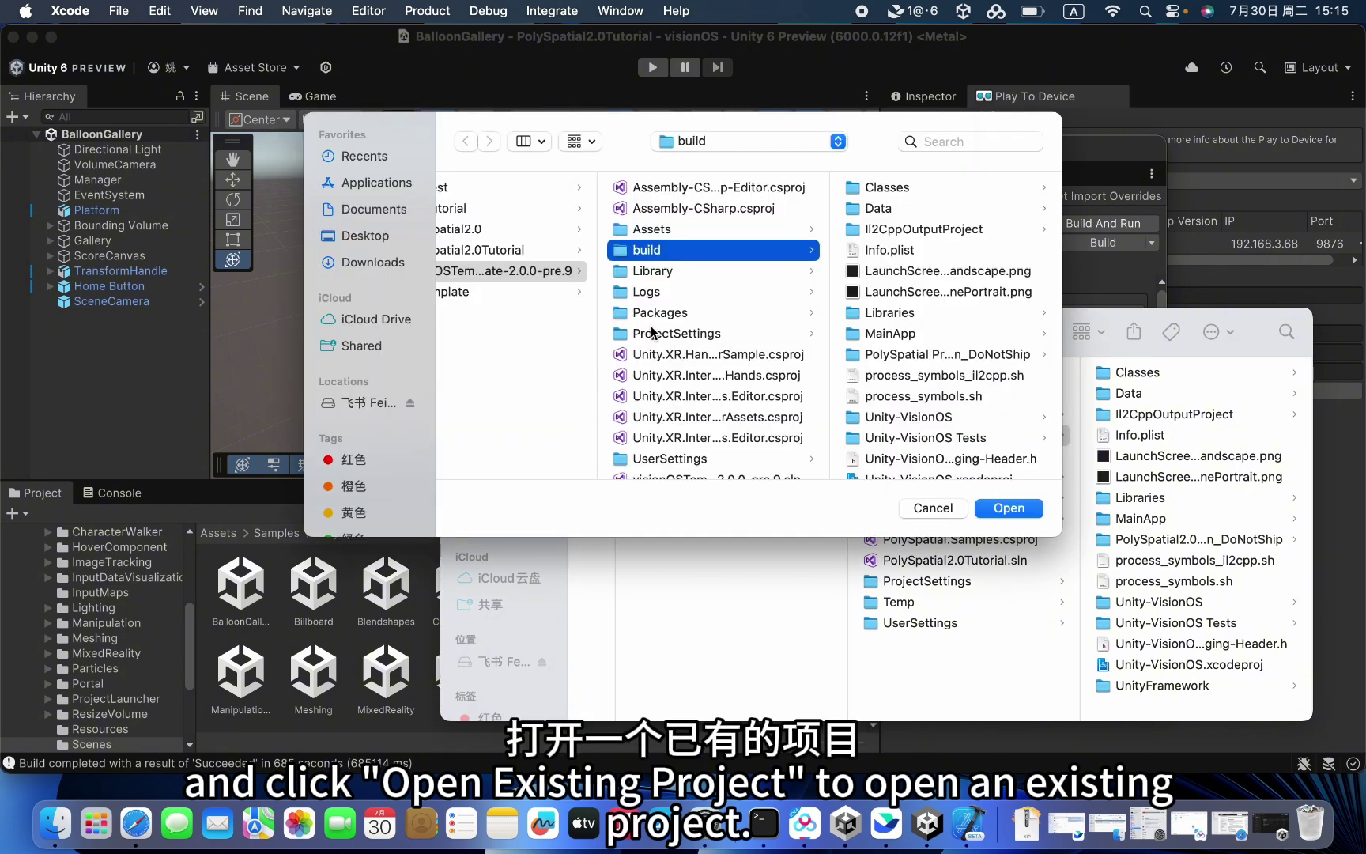
scroll(650, 329, "left", 5)
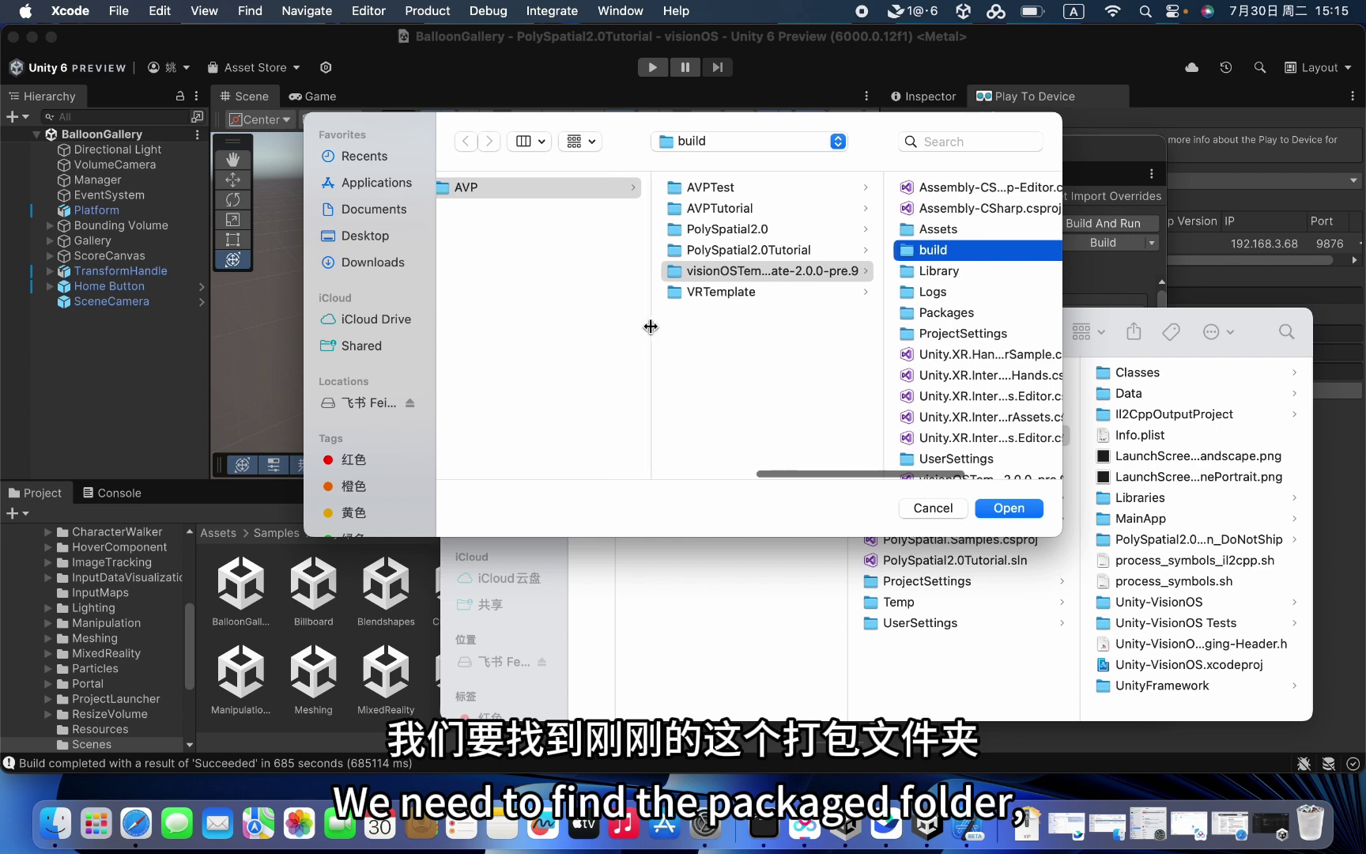
scroll(650, 326, "right", 6)
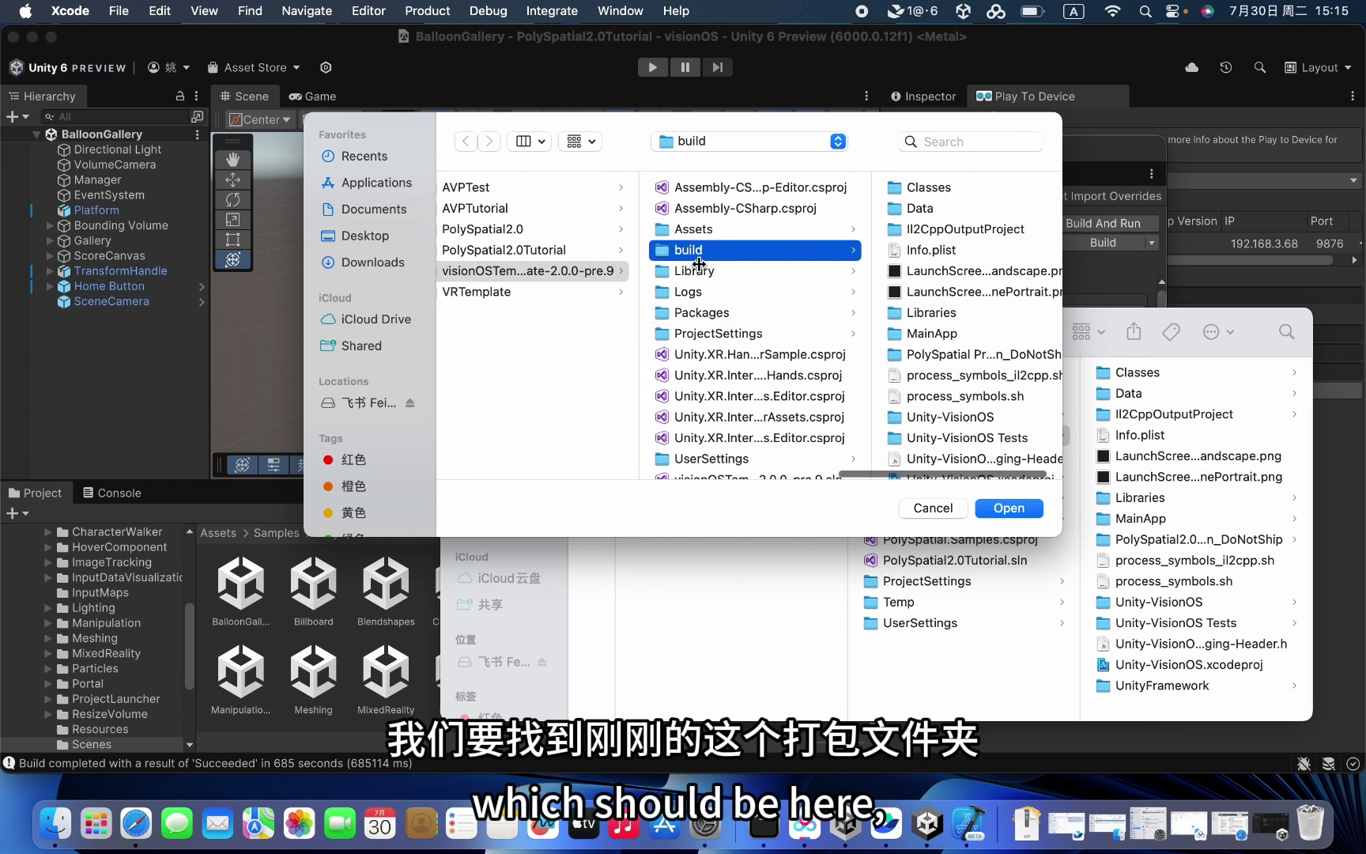
scroll(909, 281, "left", 3)
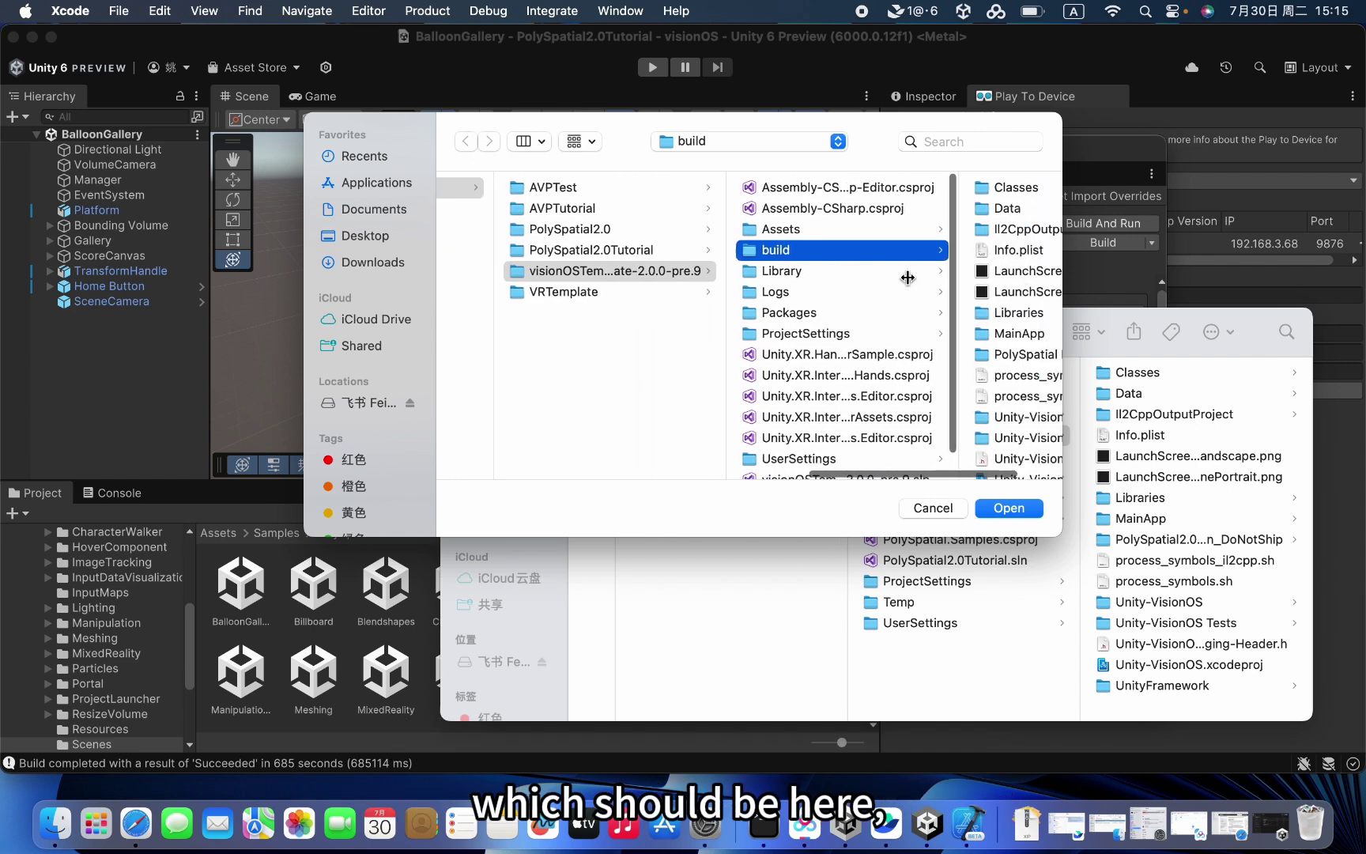
scroll(907, 277, "right", 3)
left_click(525, 251)
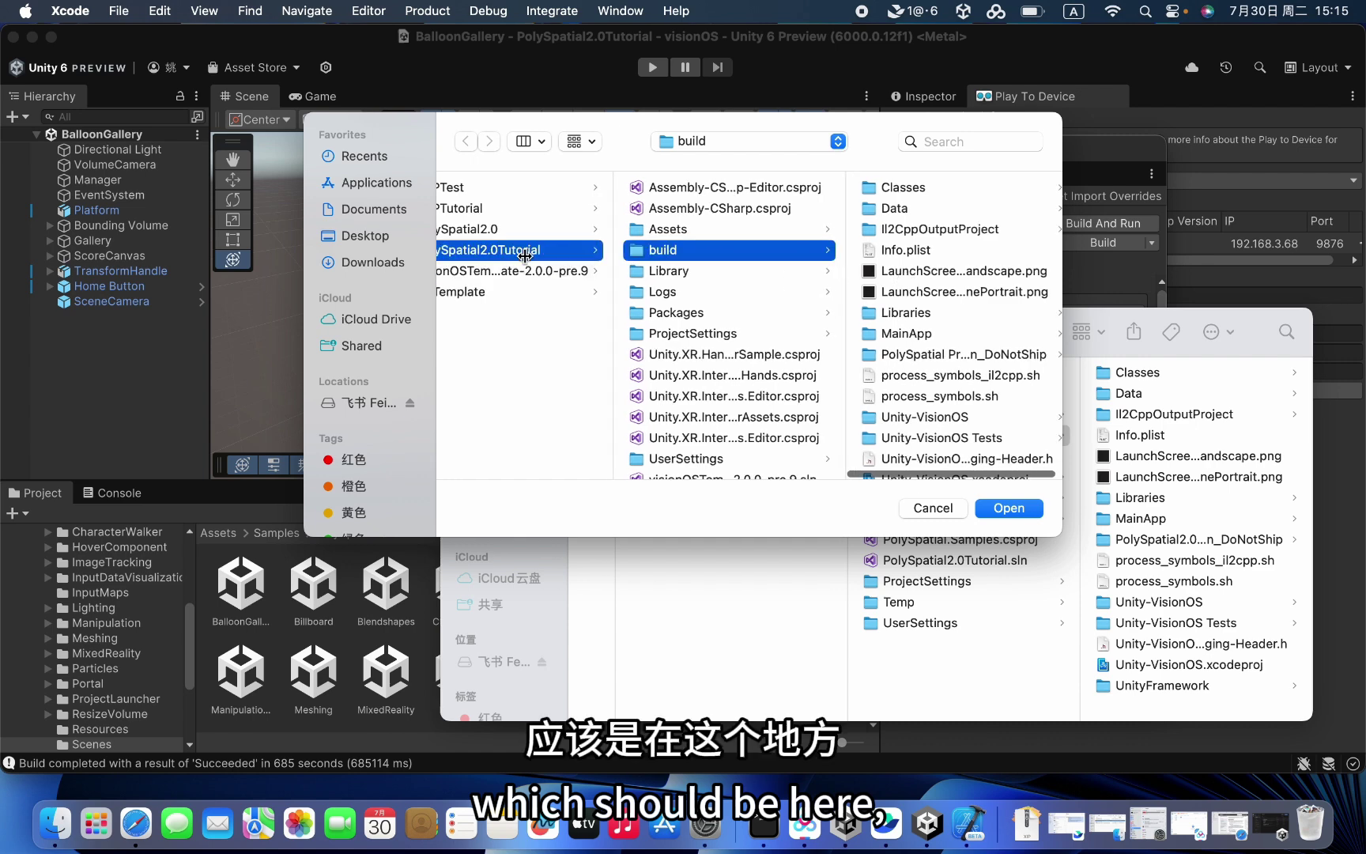
left_click(724, 250)
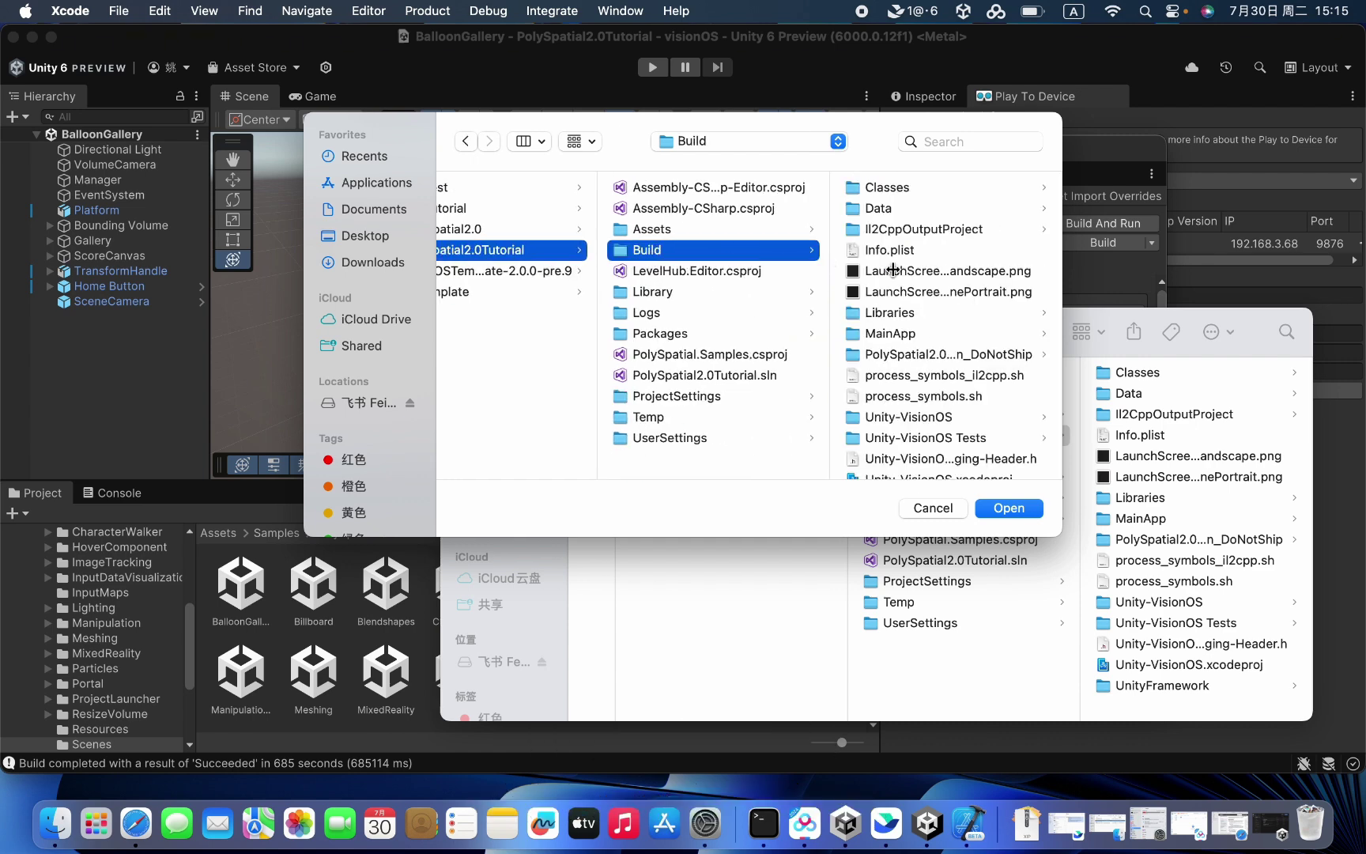
scroll(897, 271, "down", 2)
scroll(908, 272, "up", 1)
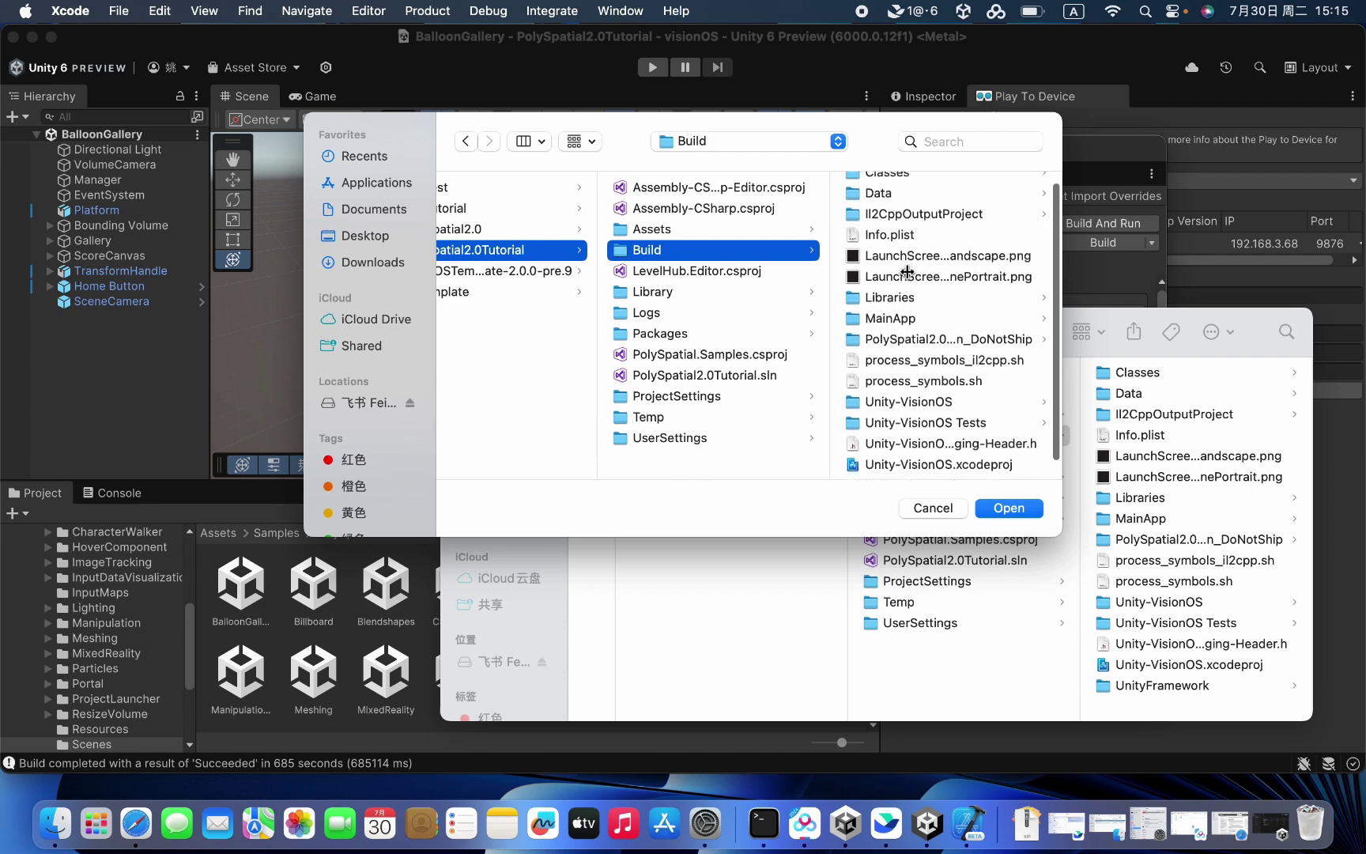
scroll(907, 272, "down", 2)
left_click(915, 440)
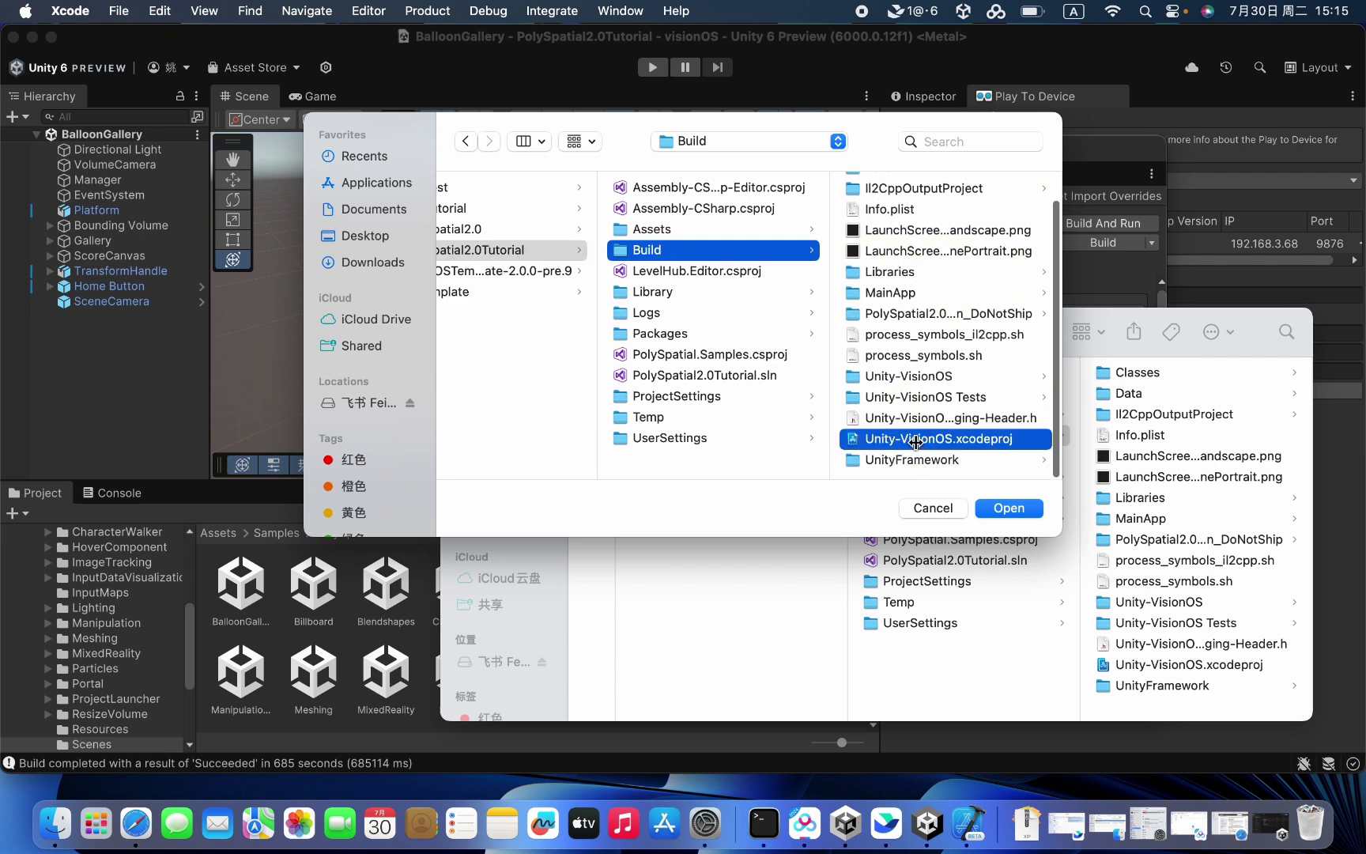
left_click(985, 511)
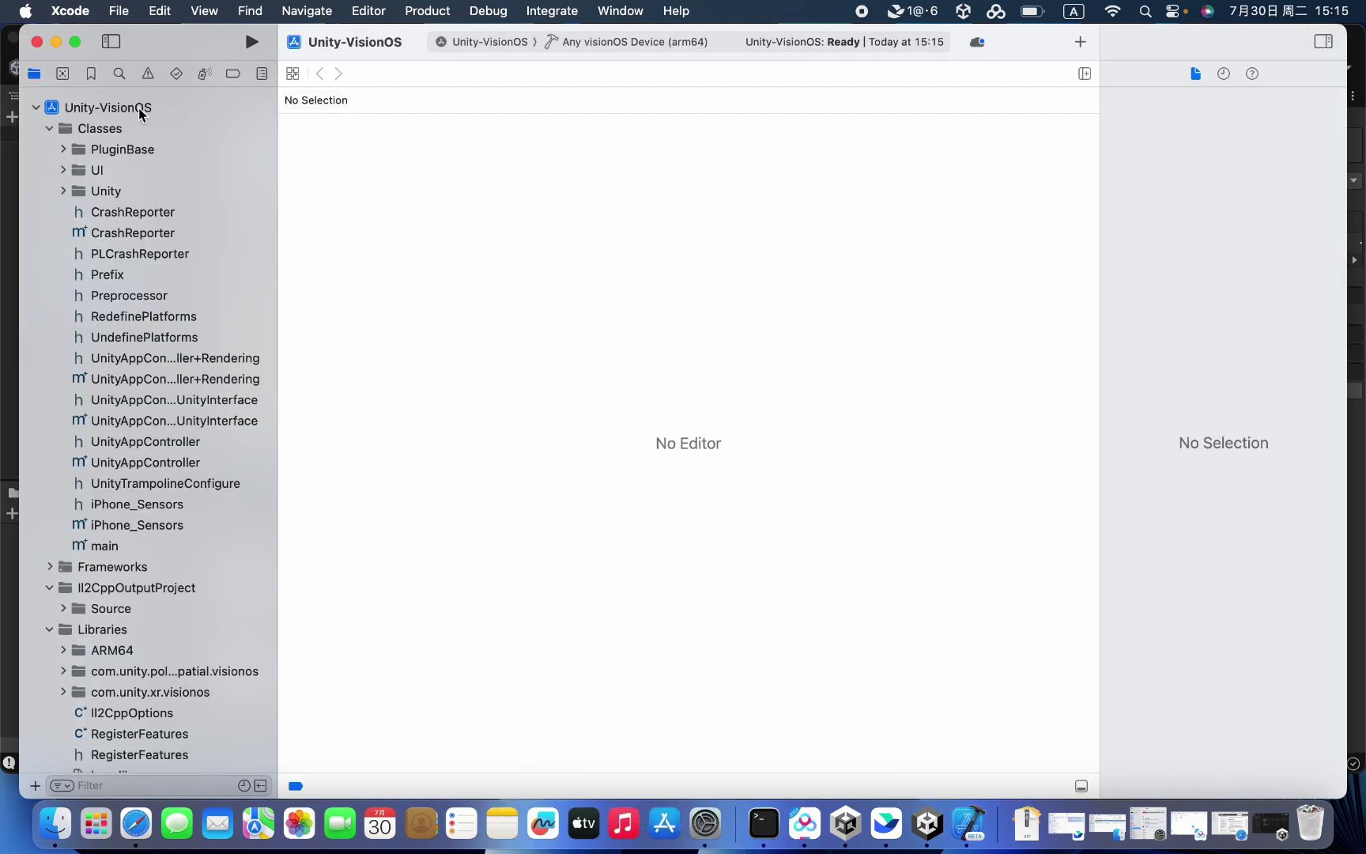
Enable automatic signing management for the Unity-VisionOS target and choose the Apple developer account as its team.
left_click(105, 115)
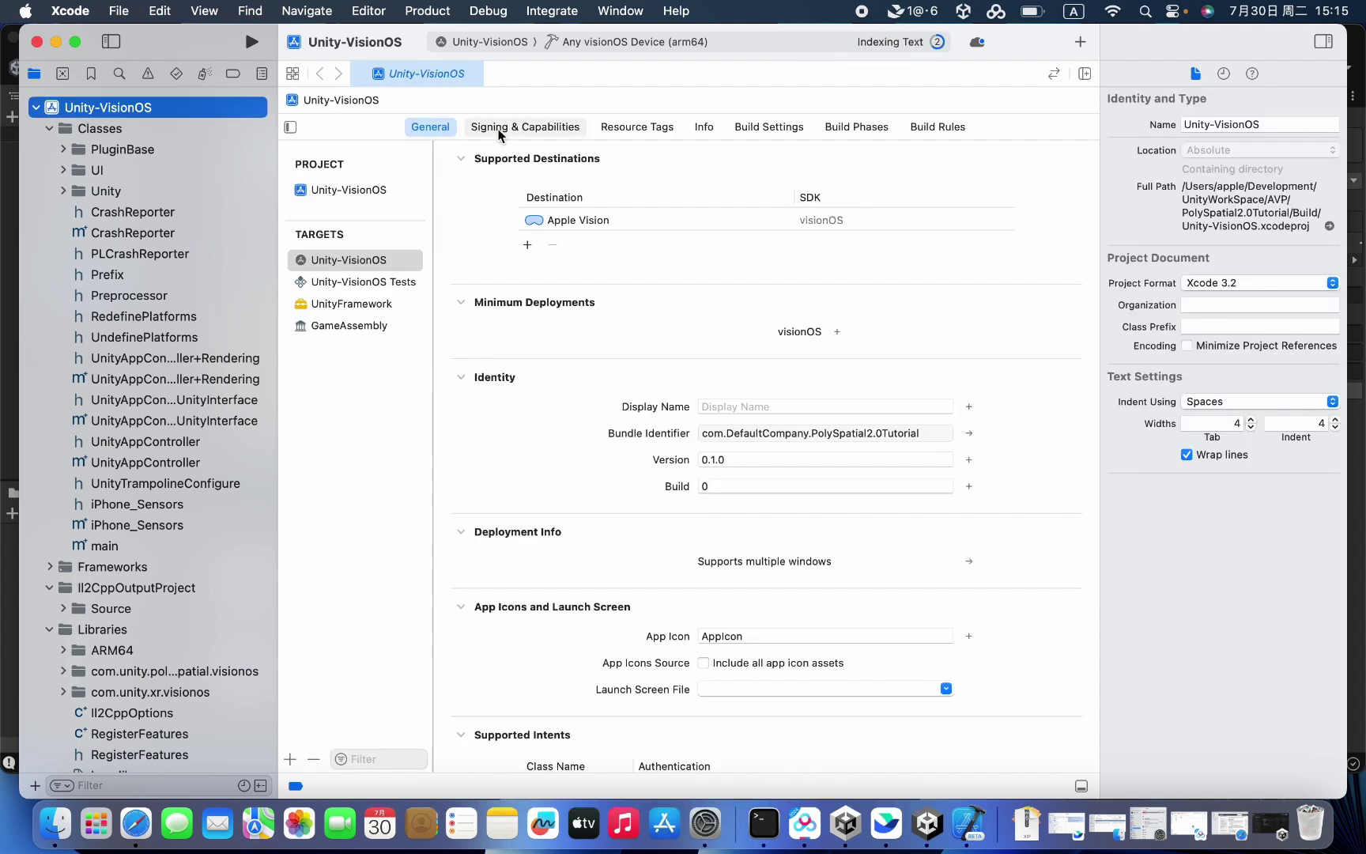
left_click(496, 130)
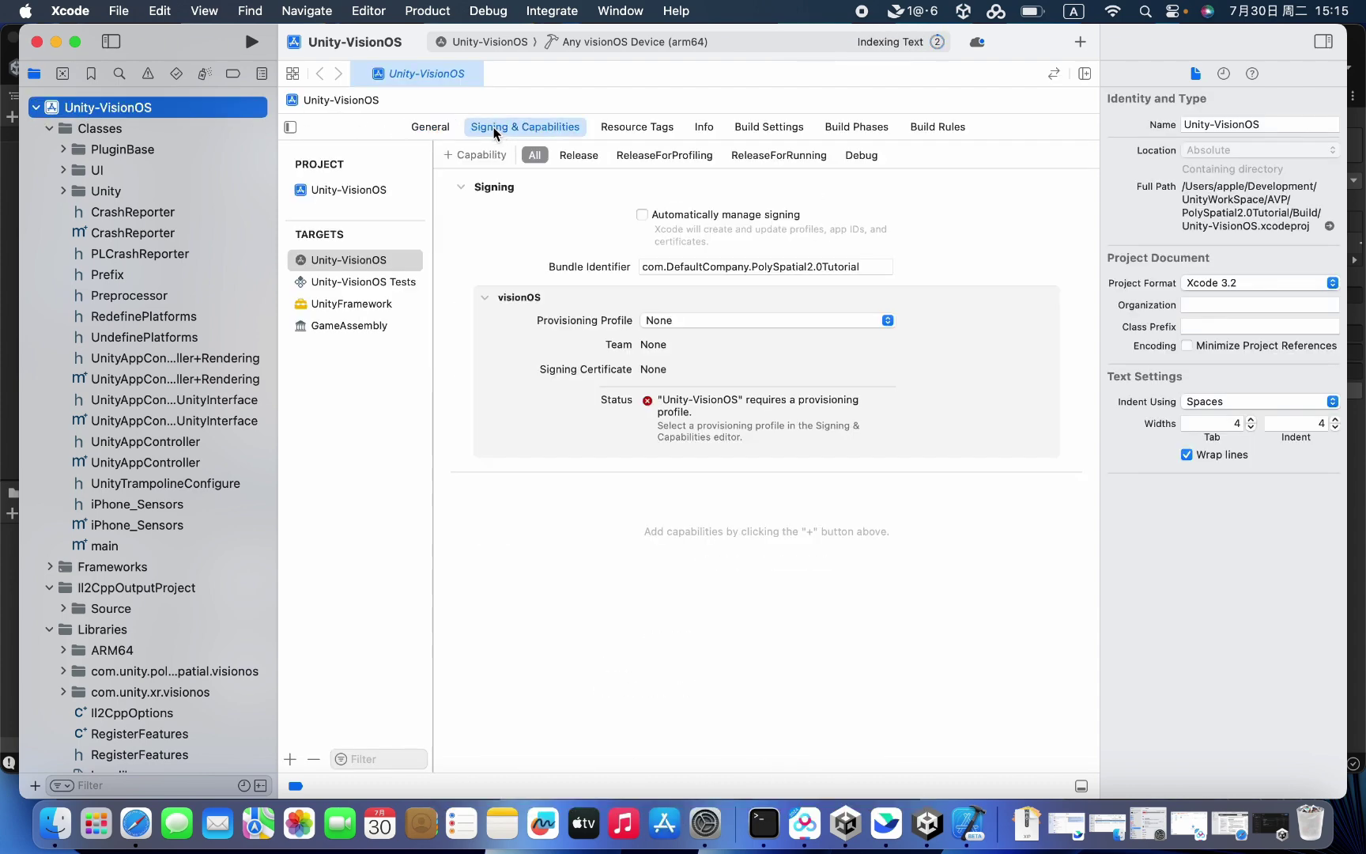
left_click(641, 214)
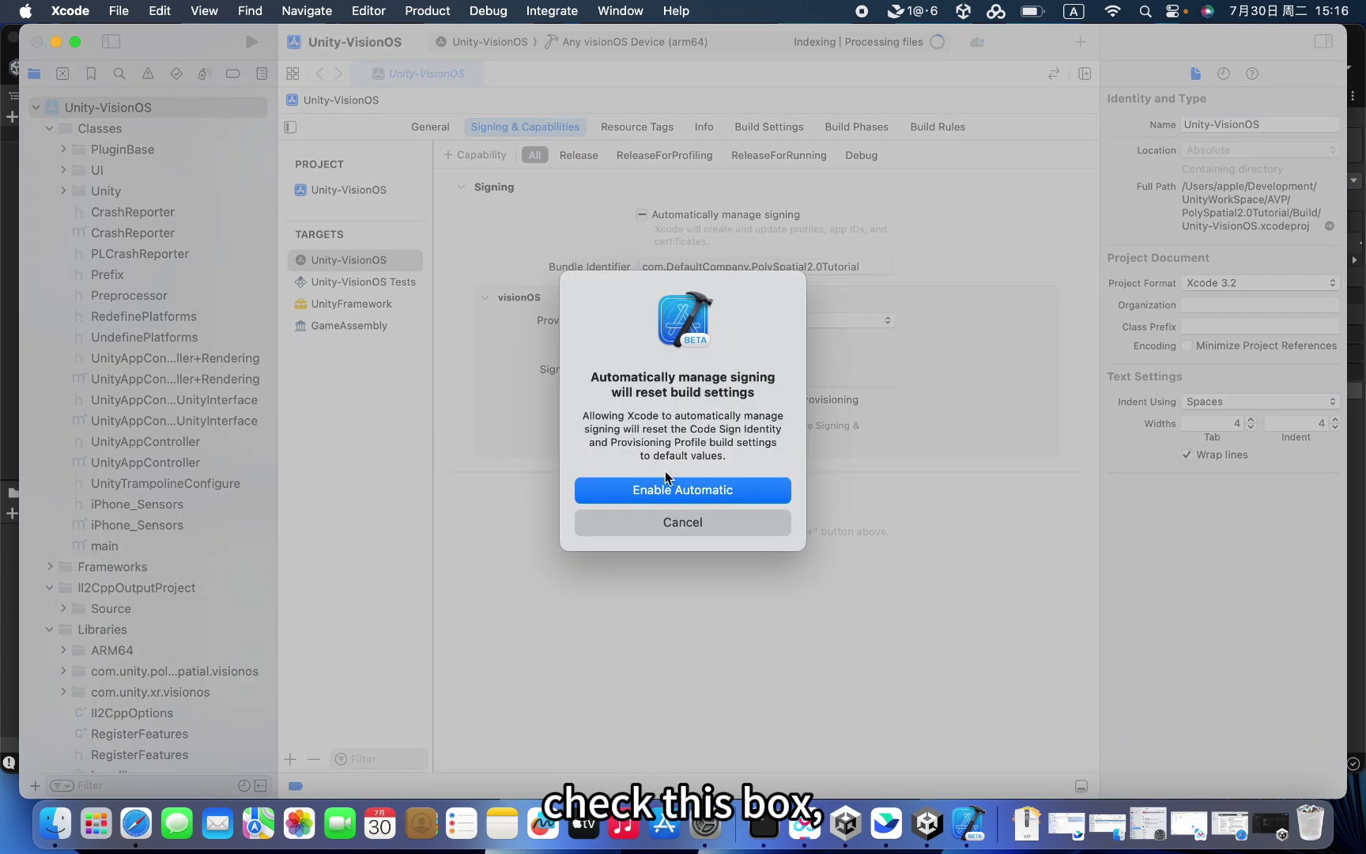
left_click(668, 493)
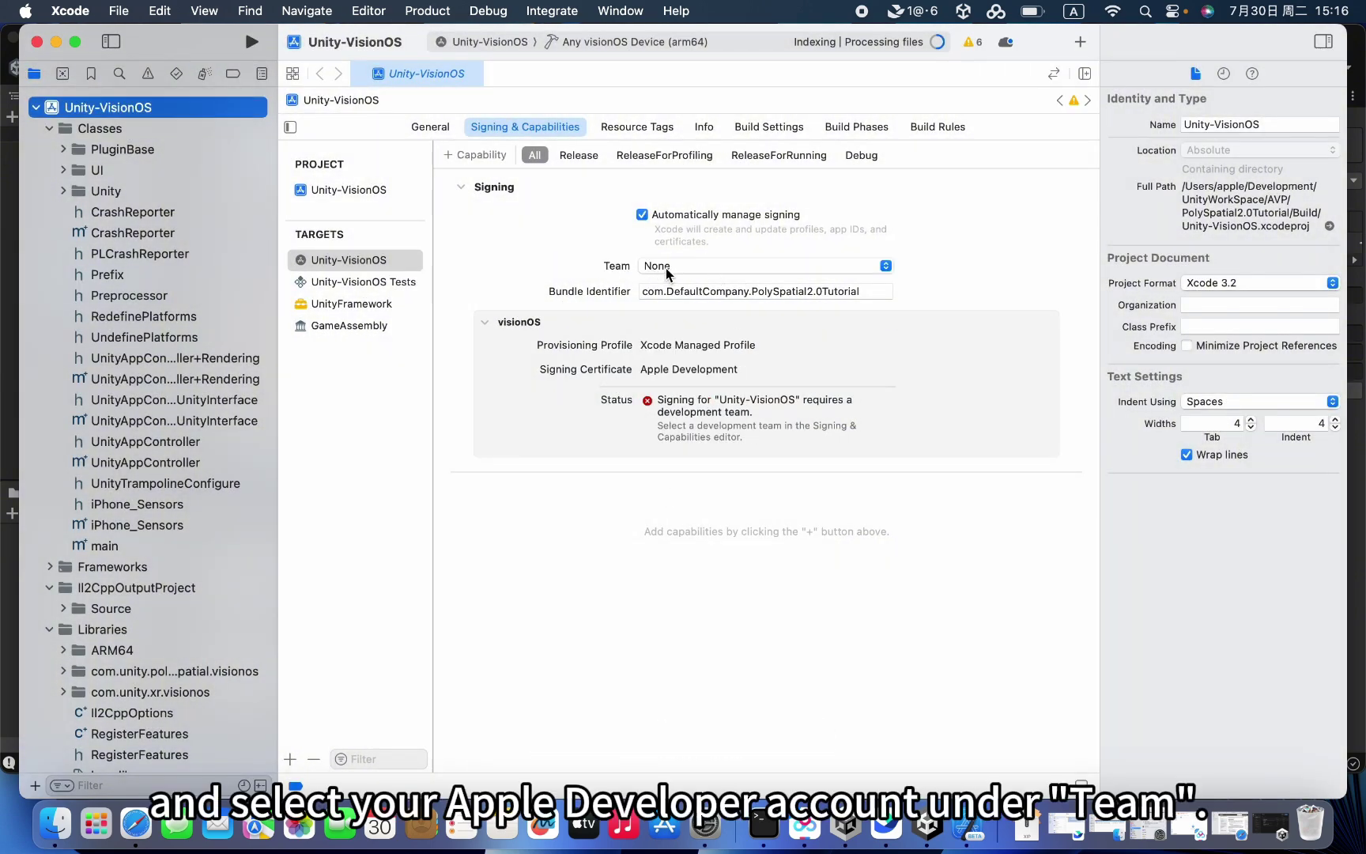
left_click(666, 268)
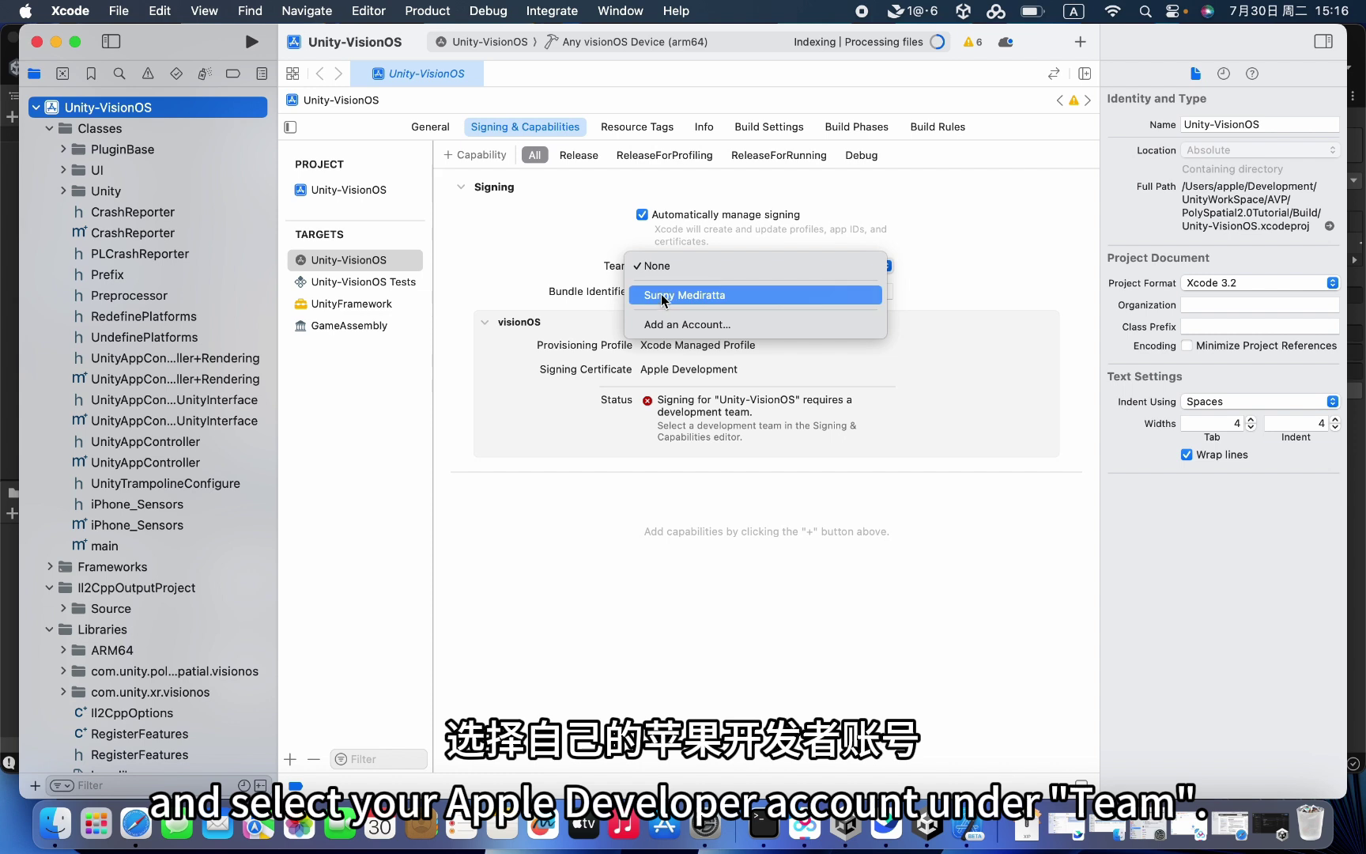
left_click(662, 297)
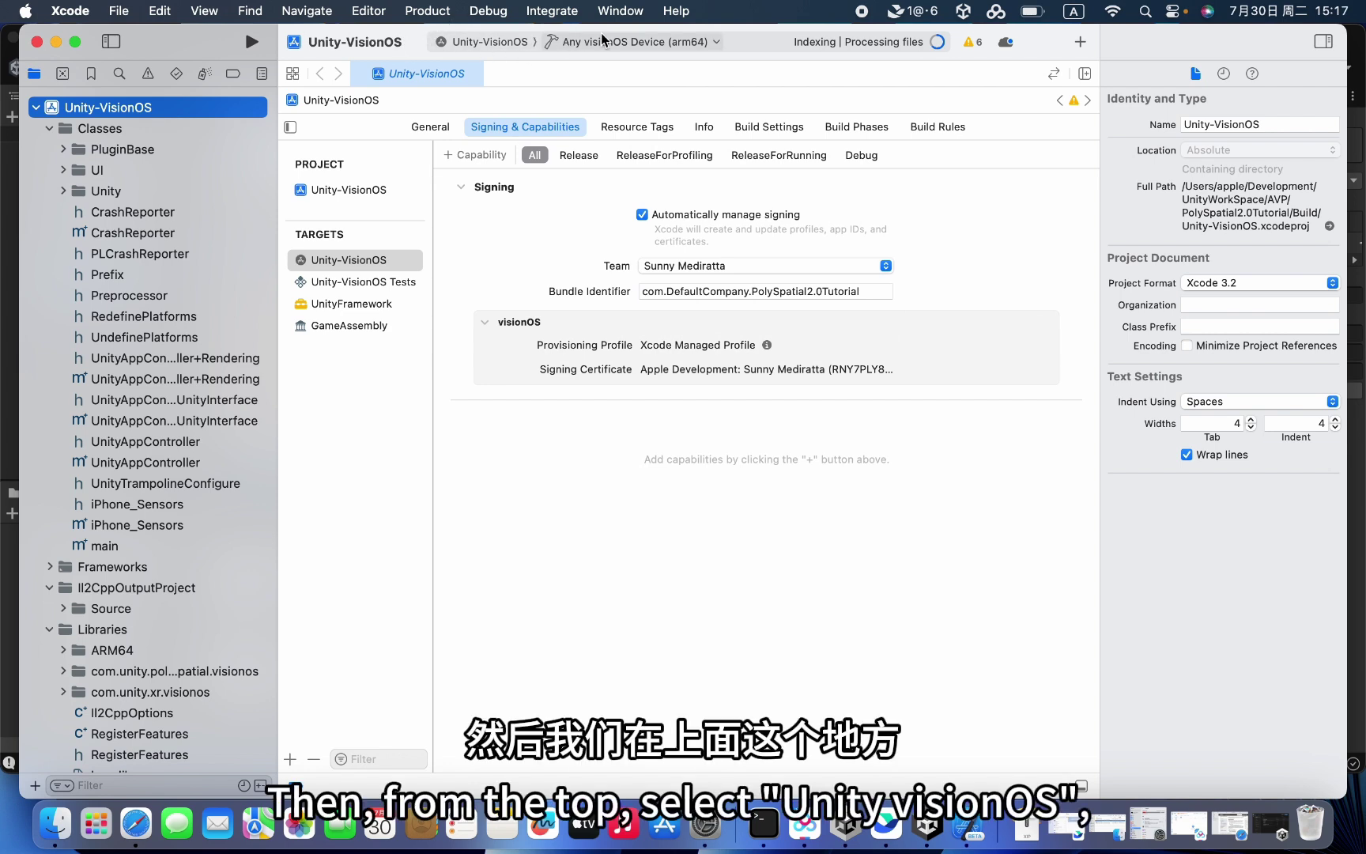
Run the Unity-VisionOS scheme with Apple Vision Pro as the run destination.
left_click(527, 45)
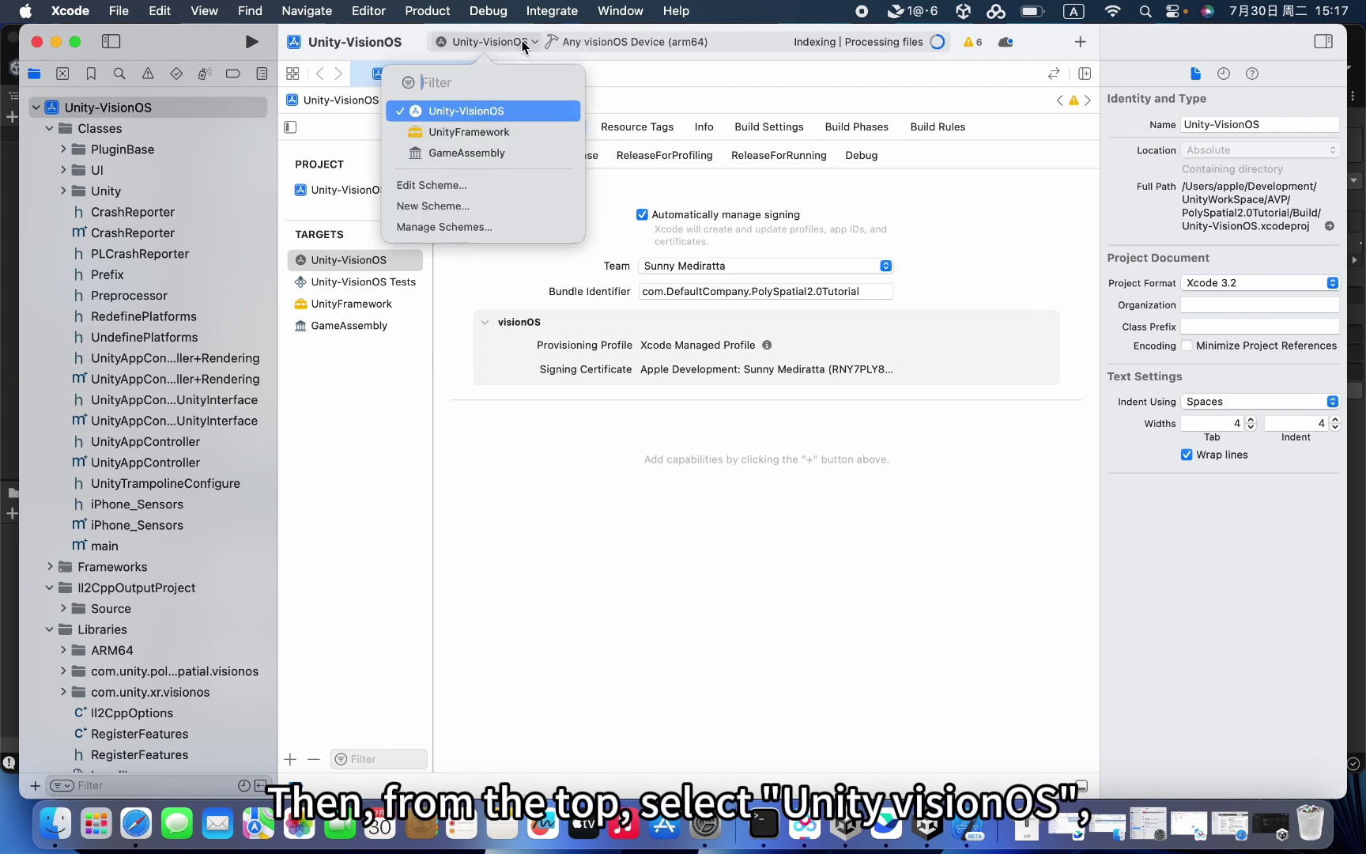
left_click(447, 115)
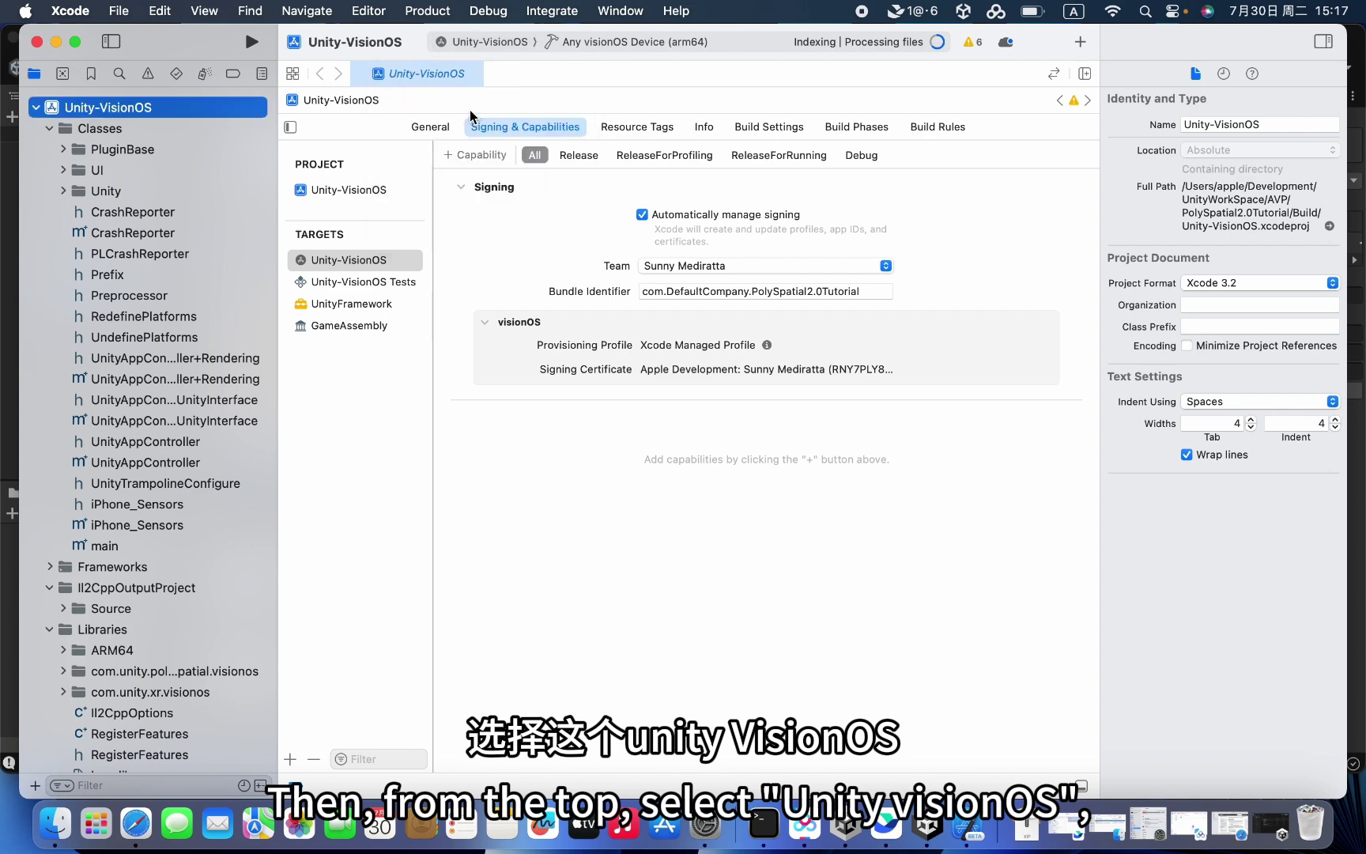
left_click(600, 43)
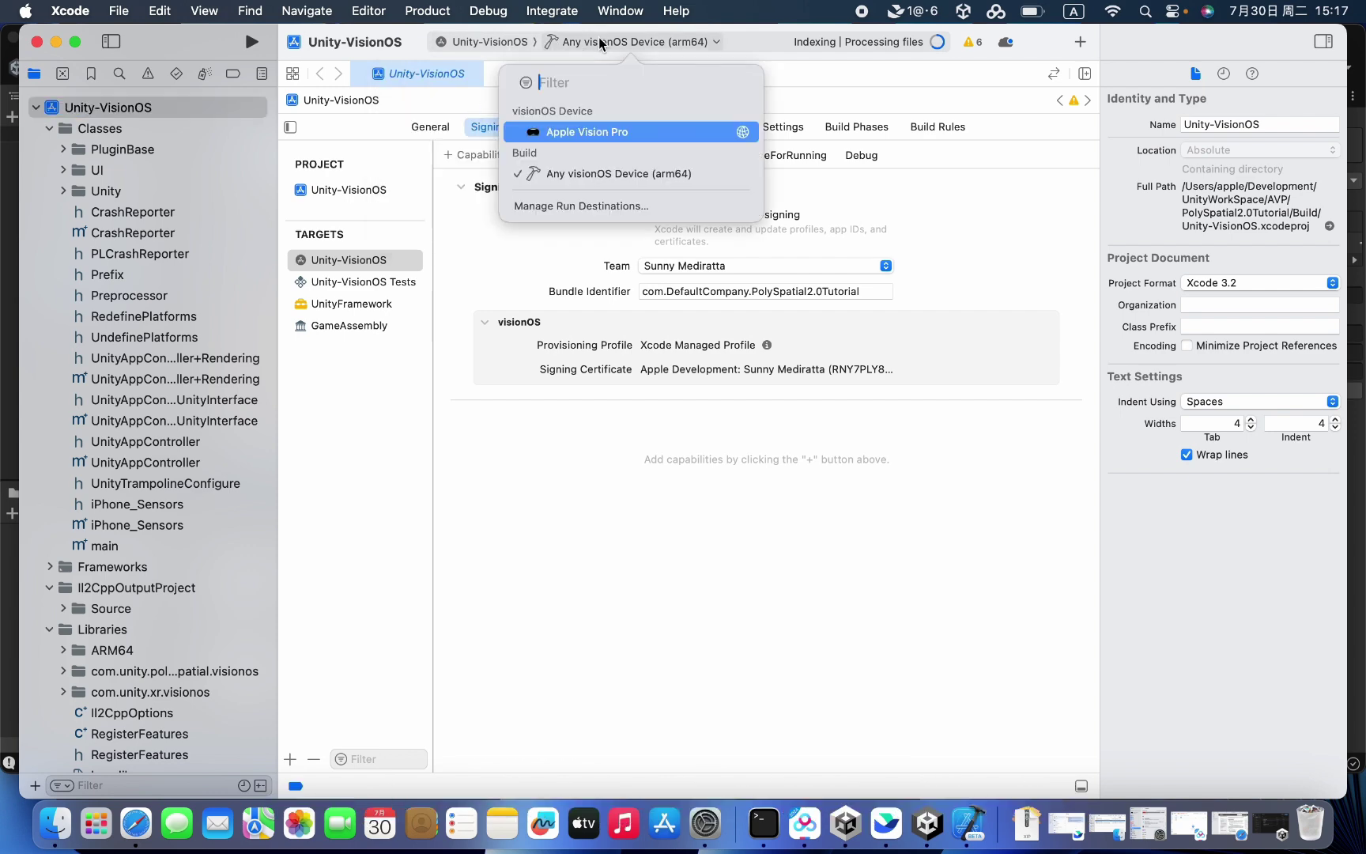
left_click(585, 133)
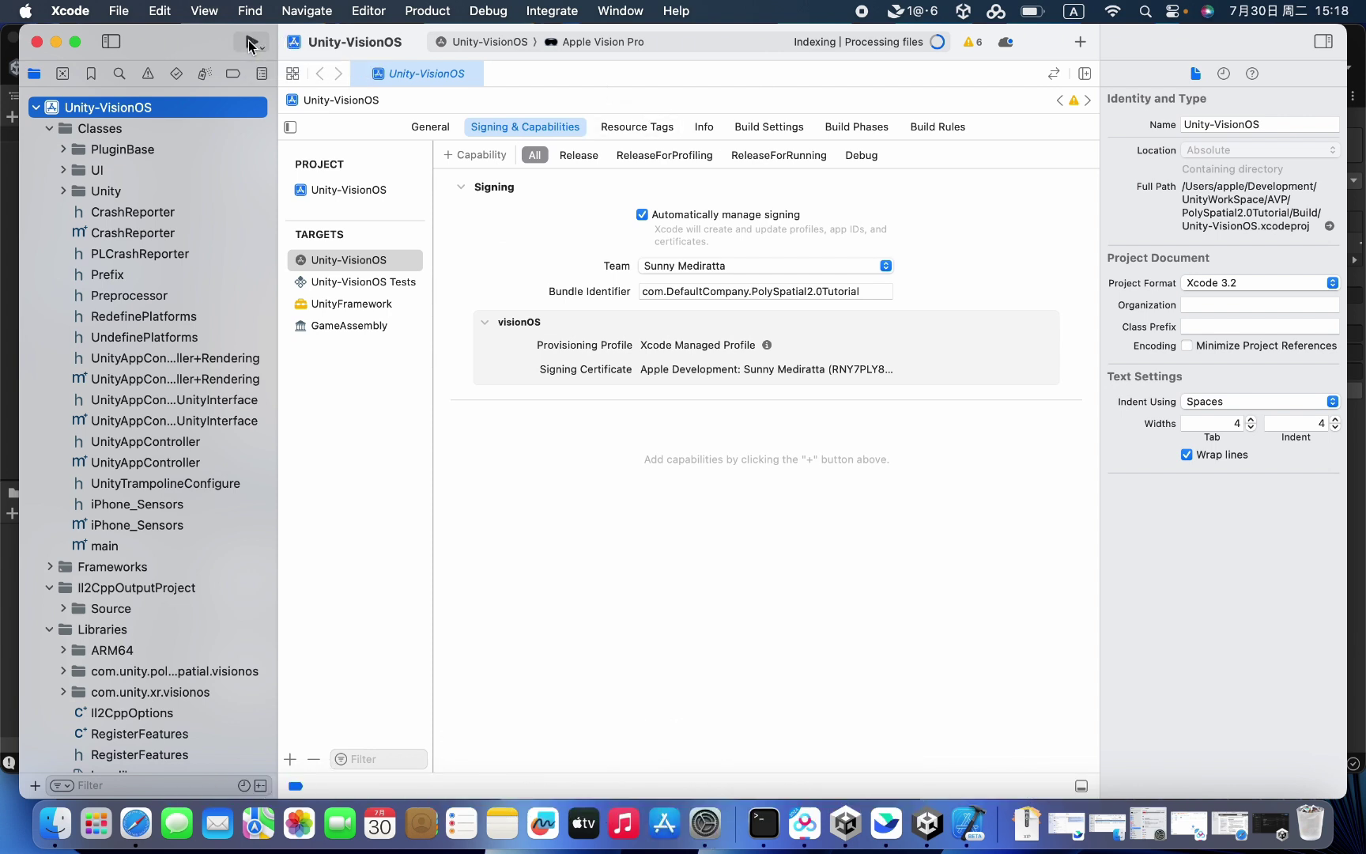
left_click(251, 44)
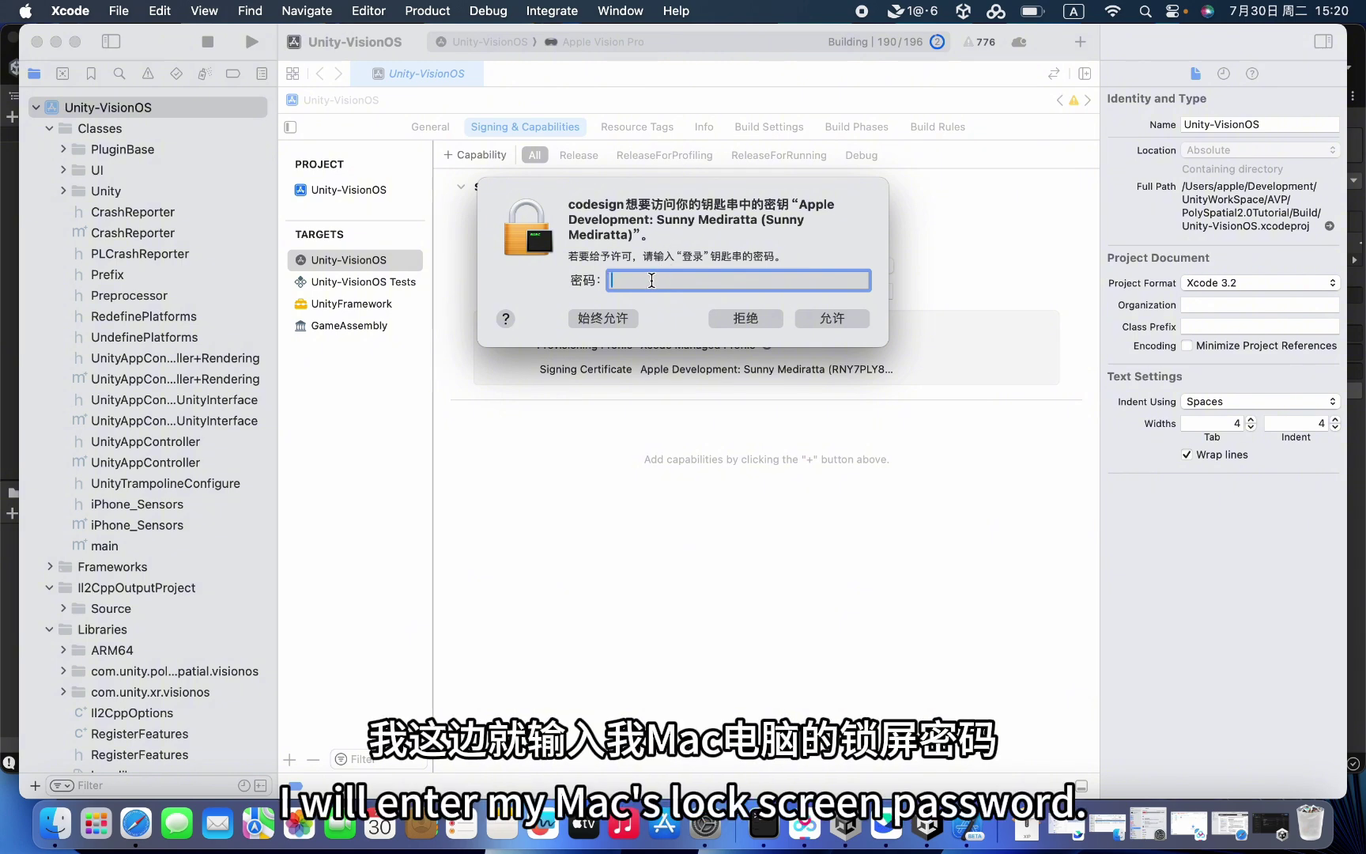
Enter the login keychain password in both codesign requests to allow access to the signing key.
type("••••")
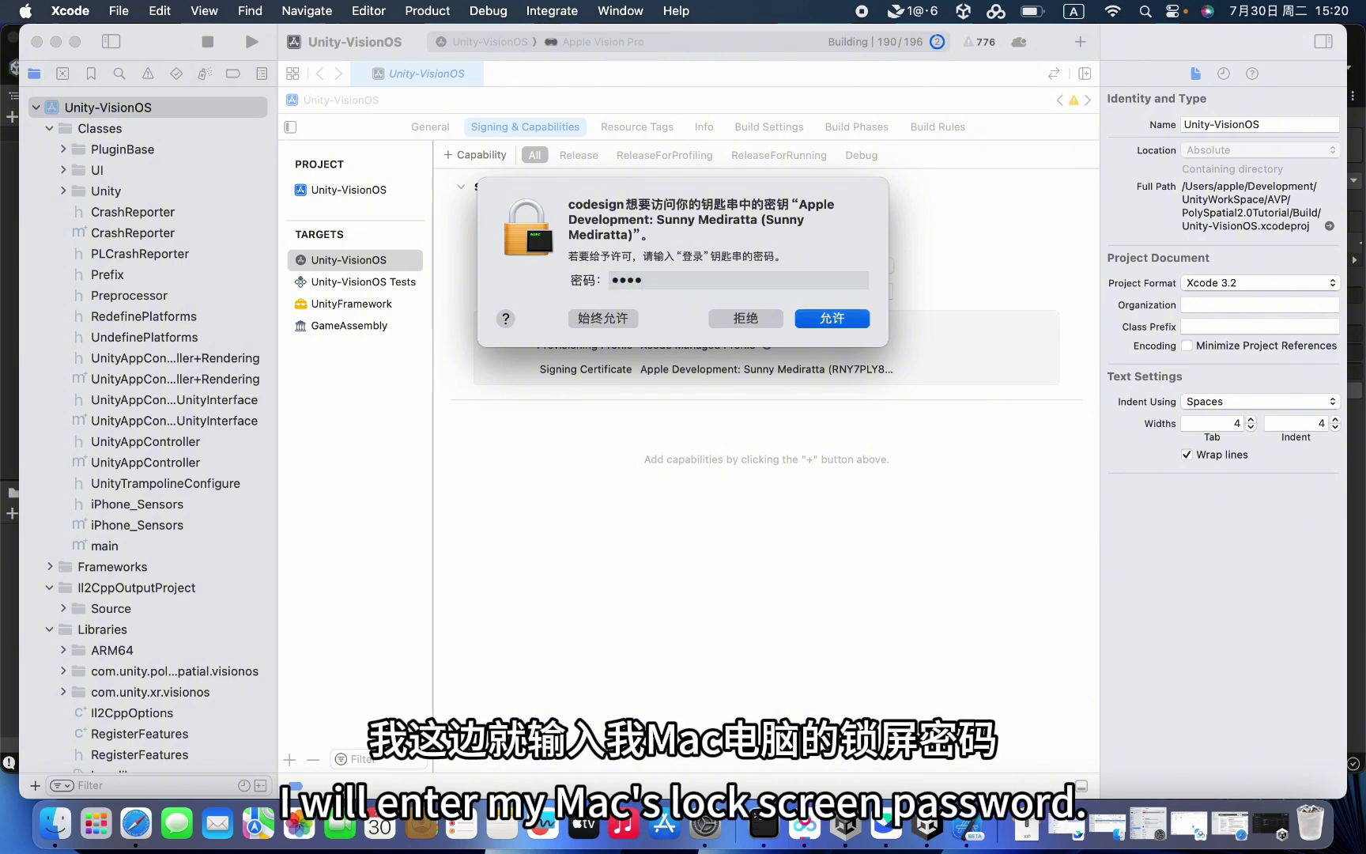
key("Return")
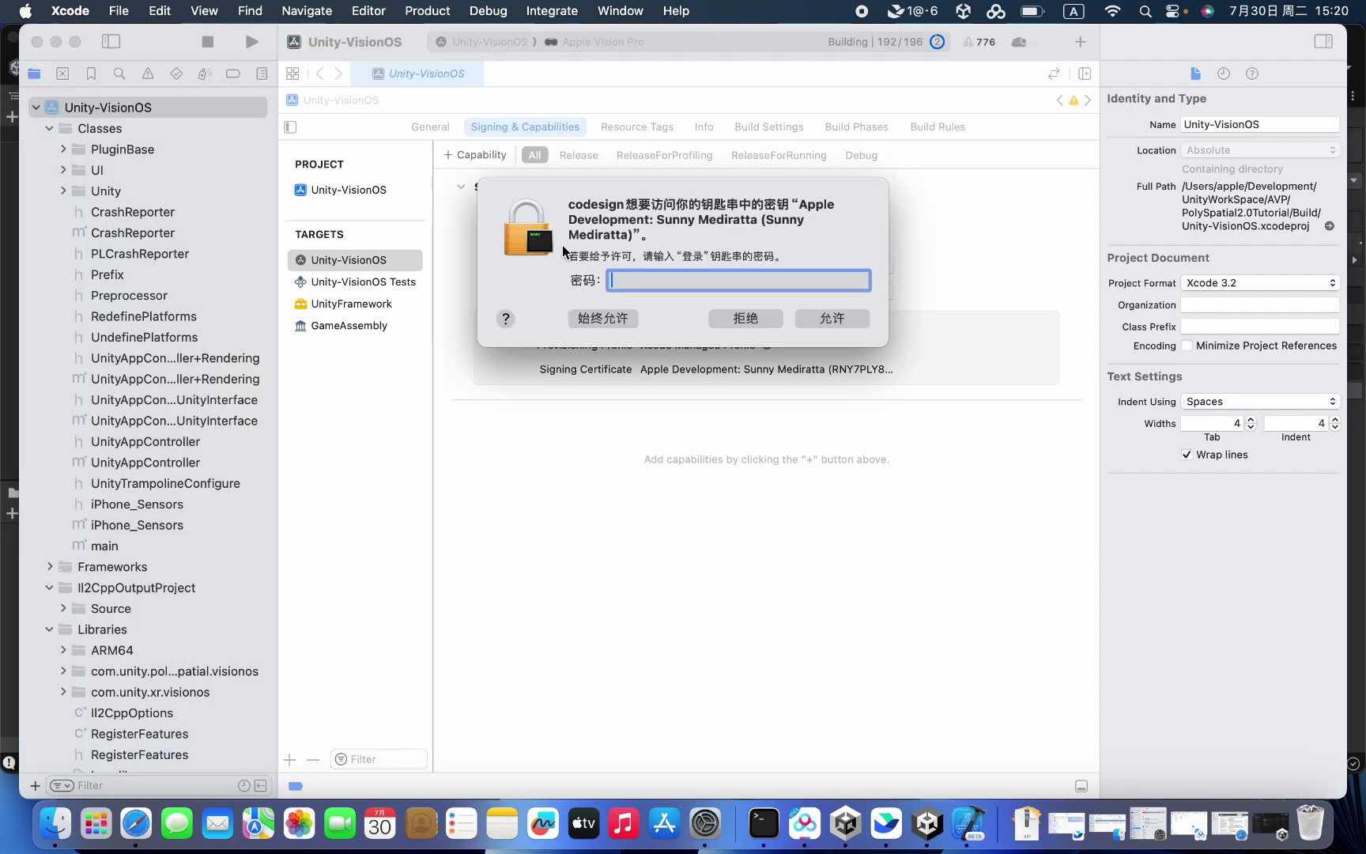
type("••")
key("BackSpace")
key("BackSpace")
type("••••")
key("Return")
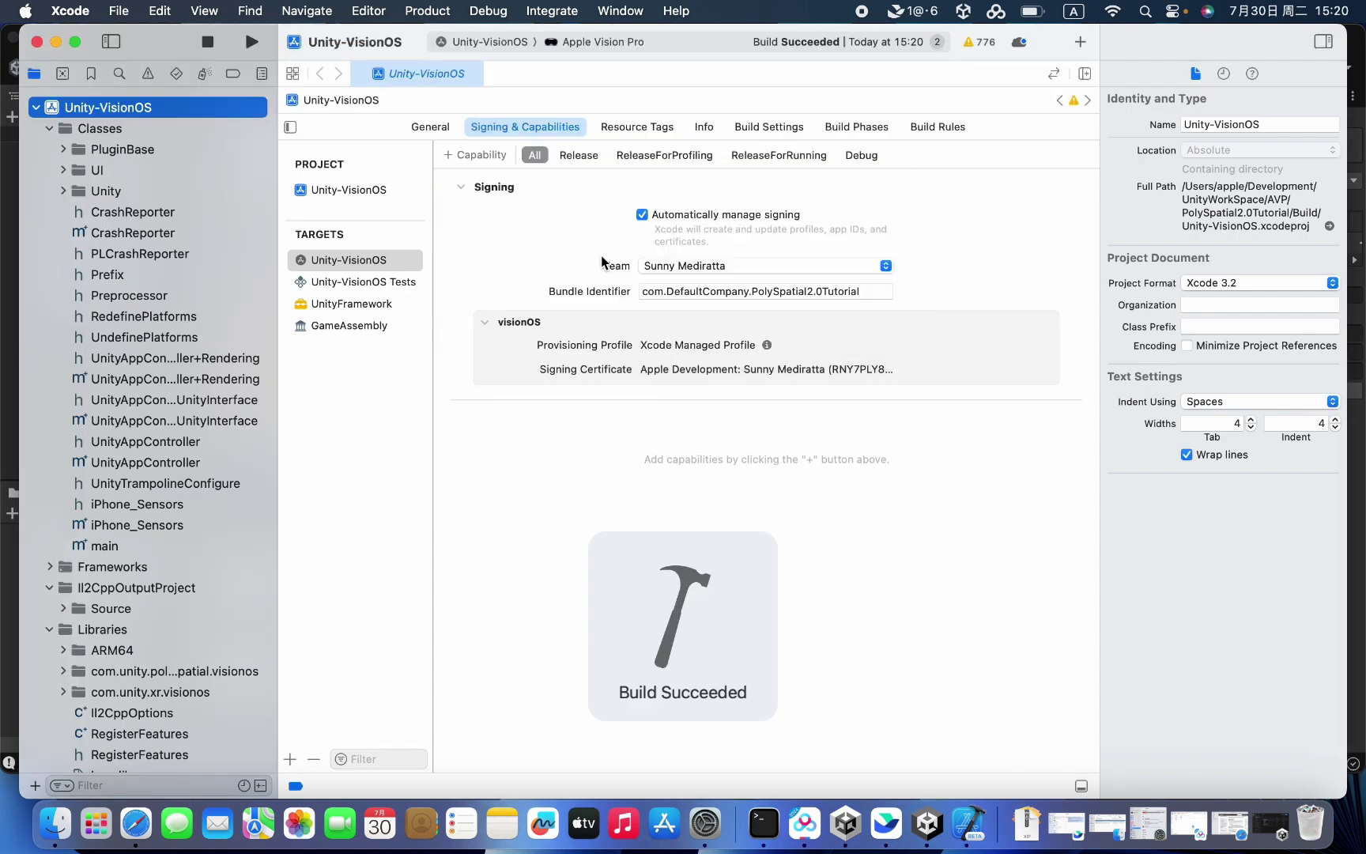